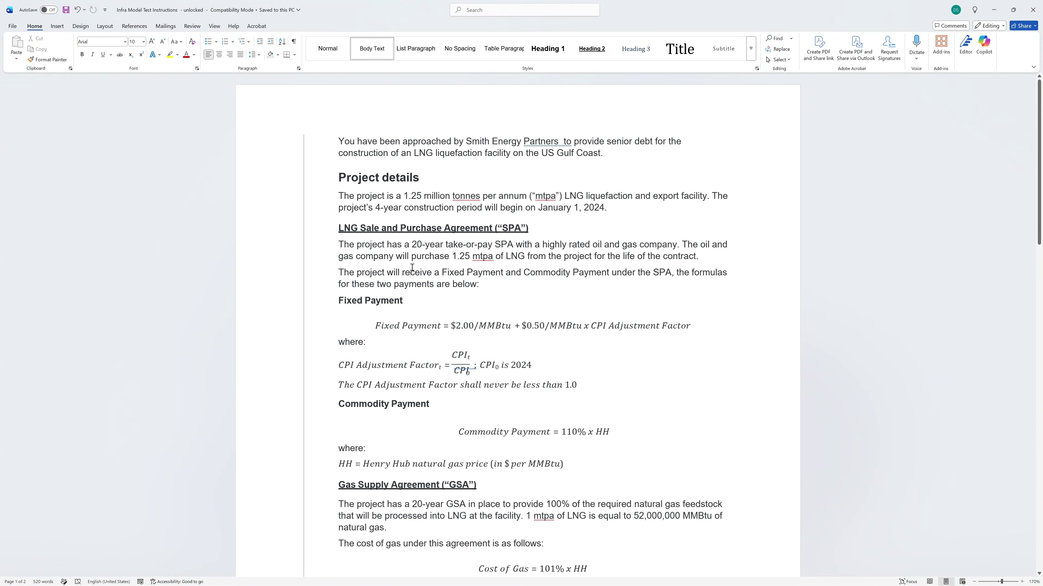
Arrange the Word instructions side by side with the Excel model workbook.
key(super+Right)
click(236, 140)
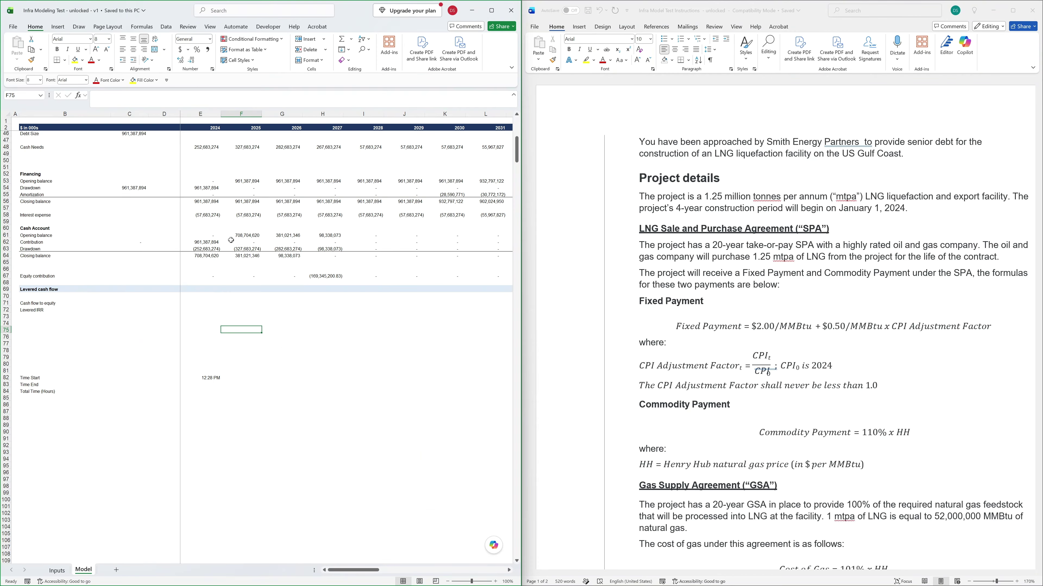
click(264, 317)
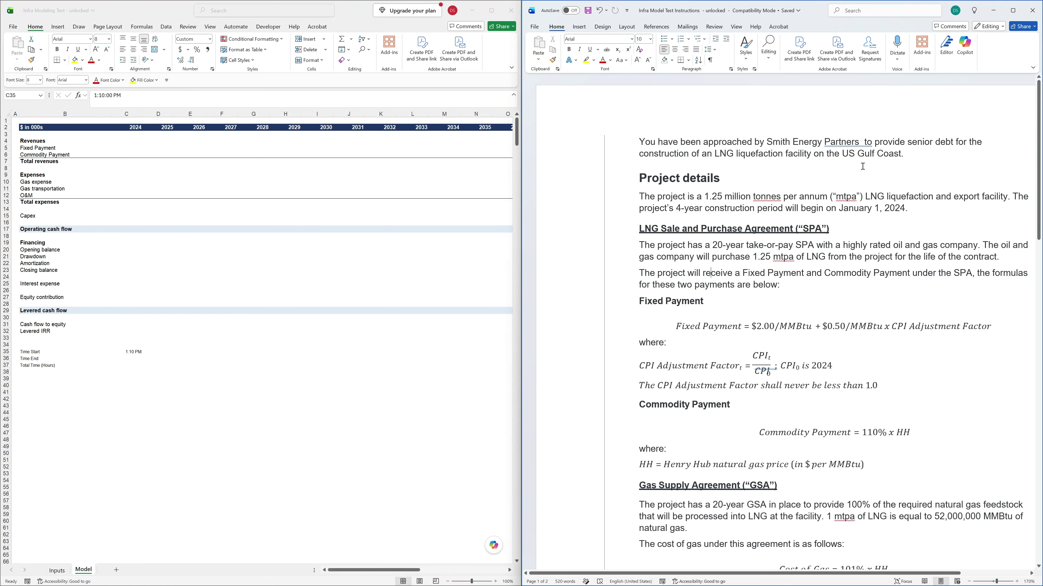
Read the opening paragraph and project details in the Word instructions, including capacity and construction period.
click(847, 142)
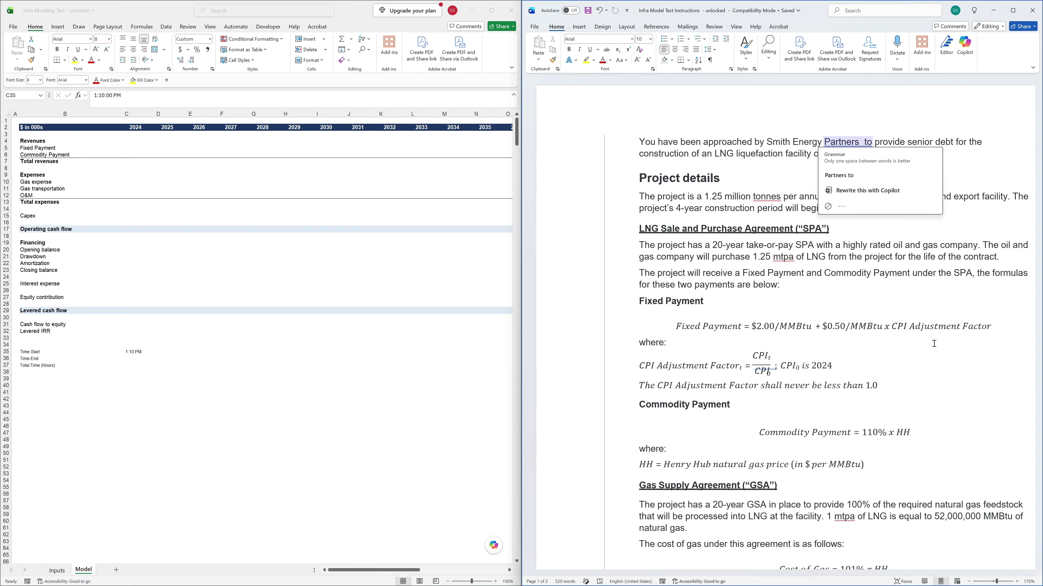
click(896, 273)
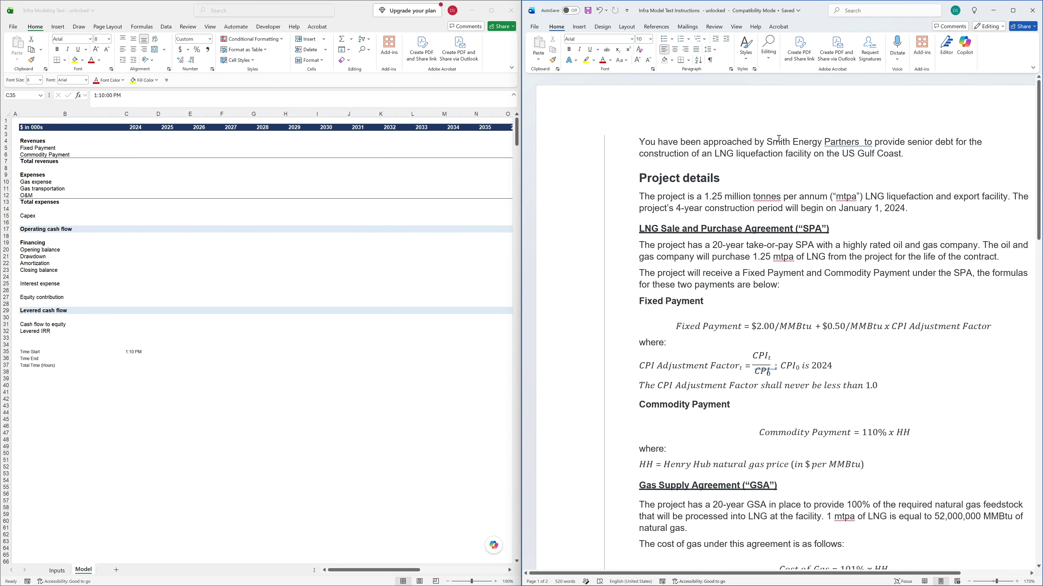
drag(779, 139, 850, 144)
click(846, 198)
click(756, 314)
In the Excel Model sheet, insert five rows directly below the year header row.
click(202, 185)
key(shift+space)
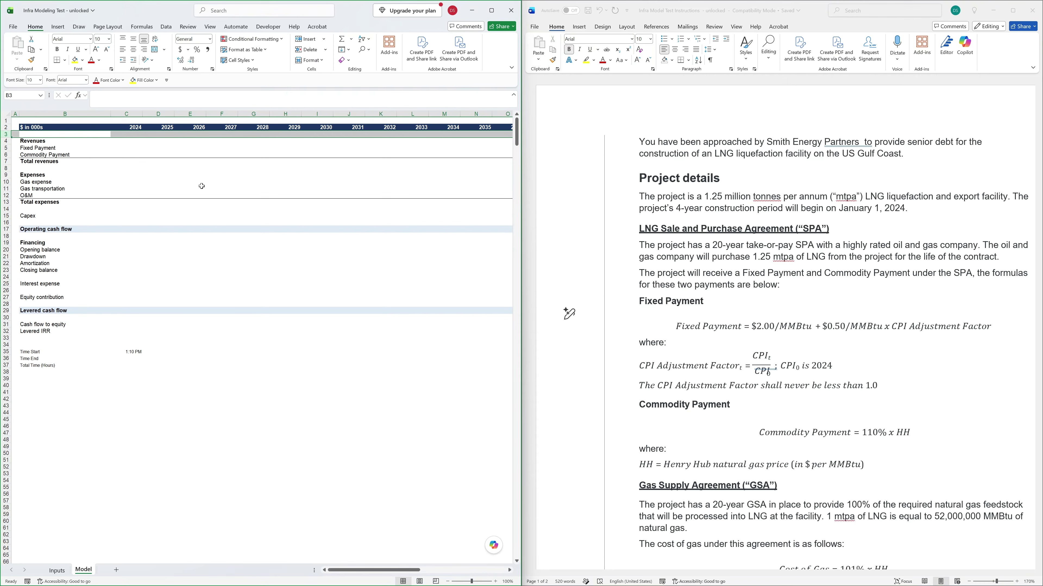
key(ctrl+shift+plus)
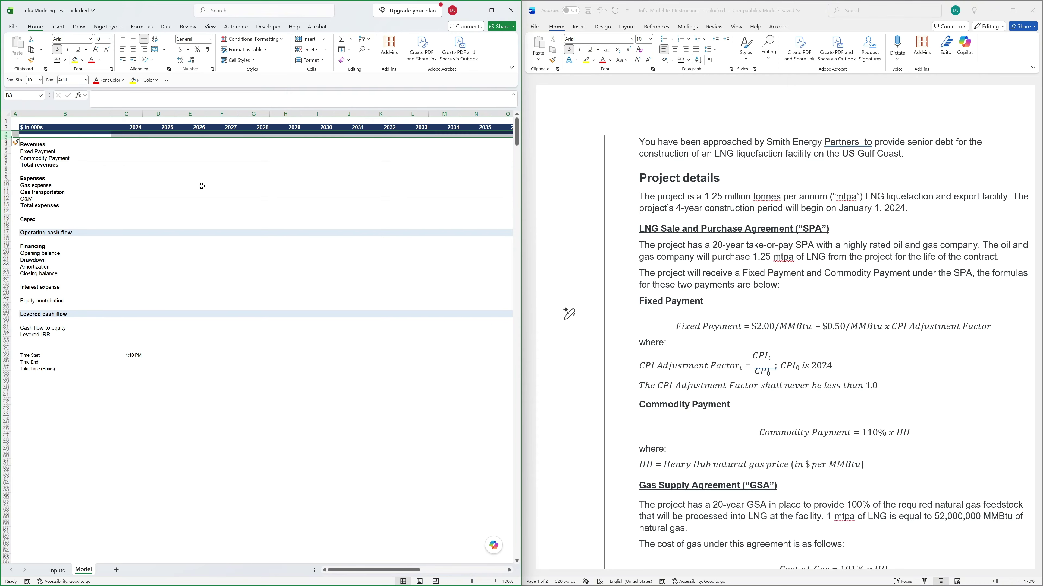
key(ctrl+shift+plus)
key(ctrl+shift+plus)
key(ctrl+shift+plus)
key(ctrl+shift+plus)
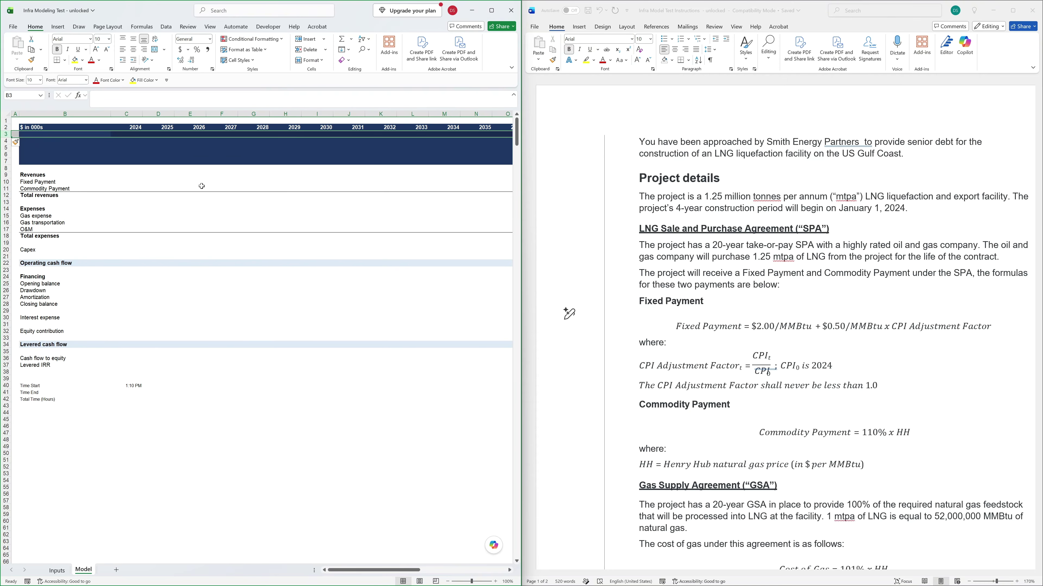
Label cell B3 "Construction", then insert two columns before the 2024 column and autofit their widths.
text(Constructip)
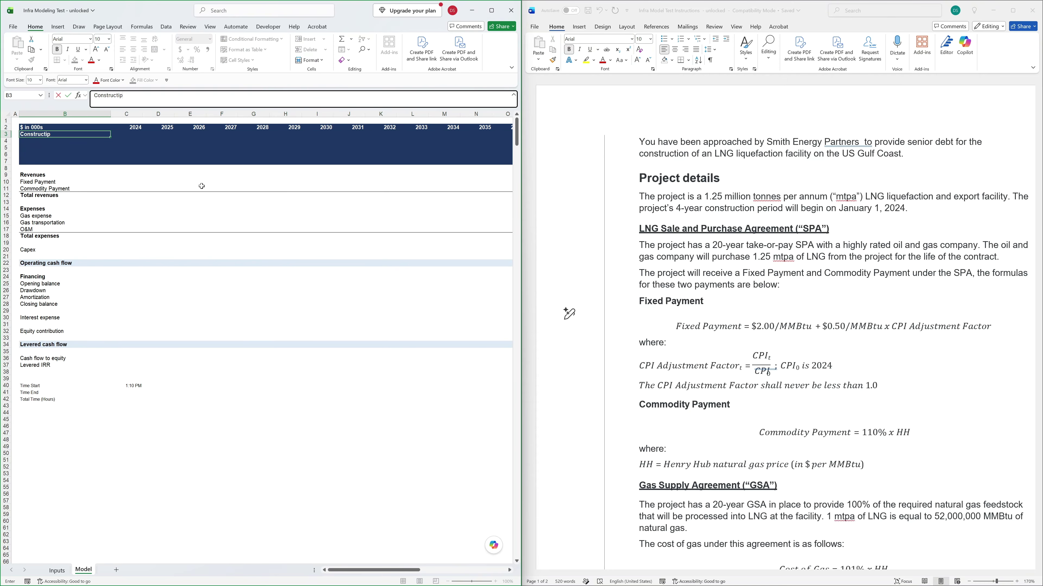
key(Tab)
key(ctrl+space)
key(ctrl+shift+plus)
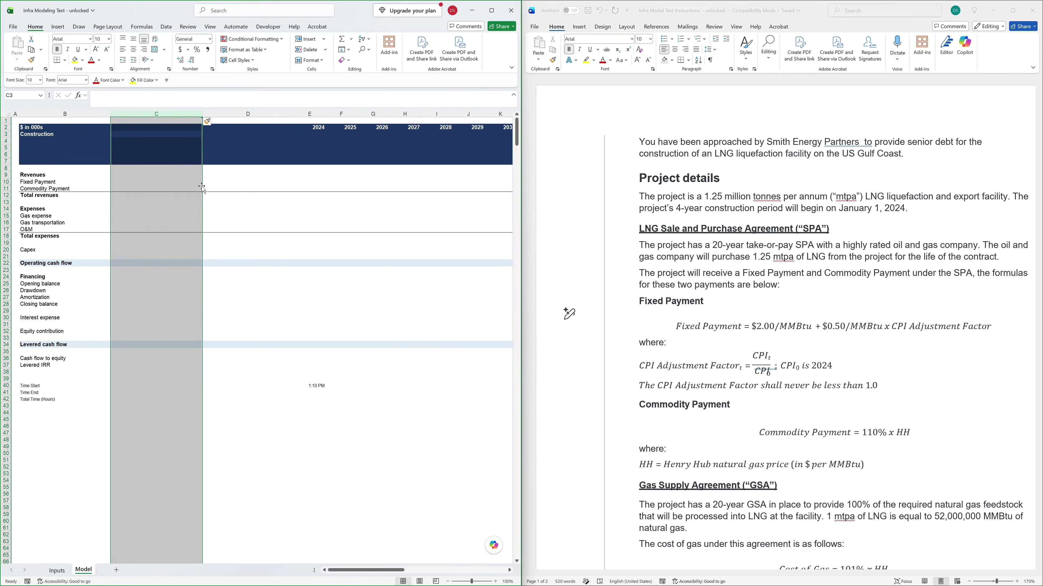
key(ctrl+shift+plus)
key(shift+Right)
key(alt+h)
key(o)
key(i)
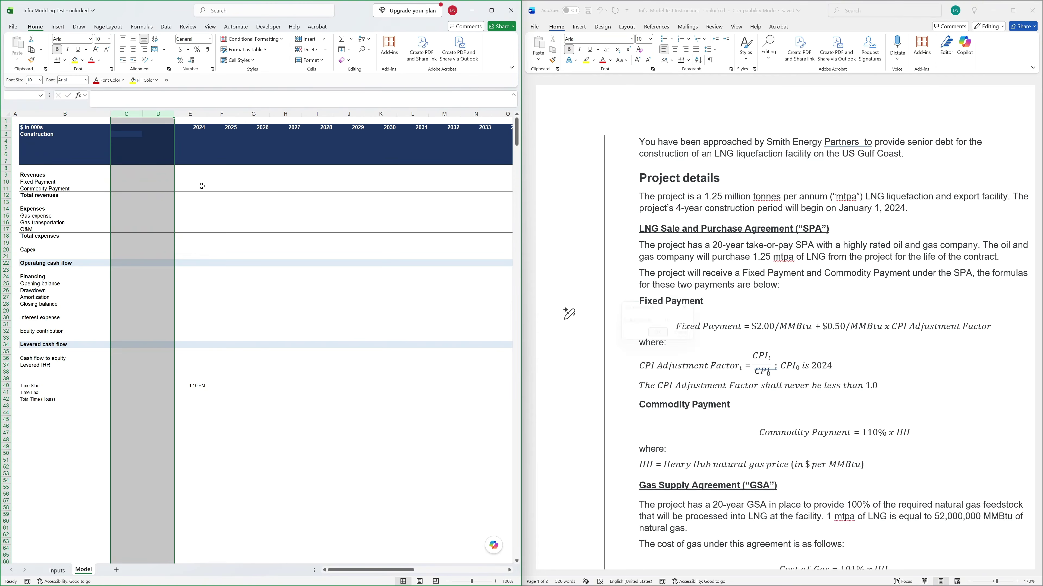
Set the font size of the entire Model sheet to 8.
key(Left)
key(Right)
key(ctrl+a)
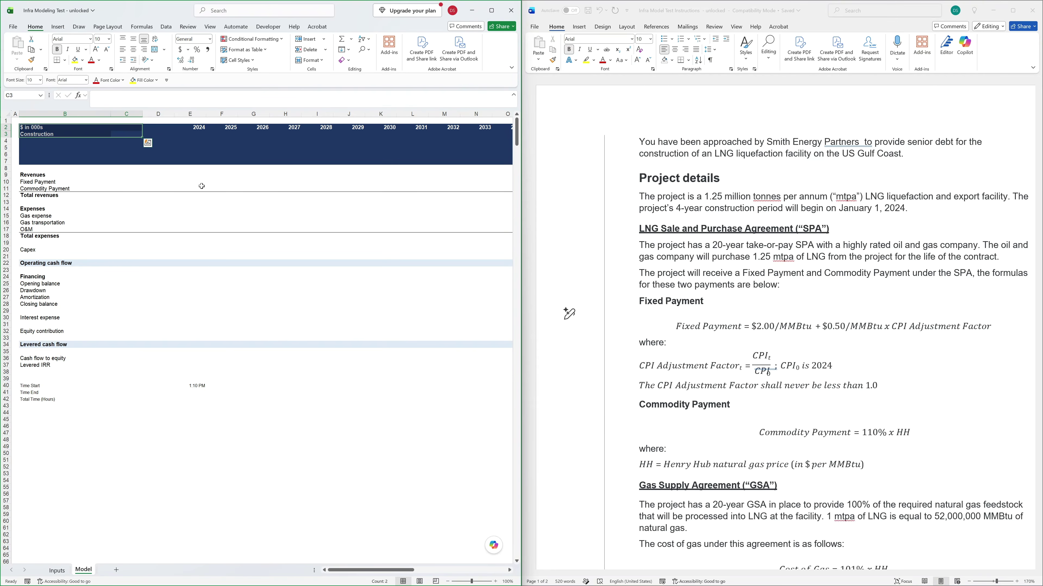
key(ctrl+a)
key(alt+h)
text(fs8)
key(Return)
key(Down)
key(Right)
key(Left)
key(Up)
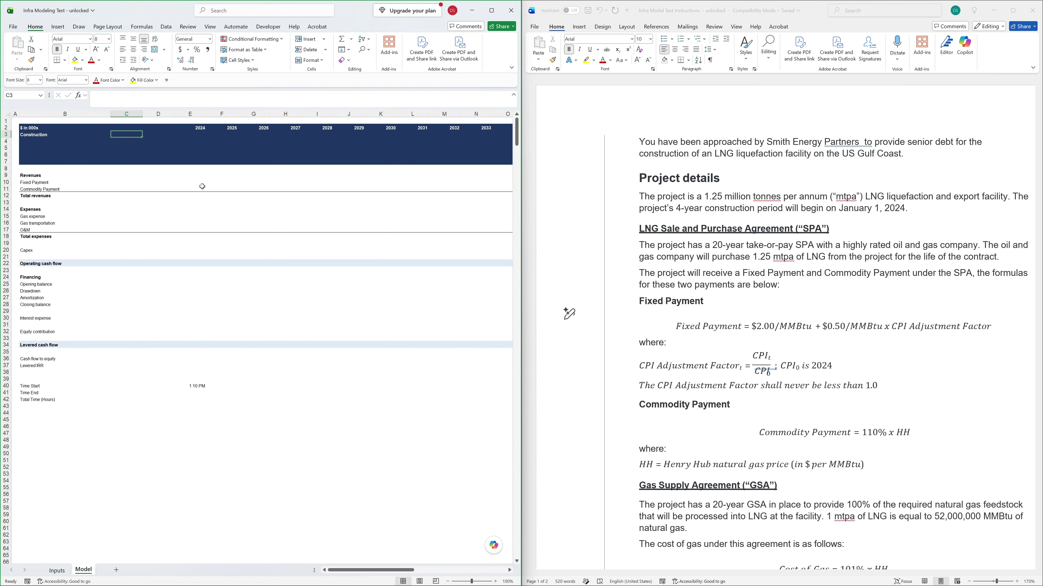
Enter 2028 in cell C3 as the cutoff year for the Construction row.
key(Up)
key(Down)
text(202)
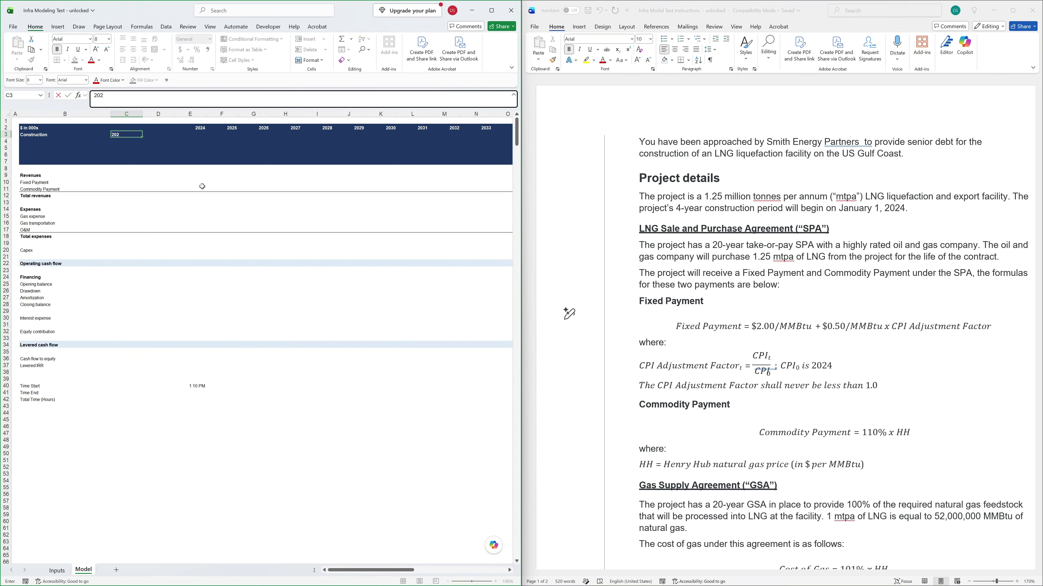
key(Return)
Enter a formula in E3 comparing the 2024 header year with the cutoff year in C3.
key(Up)
key(Right)
key(Right)
text(=)
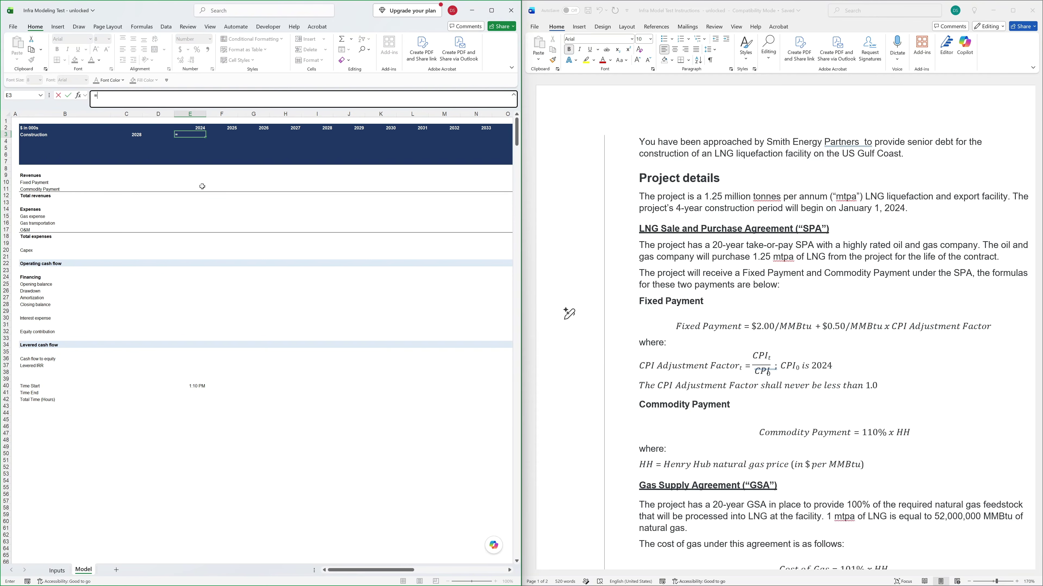
key(Up)
text(<=)
key(BackSpace)
key(Left)
key(Left)
key(Escape)
Hide all unused columns from AE to the end of the Model sheet.
key(Up)
key(ctrl+Right)
key(Right)
key(Right)
key(ctrl+space)
key(ctrl+shift+Right)
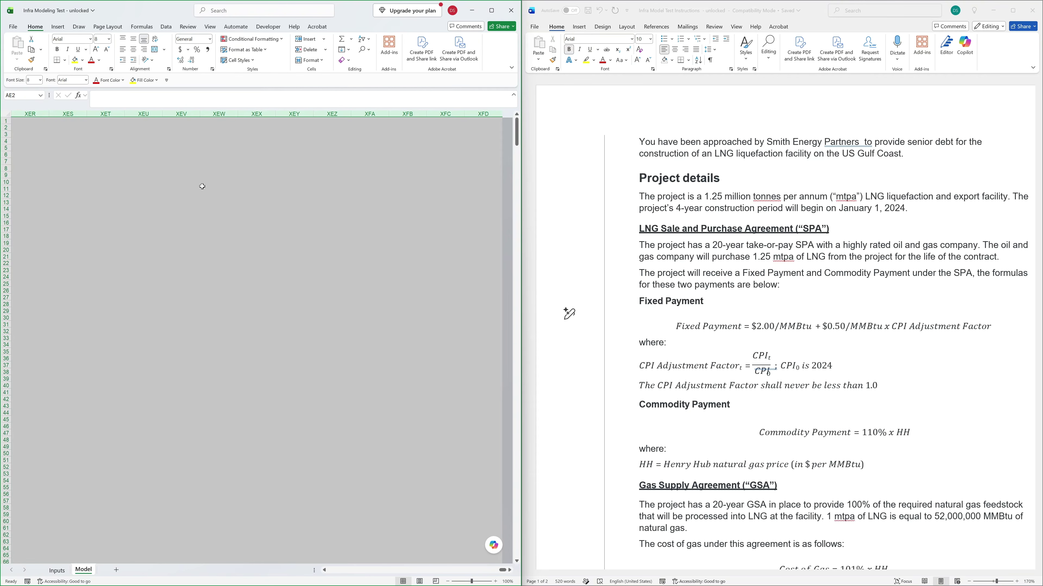
key(ctrl+0)
key(ctrl+Home)
Set the Construction flag in E3 to =--(E2<$C3) and fill it across all timeline years.
key(Down)
key(Down)
key(Right)
key(Right)
key(Right)
key(Right)
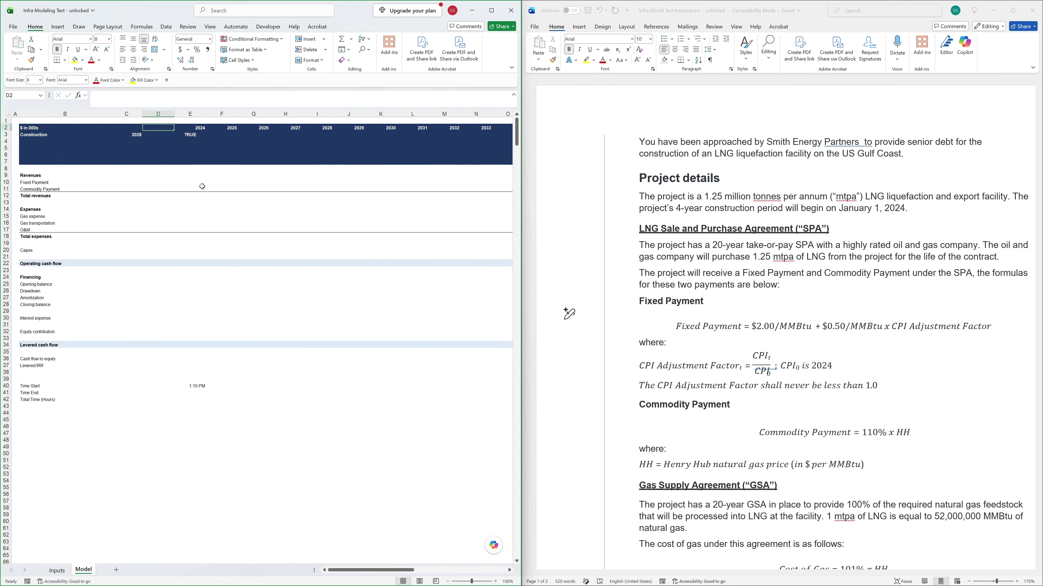
text(=--(E2<$C3)
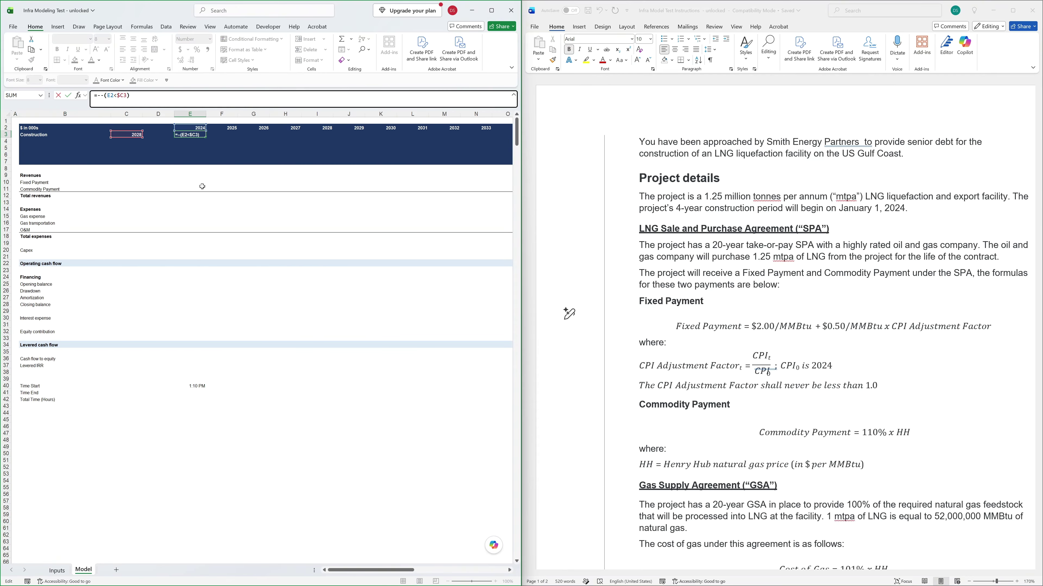
text())
key(ctrl+Return)
key(ctrl+shift+Right)
key(ctrl+r)
key(ctrl+shift+Left)
key(shift+Right)
key(shift+Right)
key(shift+Right)
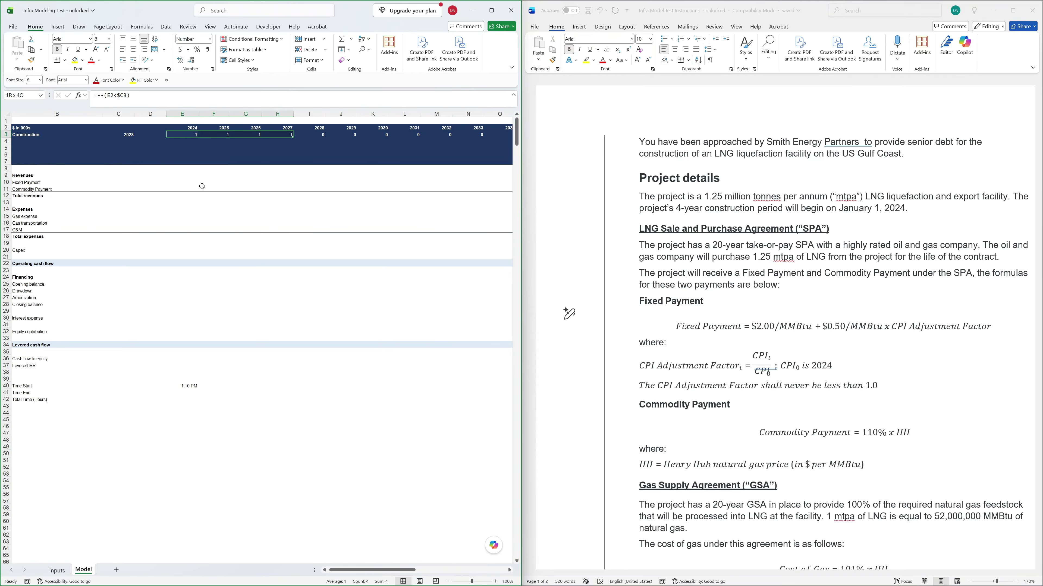
In the Word instructions, highlight "MMBtu x CPI Adjustment Factor" in the Fixed Payment formula in yellow.
click(748, 335)
scroll(727, 251, down, 3)
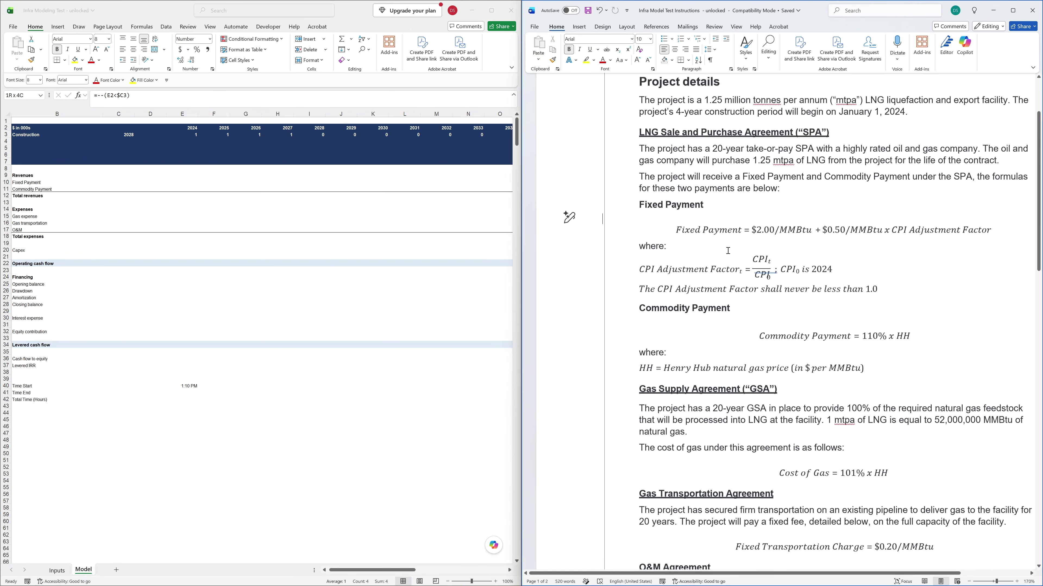
drag(744, 148, 751, 160)
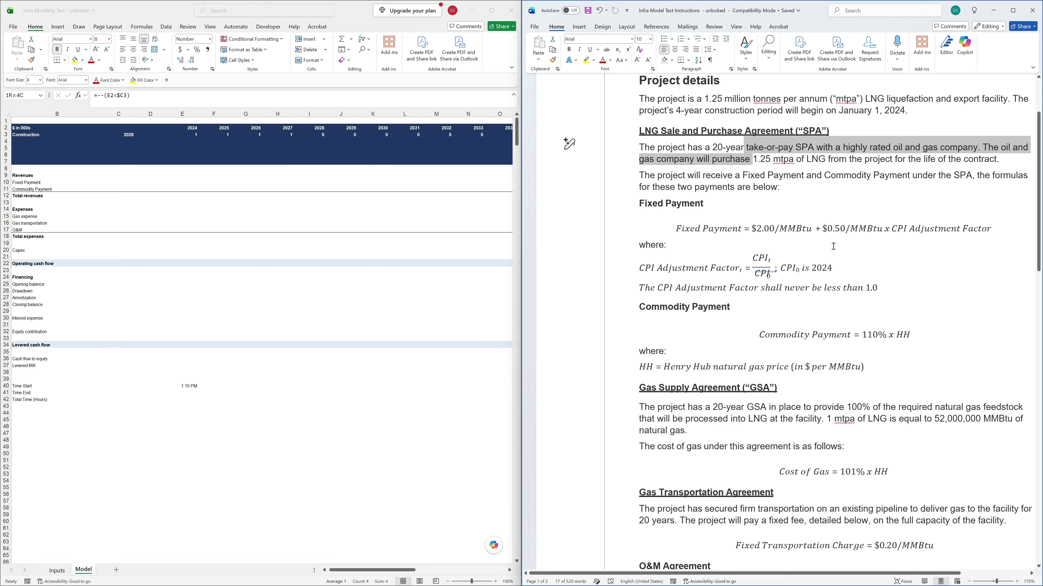
scroll(863, 282, down, 1)
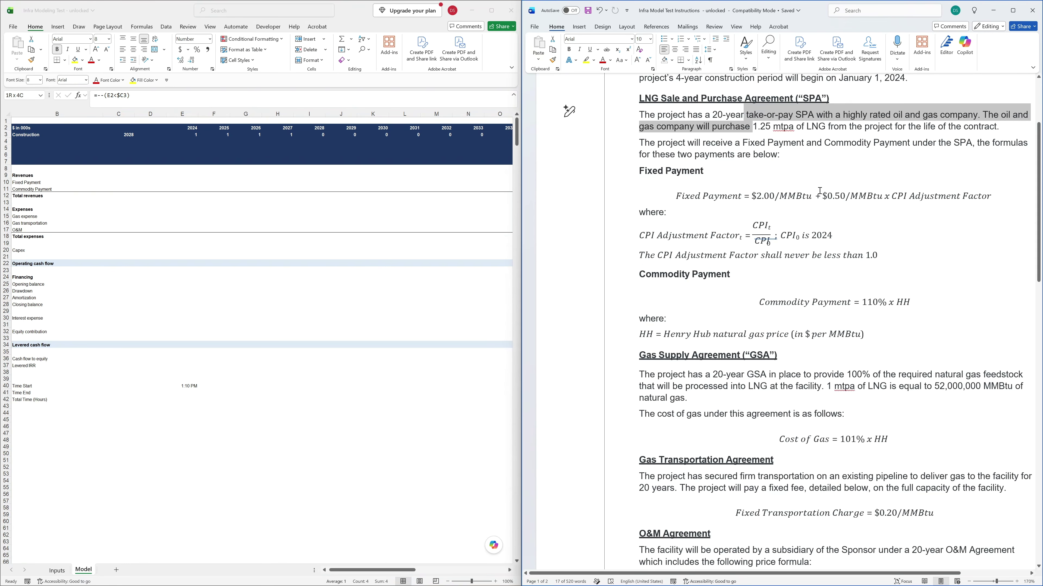
click(897, 195)
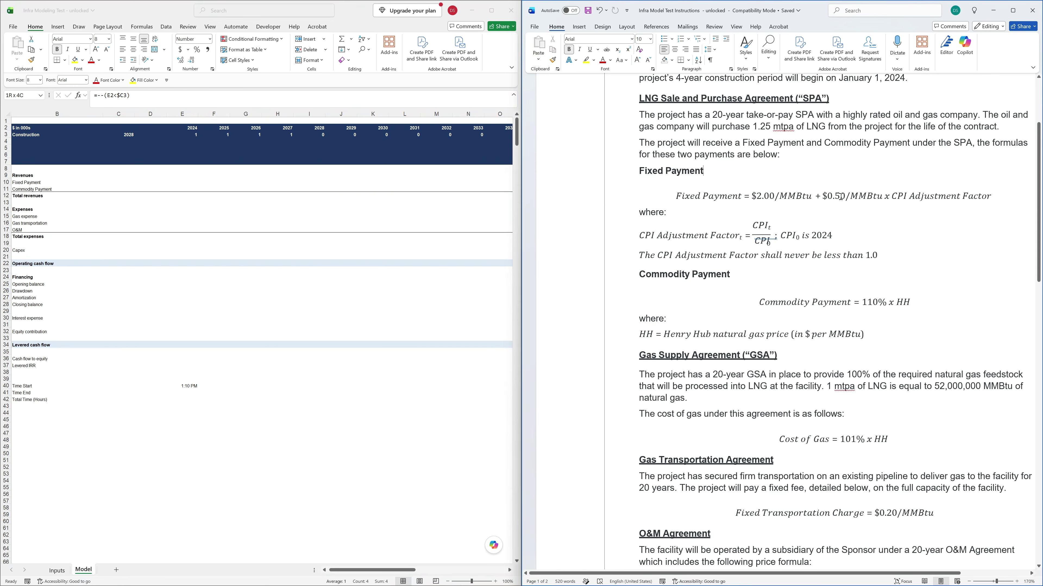
drag(849, 196, 986, 199)
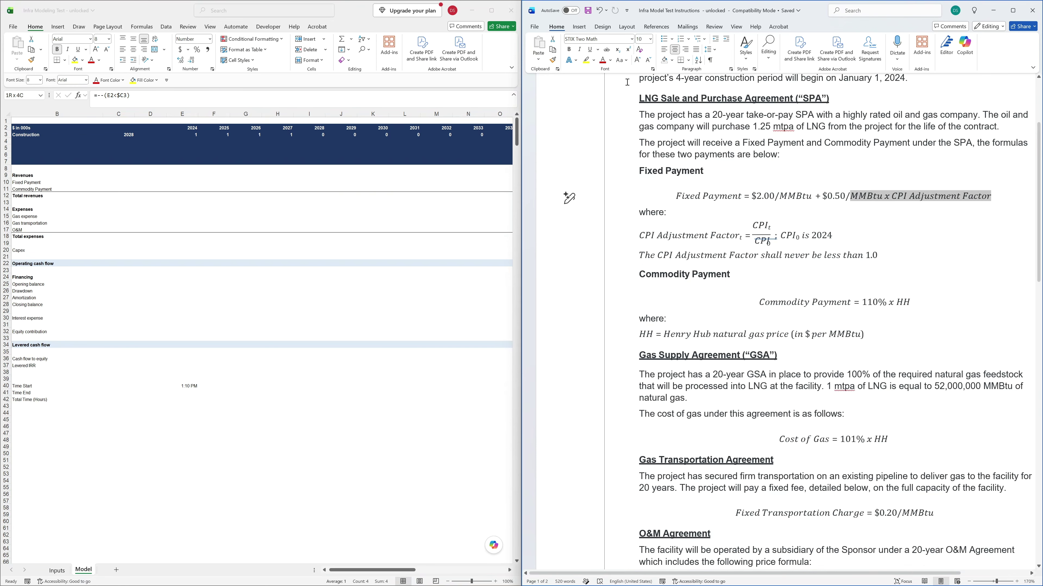
key(ctrl+alt+h)
Read the commodity payment, gas supply, gas transportation and O&M agreement terms in the instructions.
scroll(637, 275, up, 2)
scroll(706, 272, down, 3)
scroll(739, 277, down, 1)
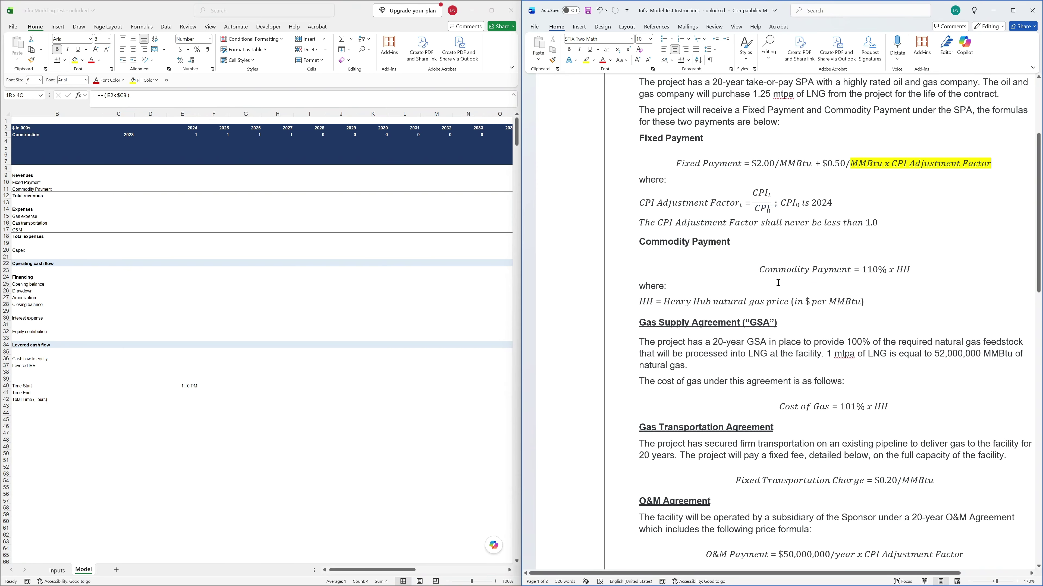
click(864, 285)
scroll(817, 349, up, 1)
scroll(819, 390, down, 4)
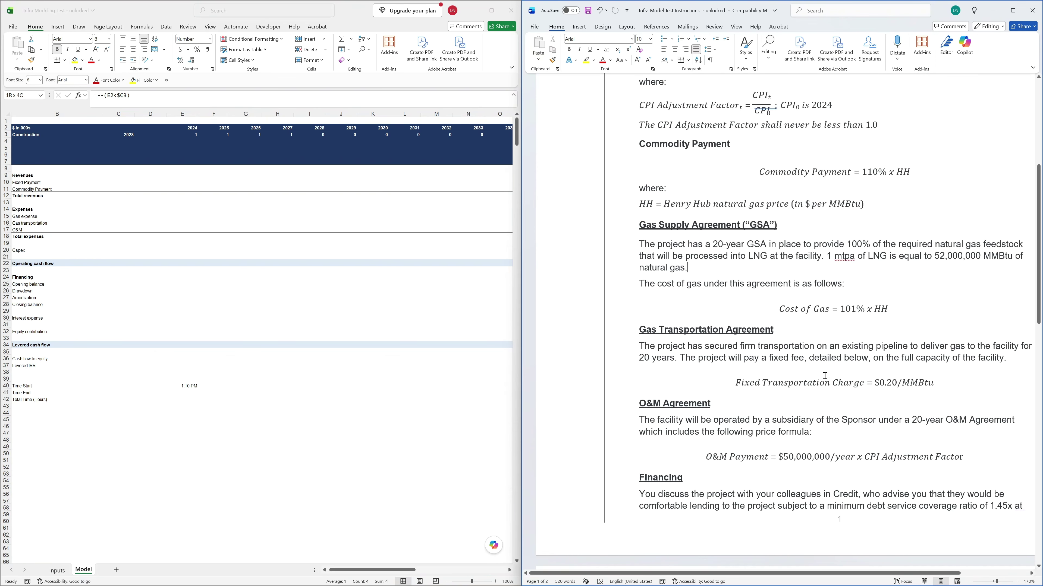
click(760, 345)
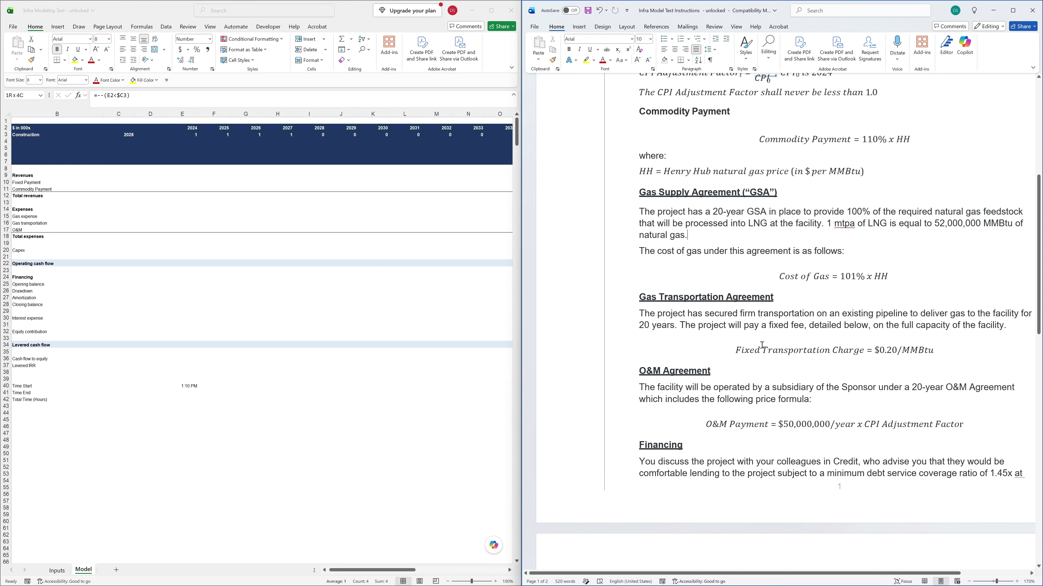
scroll(889, 355, down, 1)
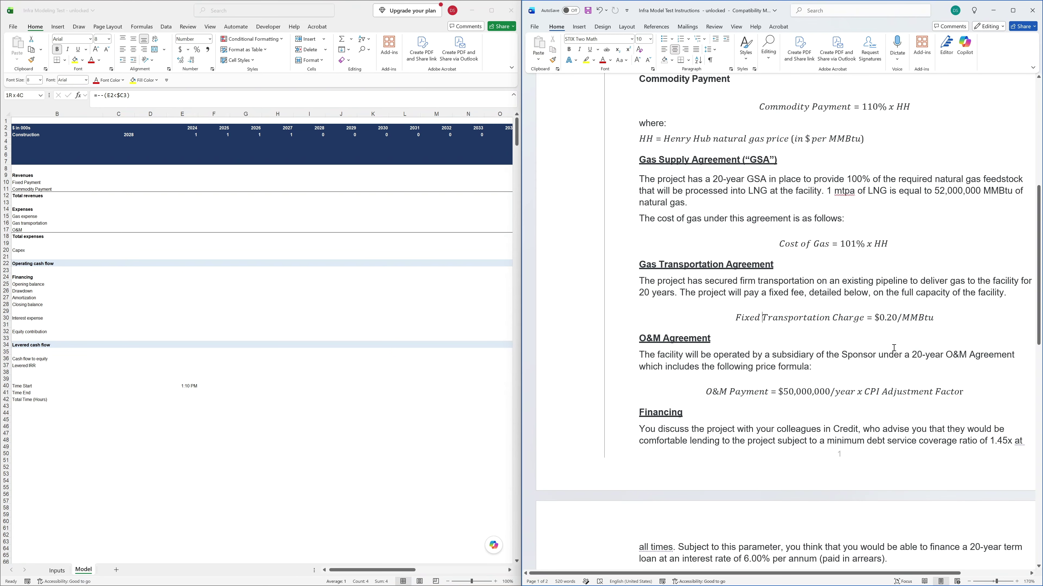
Read the financing terms, first drawdown assumption and task list at the end of the instructions.
scroll(808, 387, down, 7)
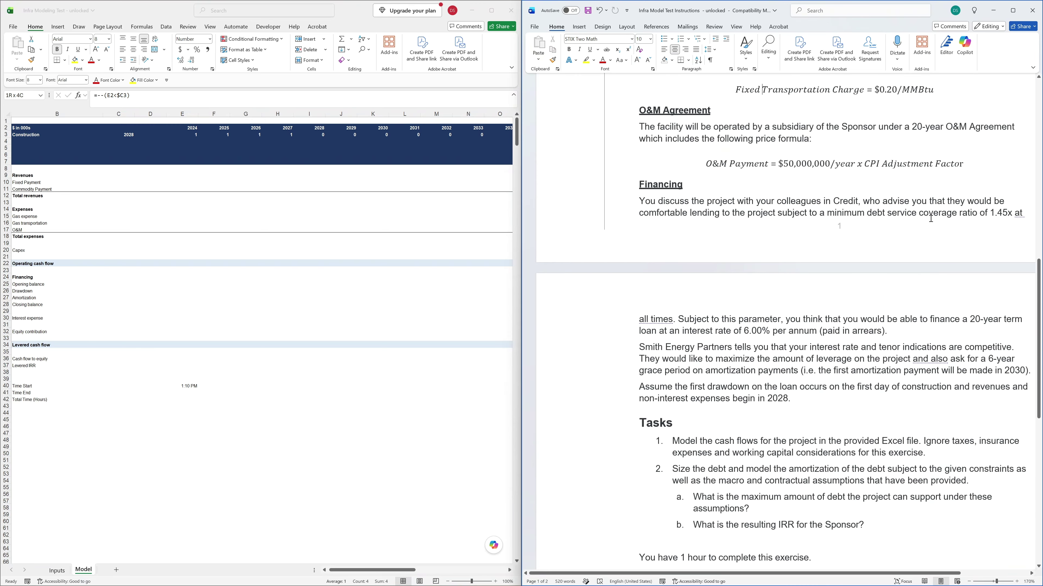
click(822, 386)
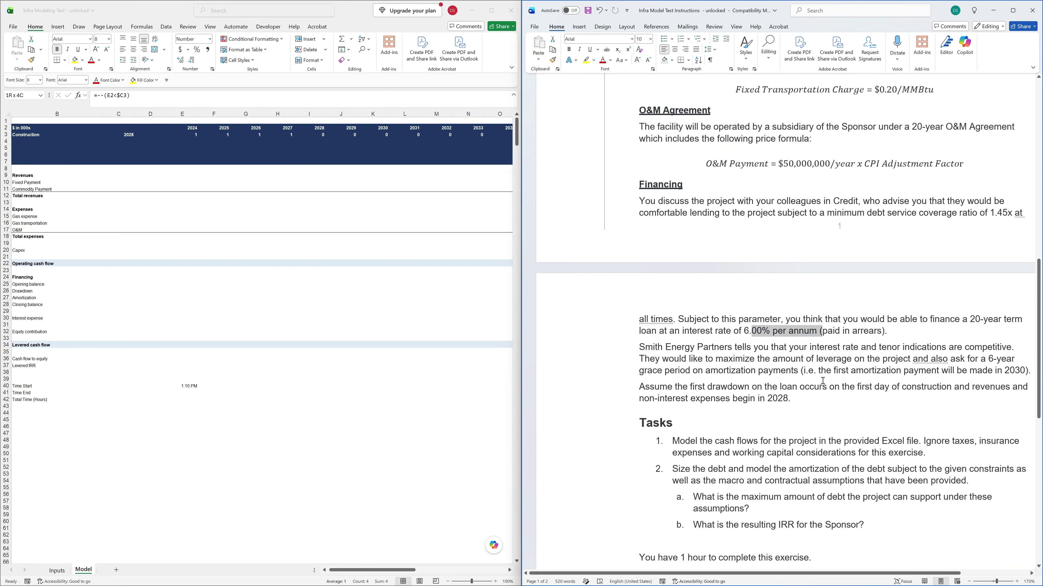
drag(953, 316, 981, 318)
click(907, 359)
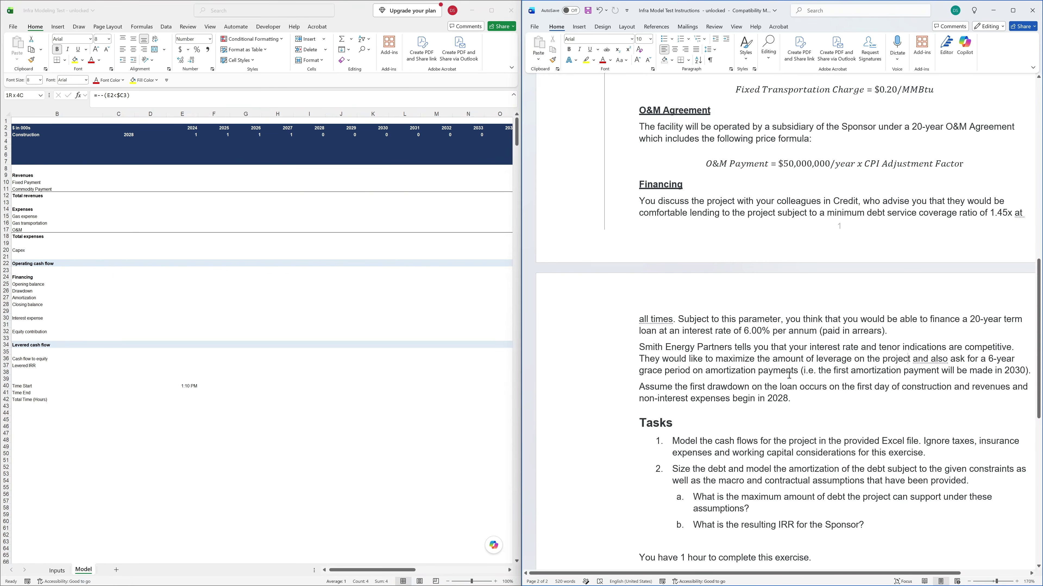
scroll(789, 376, up, 1)
scroll(1012, 230, down, 4)
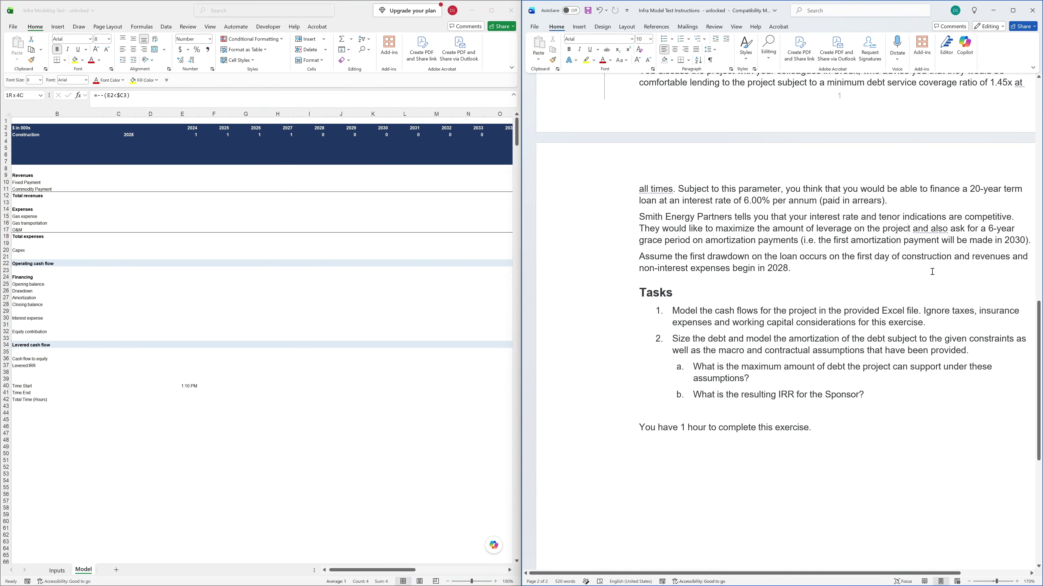
drag(745, 261, 792, 269)
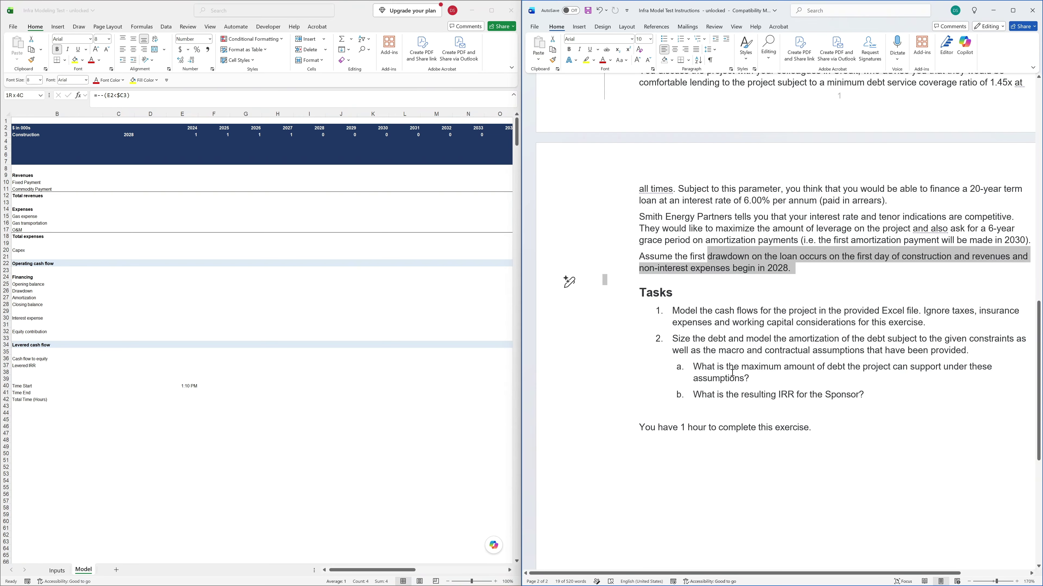
scroll(731, 392, down, 2)
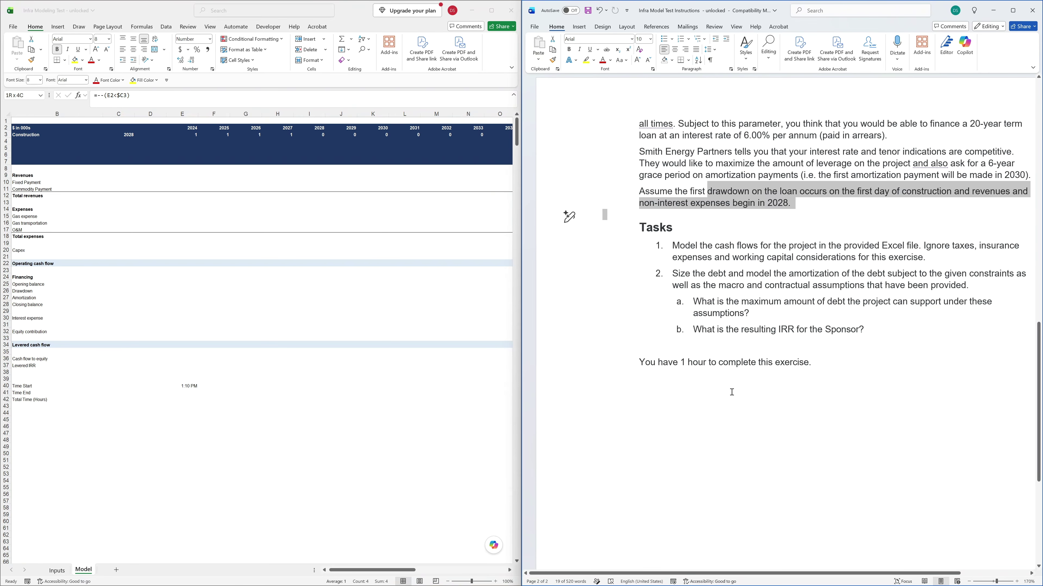
click(570, 363)
click(761, 401)
Switch to the Excel workbook's Inputs sheet and examine the project assumptions.
click(214, 374)
drag(74, 351, 112, 350)
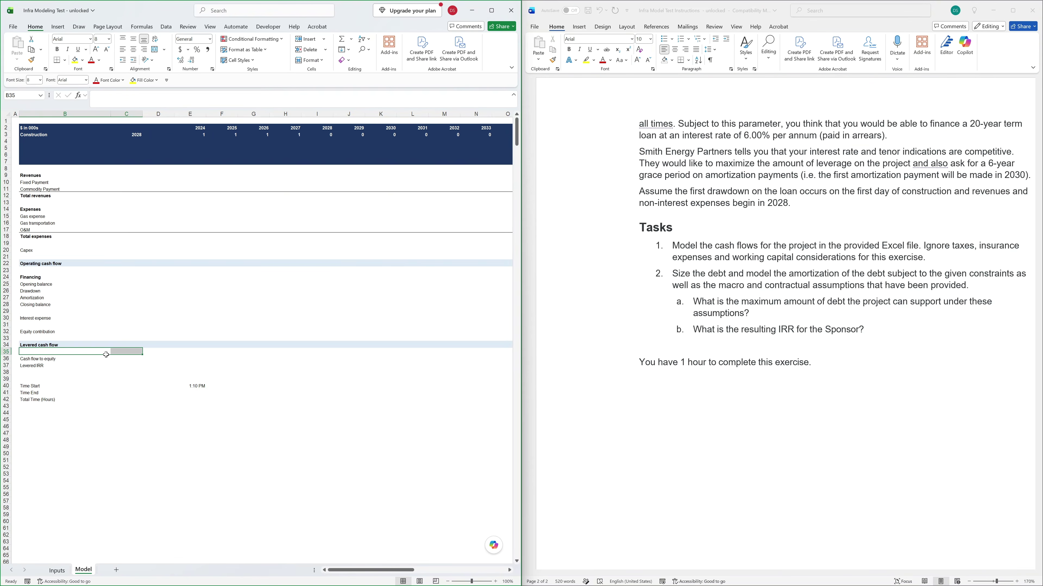
key(ctrl+Page_Up)
key(Down)
key(Down)
key(Down)
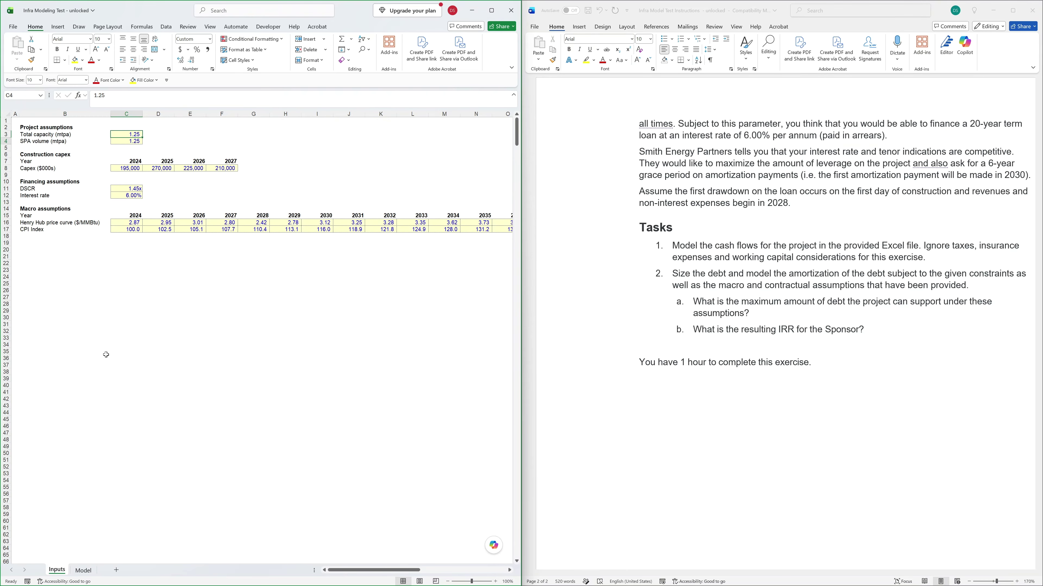
Review the capacity, construction capex, financing and macro assumption rows on the Inputs sheet.
key(shift+space)
key(Down)
key(Down)
key(Down)
key(Down)
key(Down)
key(shift+space)
key(Down)
key(Down)
key(Down)
key(Down)
key(Down)
key(Down)
key(Down)
key(shift+space)
key(Down)
On the Model sheet, insert three rows above Revenues and add a section heading "Macro" in B8.
key(ctrl+Page_Down)
key(Up)
key(Up)
key(Up)
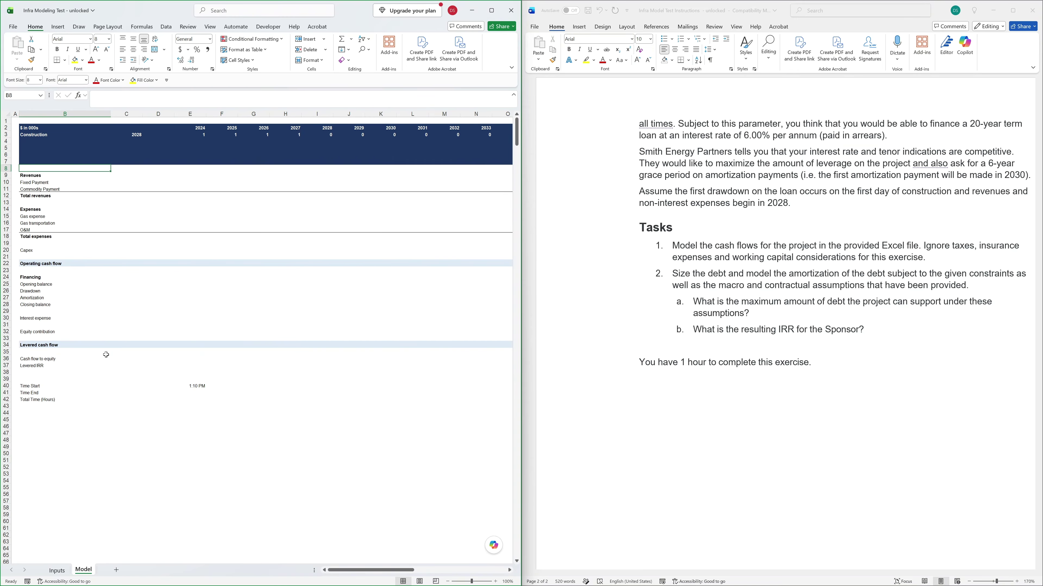
key(shift+space)
key(Down)
key(shift+space)
key(ctrl+shift+equal)
key(ctrl+shift+equal)
key(ctrl+shift+equal)
key(Up)
text(Revenues)
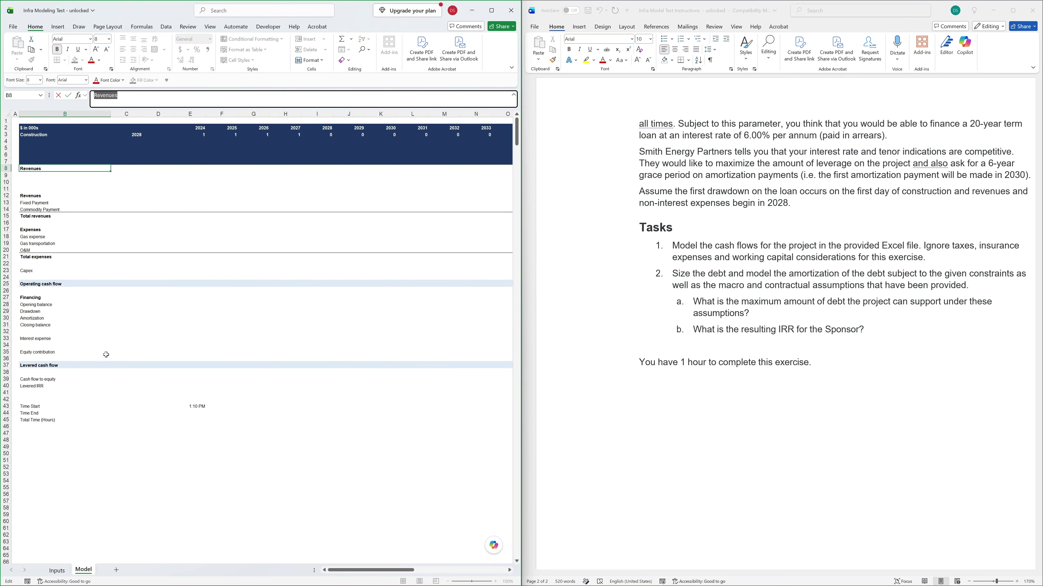
text(Macro)
key(Return)
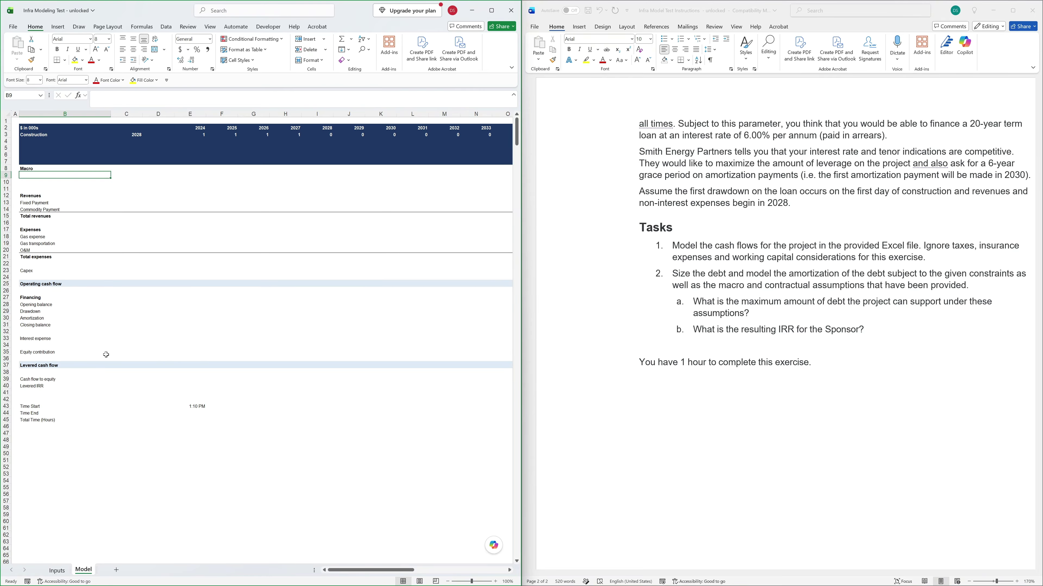
Add Henry Hub price curve and CPI Index rows under Macro, pulling each year's values from the Inputs sheet with SUMIF.
key(Right)
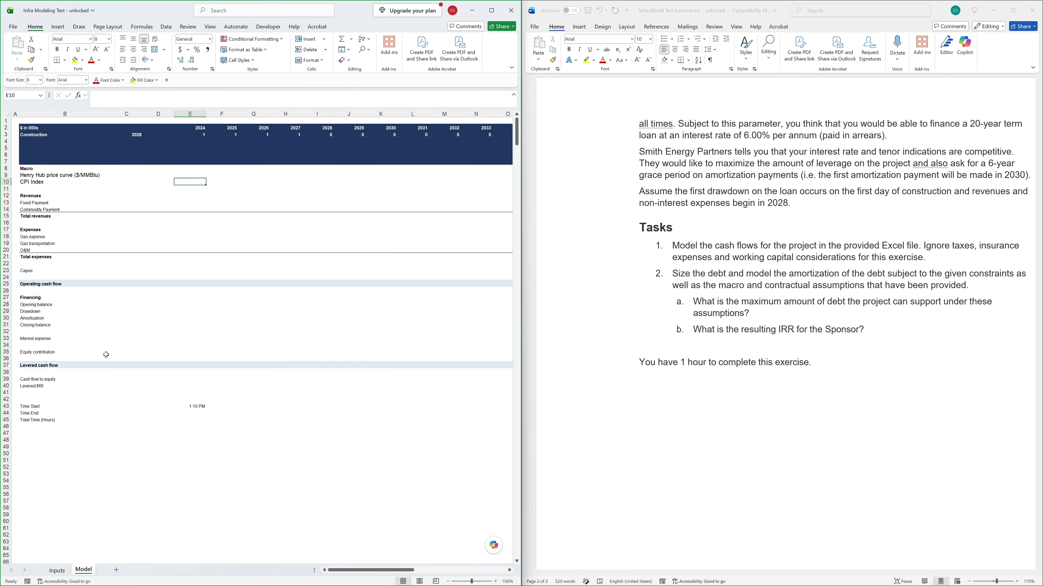
text(=SUMIF()
key(ctrl+Page_Up)
key(Up)
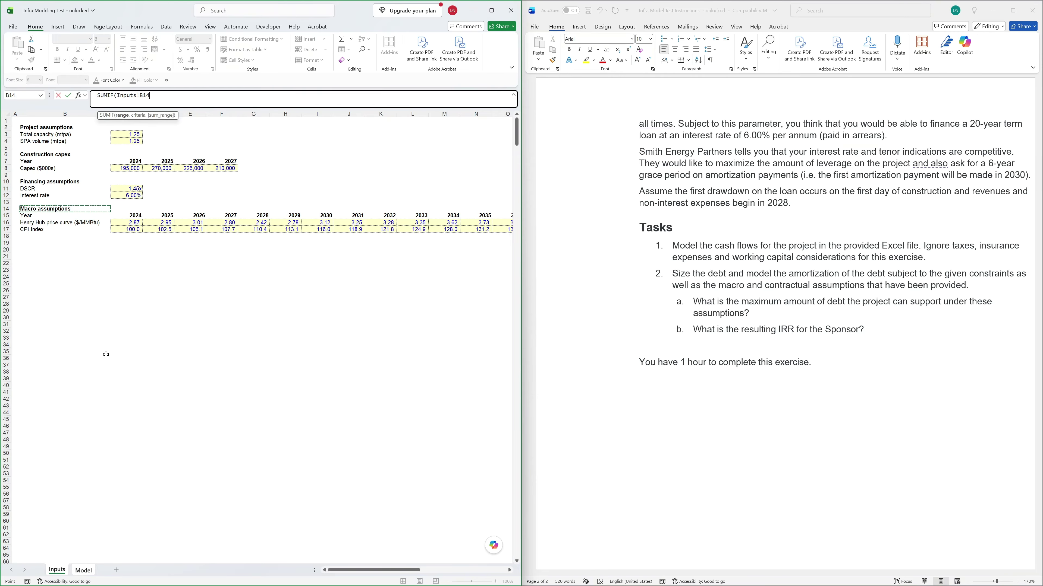
key(ctrl+Left)
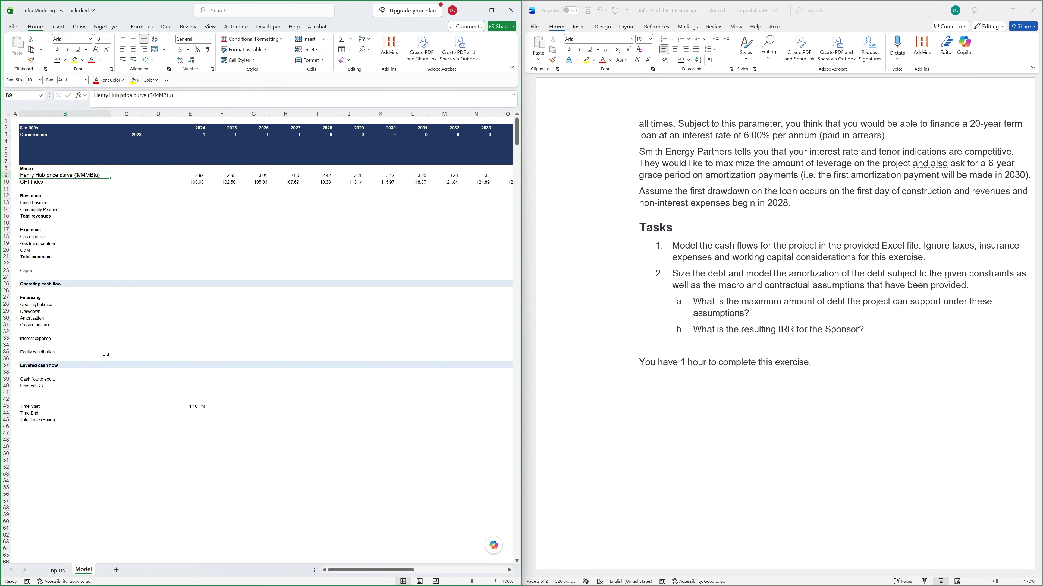
Divide the SUMIF formula in the CPI Index row by 100 and fill it across all years through 2048.
key(Right)
key(Right)
key(Down)
key(Right)
key(F2)
text(/)
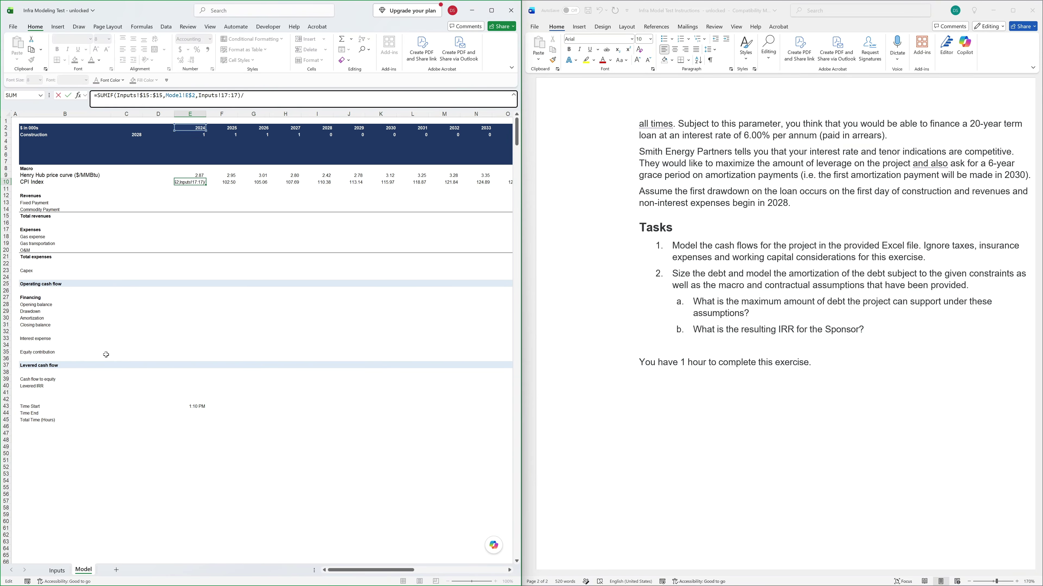
text(10^3)
key(ctrl+Return)
key(F2)
key(BackSpace)
key(BackSpace)
text(00)
key(ctrl+Return)
key(ctrl+shift+Right)
key(ctrl+r)
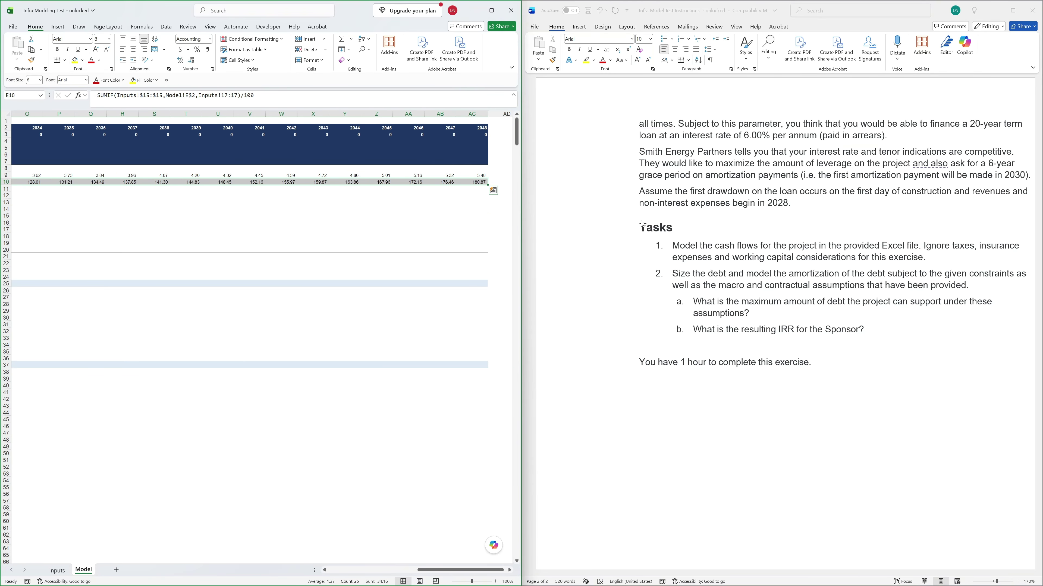
Add a "Production" section with an "SPA Production" row between the CPI Index and Revenues.
key(ctrl+Left)
key(Right)
key(Right)
key(Right)
key(Right)
key(Right)
key(F2)
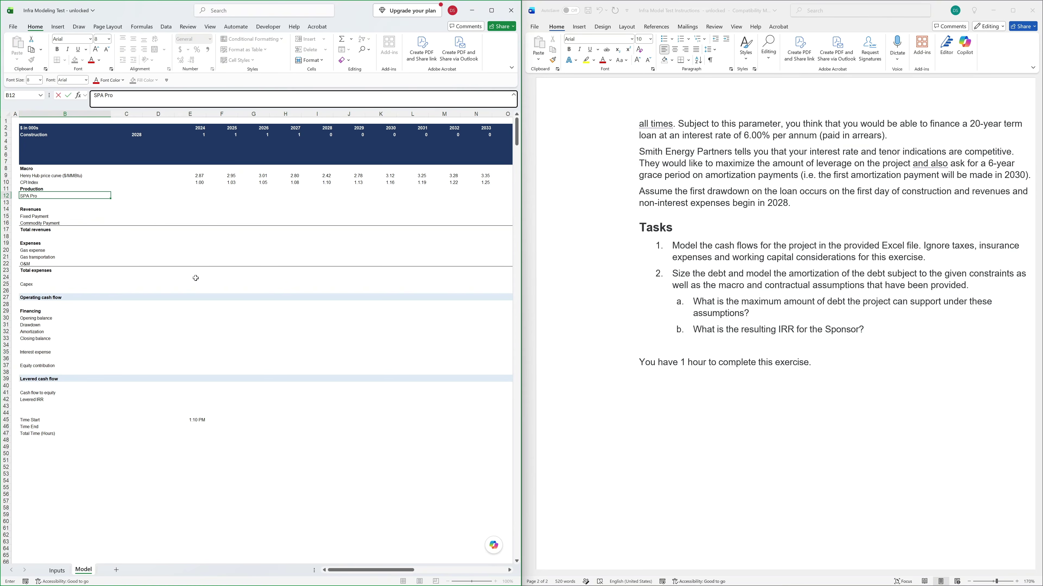
text(duction)
key(Return)
Link C12 of the SPA Production row to the SPA volume on the Inputs sheet with =Inputs!$C$4.
key(ctrl+Page_Up)
key(Up)
key(Up)
key(Right)
key(ctrl+c)
key(ctrl+Page_Down)
key(Right)
key(Up)
key(Return)
Add an "SPA Production" timing row below Construction in the header, linking its start year in C4 to the year above.
key(Up)
key(Up)
key(Up)
key(Up)
key(Up)
key(Up)
key(Left)
key(Up)
key(Up)
key(Up)
key(Down)
text(SP)
key(Tab)
text(=)
key(Up)
key(Tab)
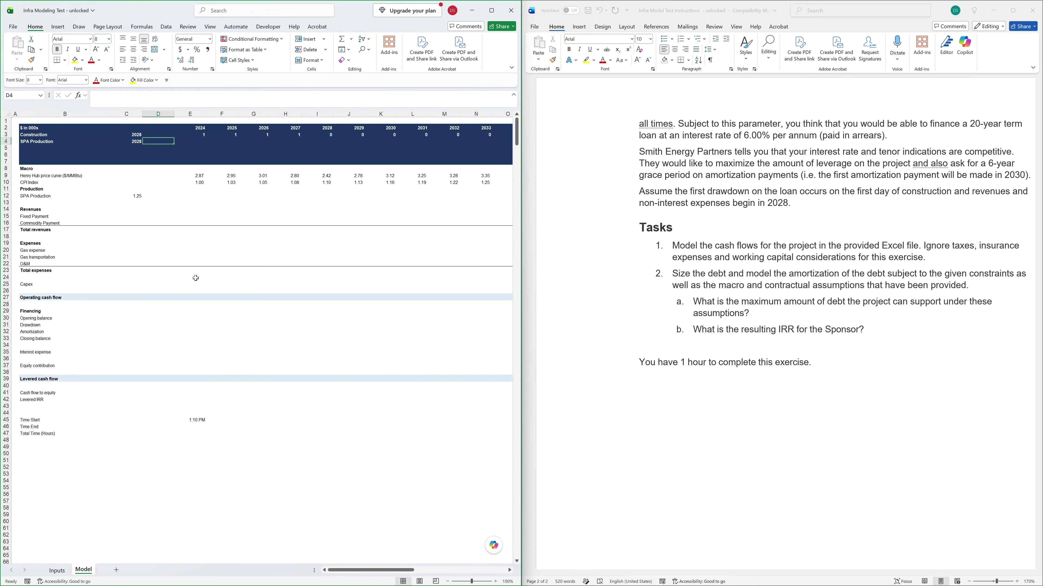
Calculate the SPA Production end year in D4 as the start year plus 20.
text(+)
key(Left)
text(+20)
key(Tab)
Build the SPA Production flag =--AND(E2>=$C4,E2<$D4) in E4 and fill it across all model years.
text(=--AND()
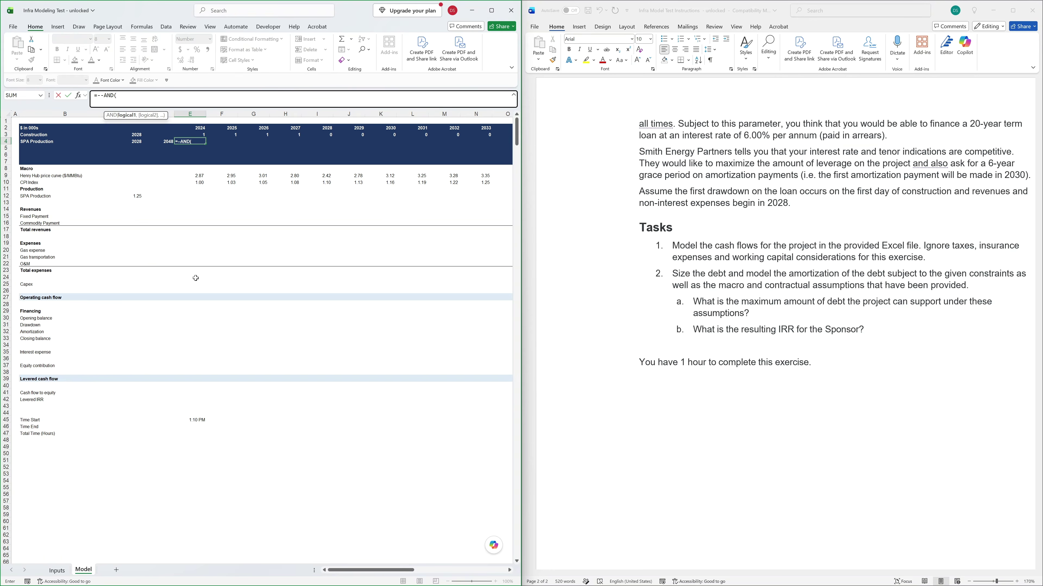
key(Up)
key(Up)
text(>=)
key(Left)
key(Left)
key(F4)
key(F4)
key(F4)
text(,)
key(Up)
key(Up)
text(<)
key(Left)
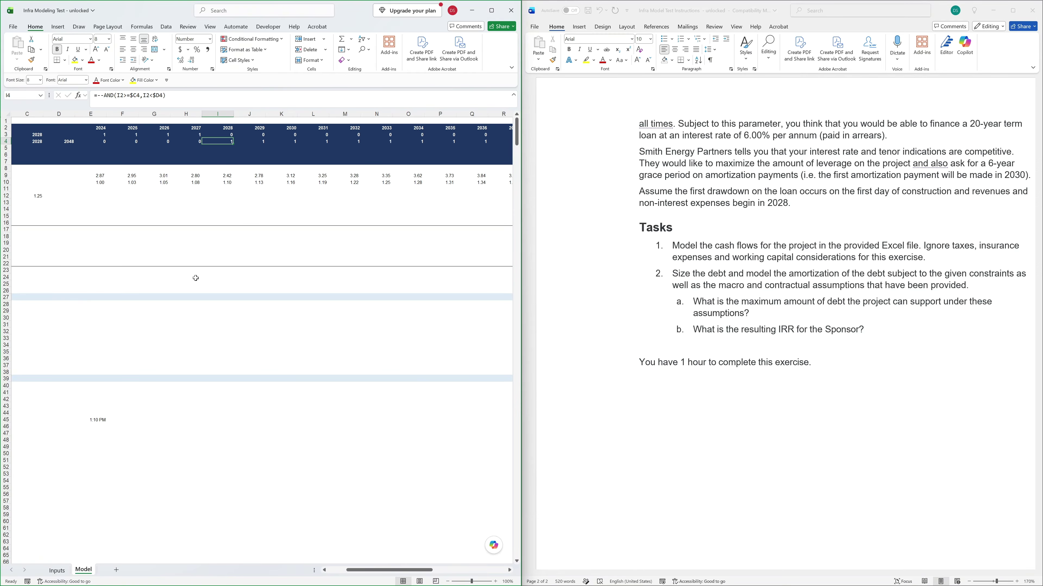
Check the SPA Production flag formula and the number of flagged years across the timeline.
key(F2)
key(Escape)
key(Left)
key(Home)
key(Right)
key(Right)
key(Right)
key(Right)
key(Right)
key(Right)
key(Right)
key(Right)
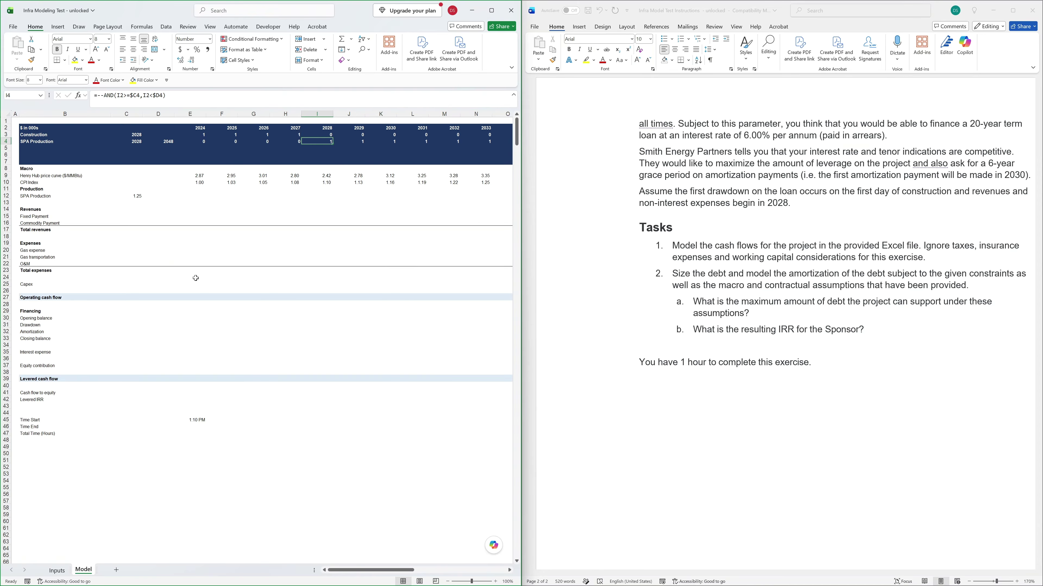
key(ctrl+shift+Right)
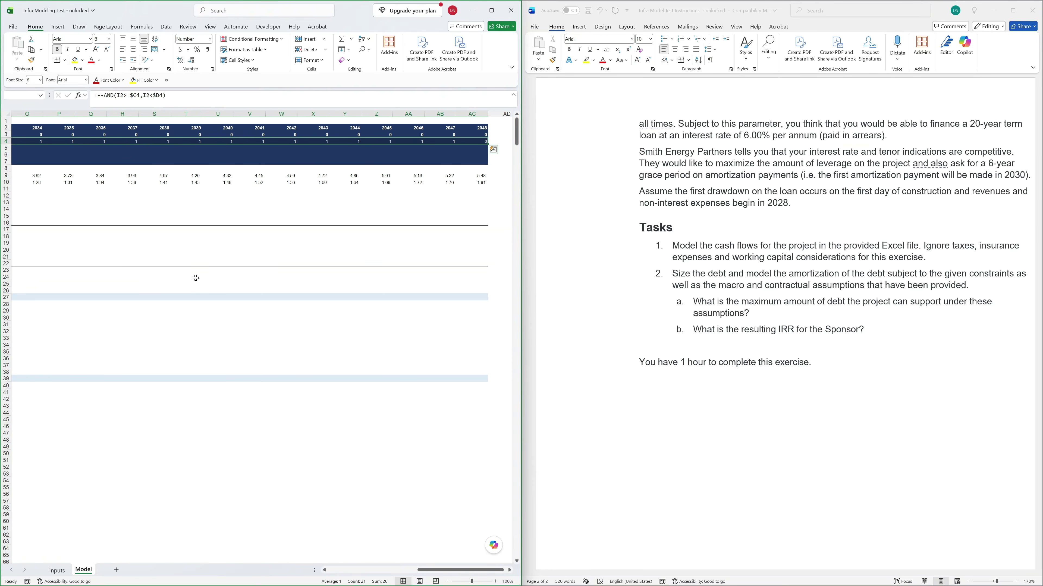
key(ctrl+Left)
key(ctrl+Left)
key(Right)
key(Right)
key(ctrl+Down)
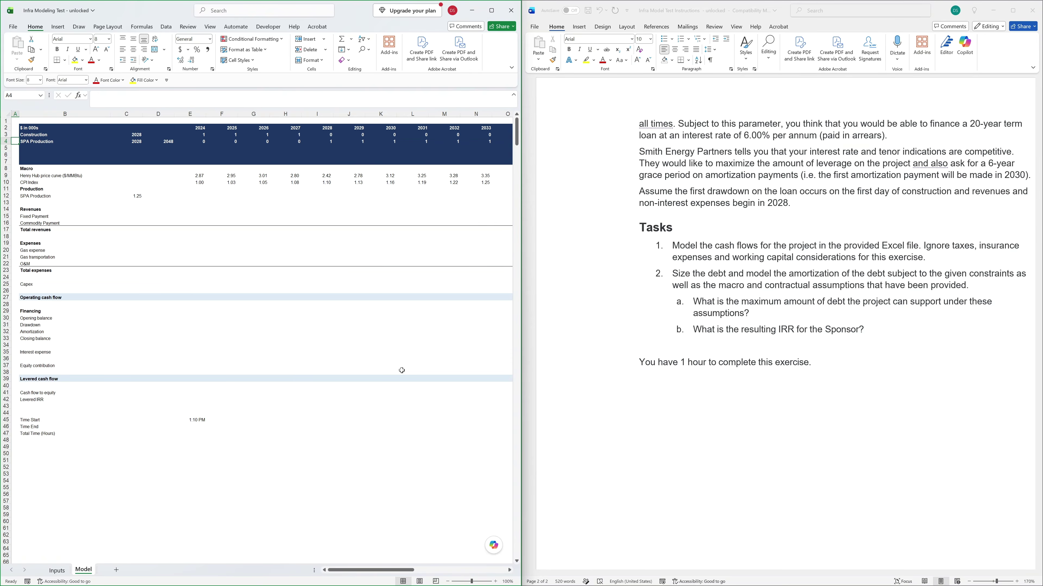
Look up the mtpa-to-MMBtu conversion in the Word instructions and enter =52*10^6 in D12 of the SPA Production row.
click(700, 263)
scroll(699, 263, down, 4)
scroll(688, 314, up, 10)
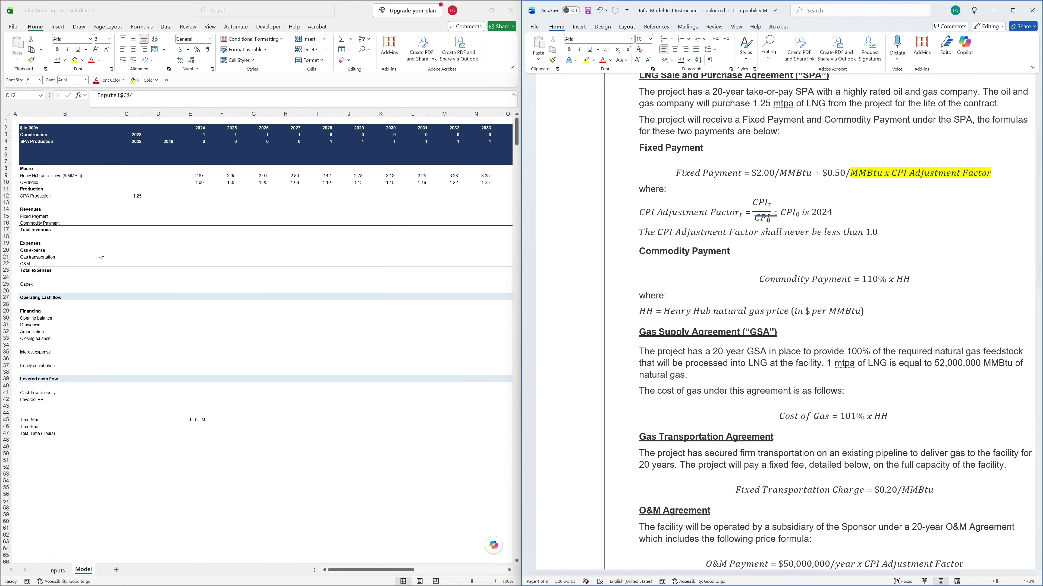
key(alt+Tab)
key(Right)
text(52)
key(BackSpace)
key(BackSpace)
text(=)
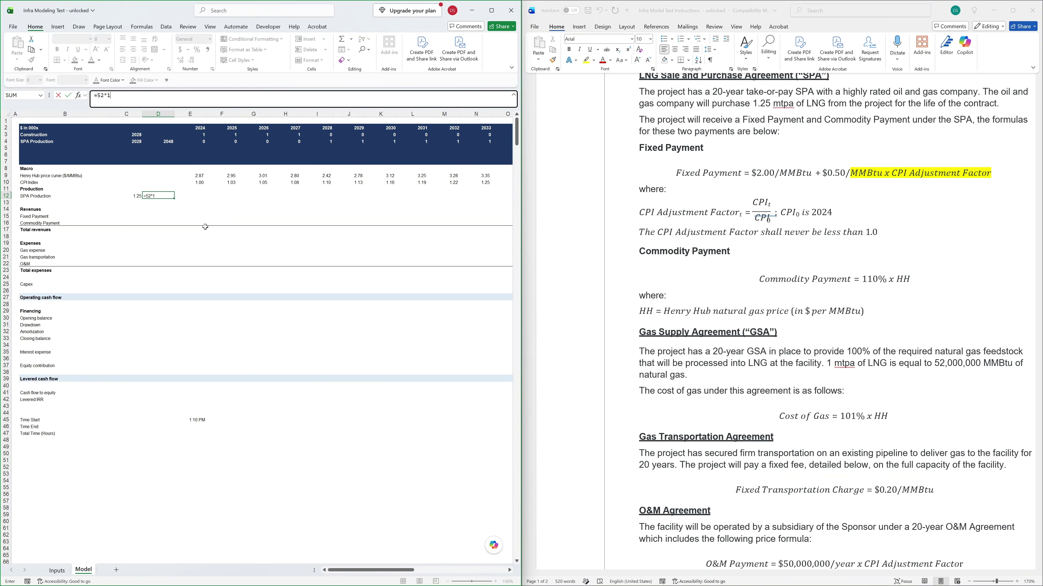
text(52*10^6)
key(Tab)
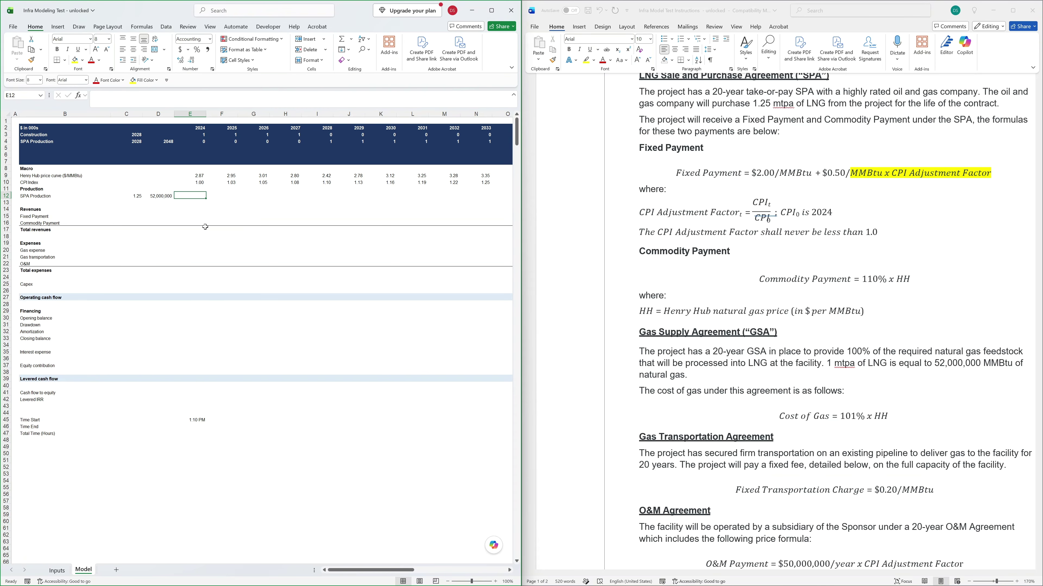
Calculate annual SPA production in E12 with =$D12*$C12*E4 and fill the formula across the years.
text(=)
key(F2)
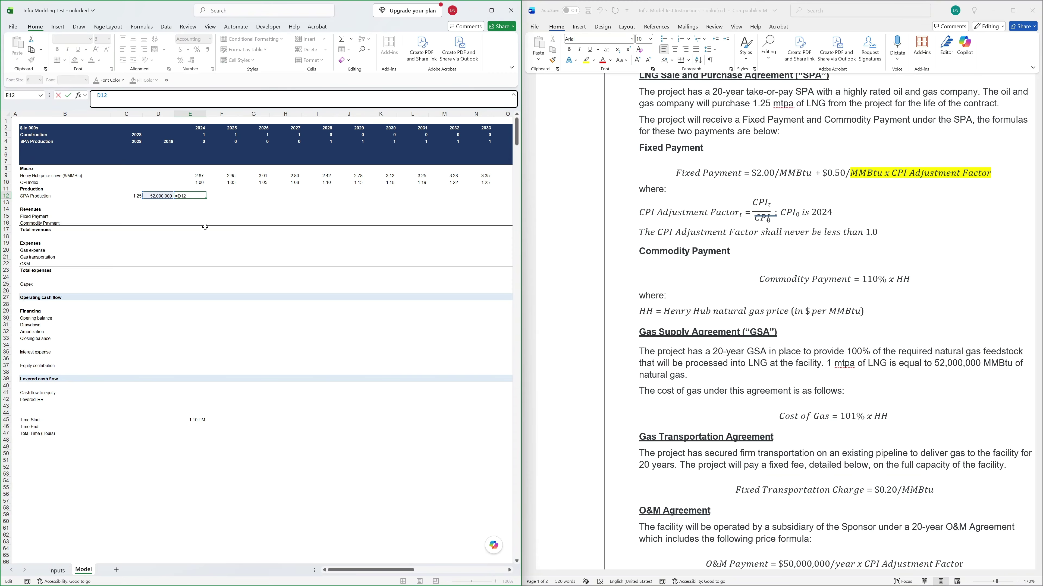
text($D12*)
key(Left)
key(Left)
key(F4)
key(F4)
key(F4)
text(*)
key(Up)
key(Up)
key(Up)
key(Up)
key(Up)
key(Up)
key(Up)
key(Up)
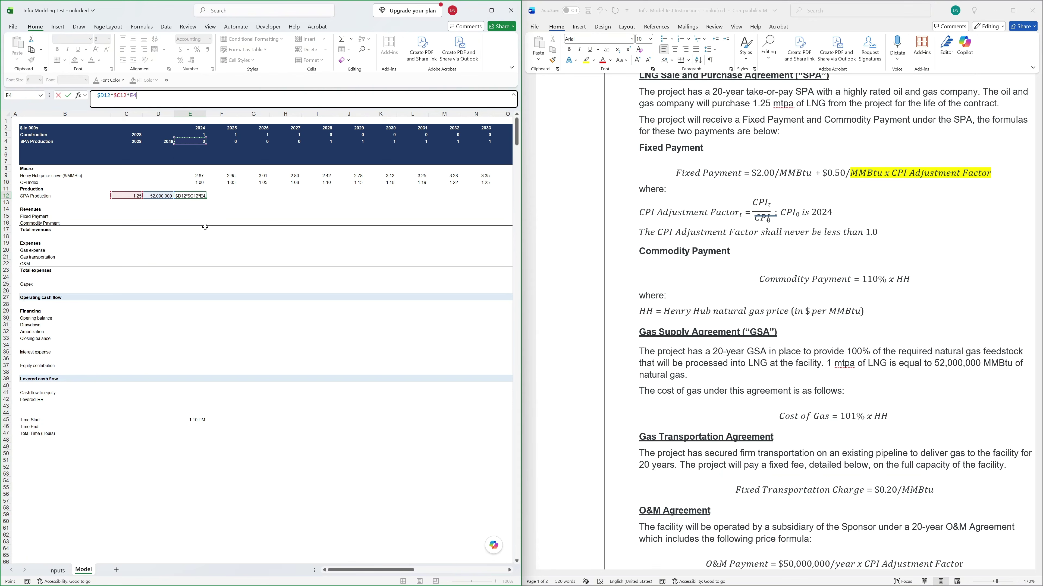
key(Return)
key(Down)
key(Left)
key(Left)
key(Left)
key(Left)
key(Left)
key(Left)
key(Left)
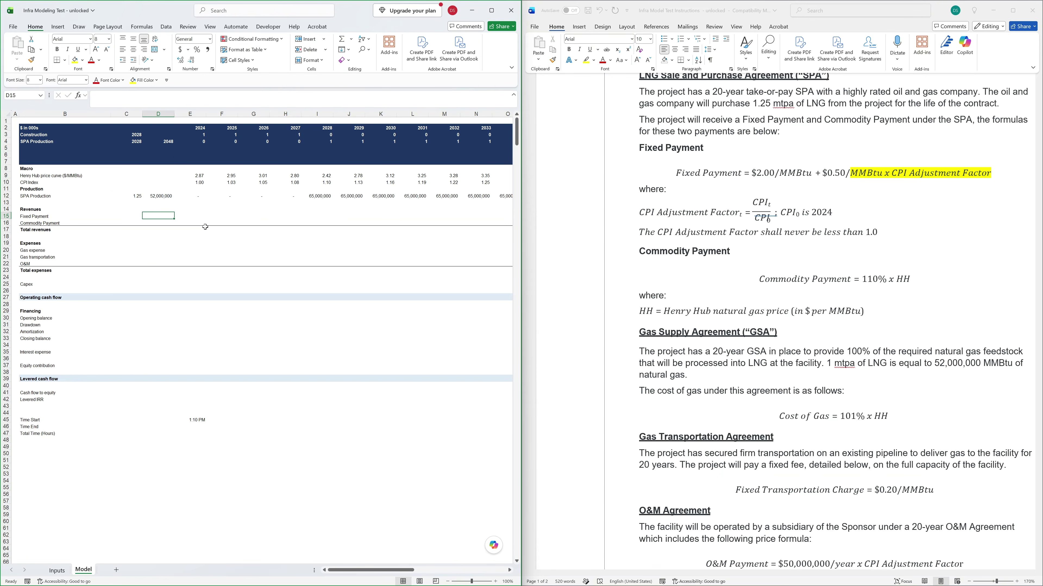
Insert two rows below SPA Production, with the bold heading "Fixed Payment Build" in B13 and the label "Fixed portion" in B14.
key(shift+space)
key(ctrl+shift+plus)
key(ctrl+shift+plus)
key(Up)
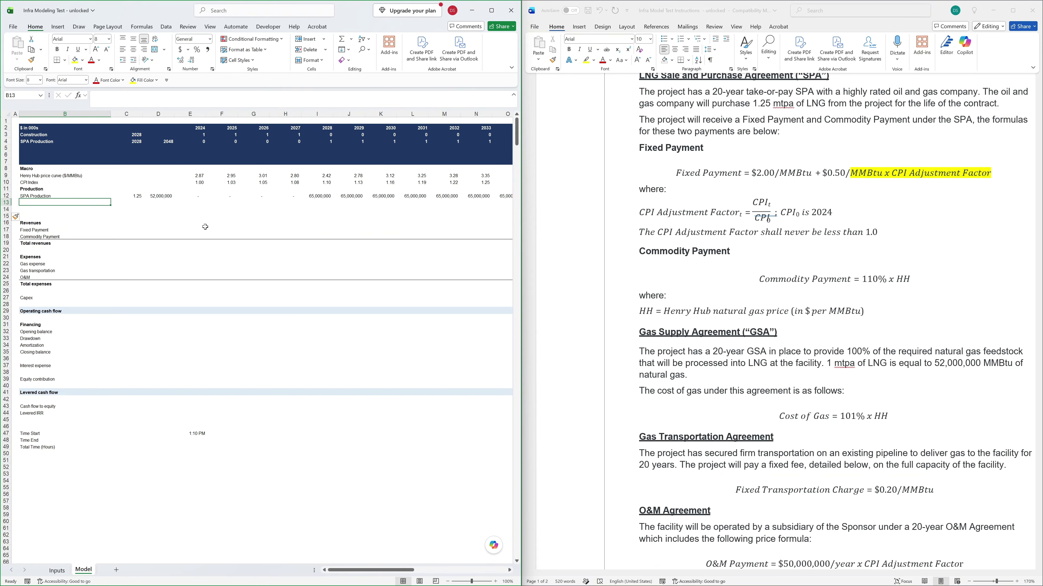
text(Fixed Payment Build)
key(ctrl+b)
key(Return)
text(Fixed portion)
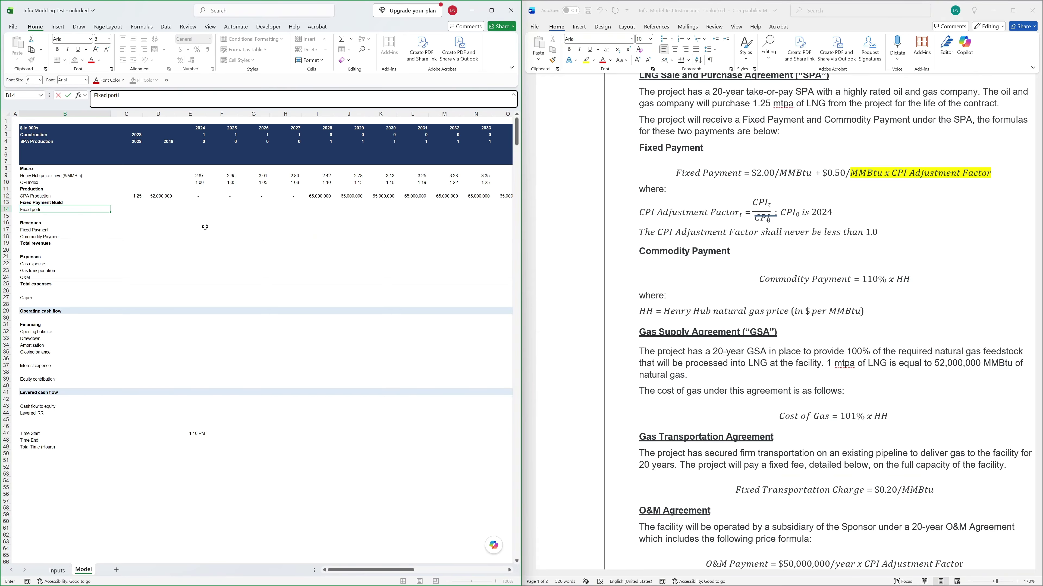
key(Return)
Label B15 "Varaible Portion" and B16 "Total", inserting two more rows above the Revenues section.
text(Varaible Portion)
key(Return)
key(shift+space)
key(ctrl+shift+plus)
key(ctrl+shift+plus)
text(Total)
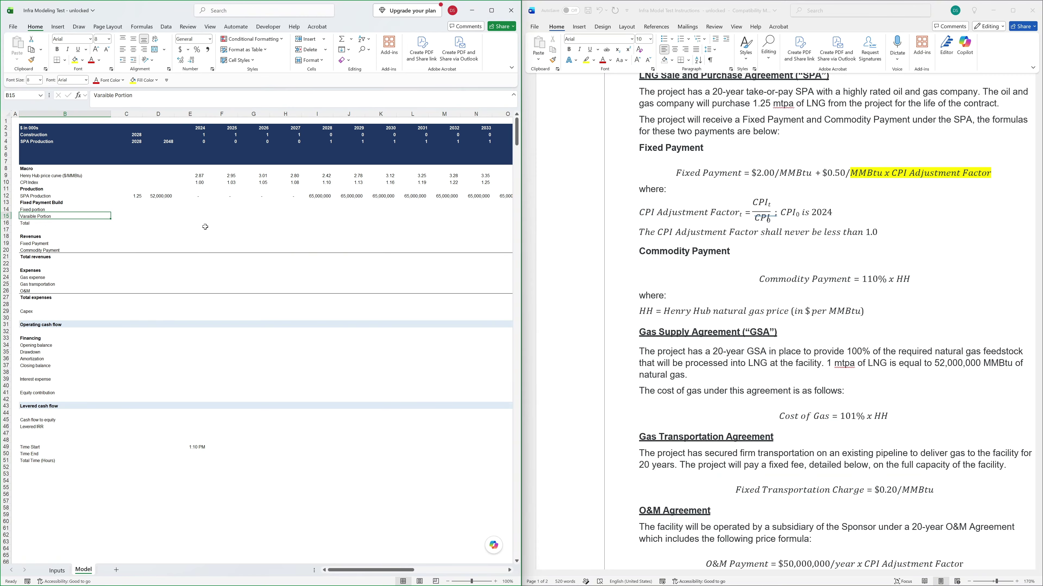
key(Return)
Enter the fixed payment rates: 2 for the fixed portion in C14 and 0.5 for the variable portion in C15.
key(Up)
key(Up)
key(Up)
key(Right)
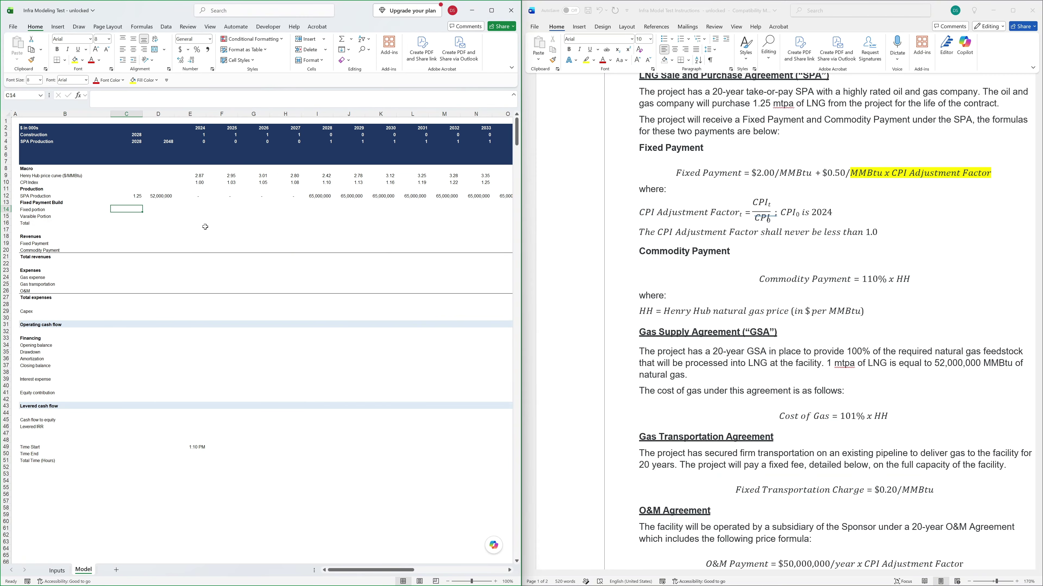
text(2)
key(Return)
text(0.5)
key(Return)
Calculate the fixed portion in E14 with =E$4*$C14 and fill the formula across all model years.
key(Up)
key(Up)
key(Right)
key(Right)
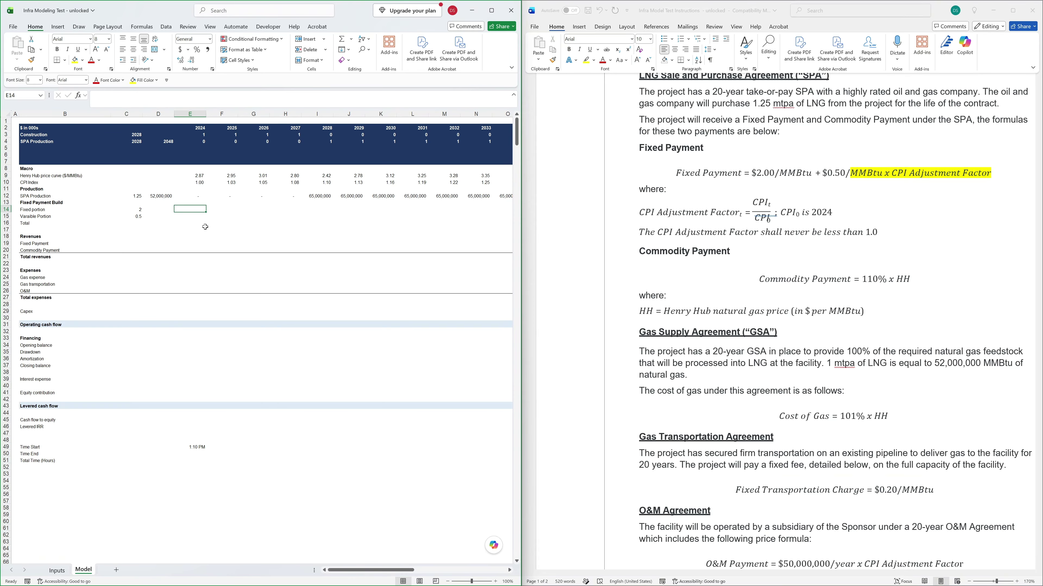
text(=)
key(Up)
key(Up)
key(Up)
key(Up)
key(Up)
key(Up)
key(Up)
key(Up)
key(Up)
key(Up)
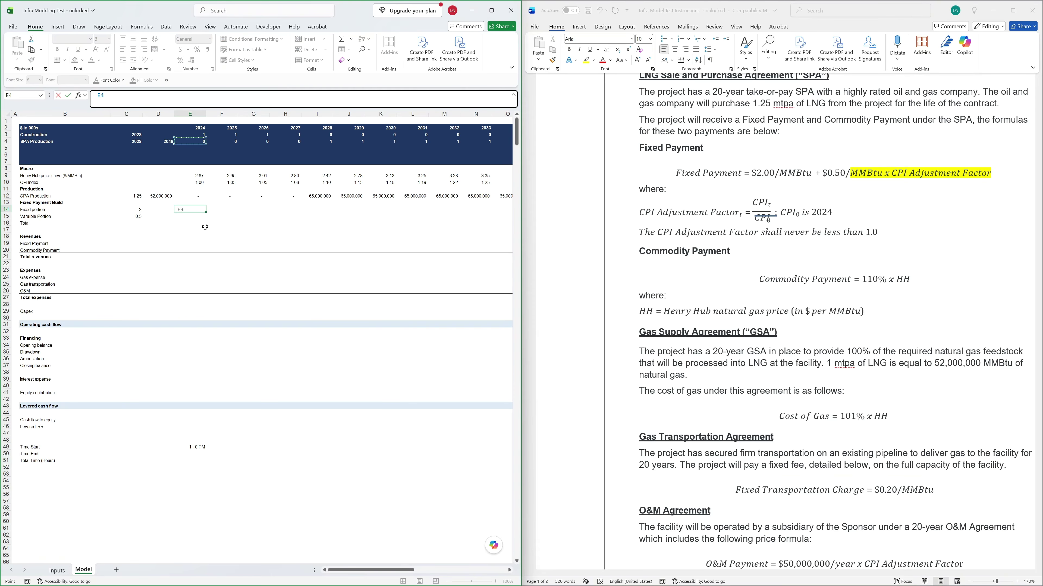
text(*)
key(Left)
key(Left)
key(F4)
key(F4)
key(F4)
key(ctrl+Return)
key(ctrl+shift+Right)
key(ctrl+r)
Copy the fixed portion formulas down to the variable portion row and apply the comma number style to both rows.
key(ctrl+Left)
key(ctrl+Left)
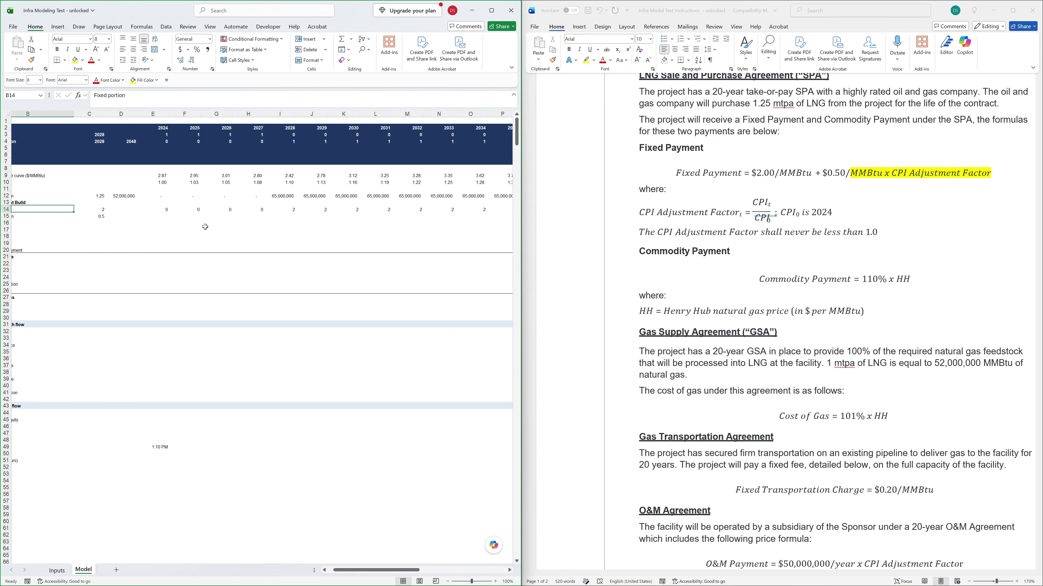
key(Right)
key(Right)
key(Right)
key(ctrl+shift+Right)
key(shift+Down)
key(ctrl+d)
key(alt+h)
key(k)
key(Right)
key(Left)
key(Left)
key(Right)
Extend the variable portion formula in E15 with the CPI Index to =E$4*$C15*E10 and fill it across the years.
key(Down)
key(F2)
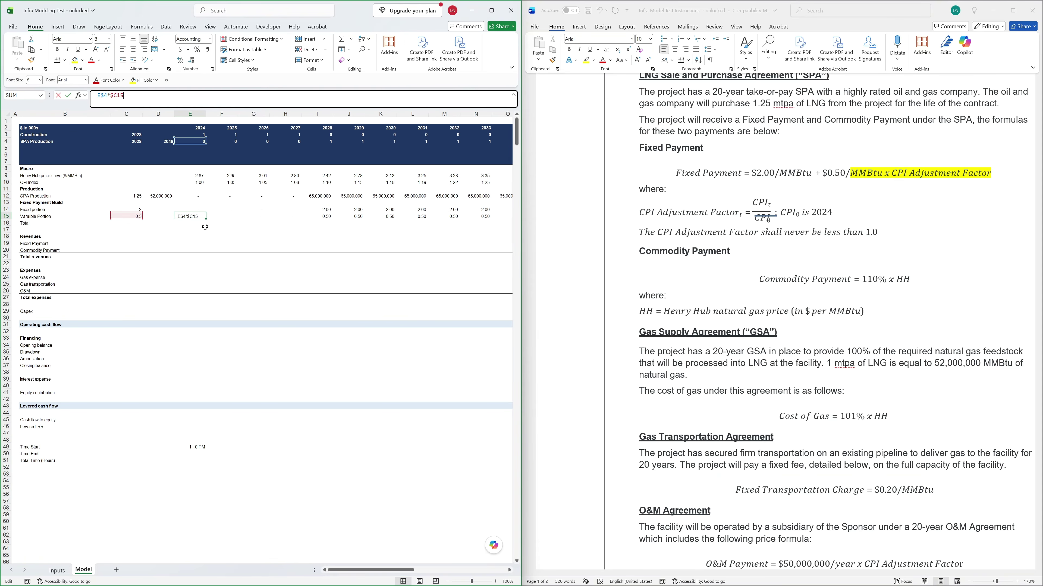
text(*)
key(Up)
key(Up)
key(Up)
key(Up)
key(Up)
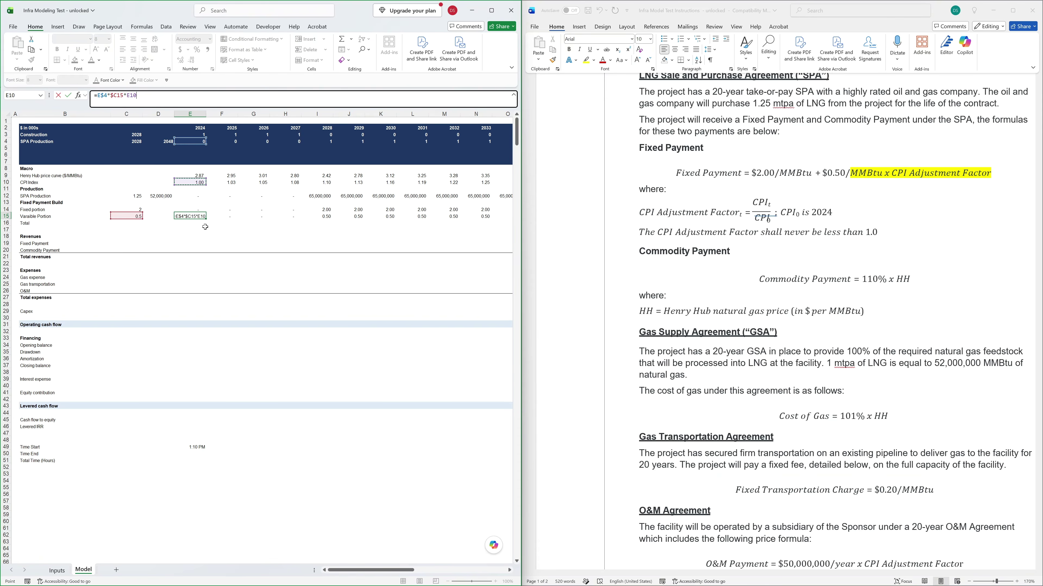
key(ctrl+Left)
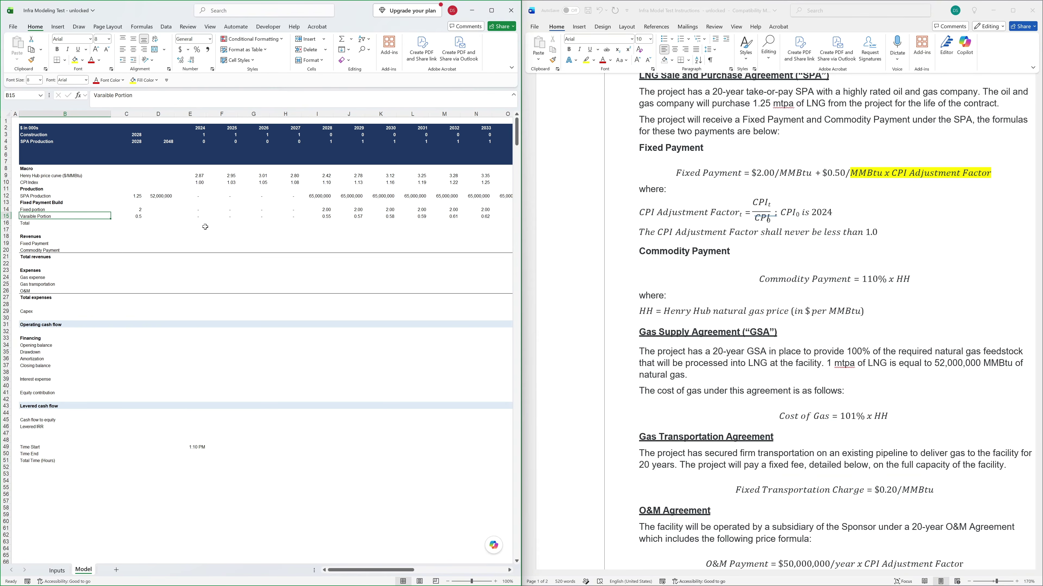
Total the fixed and variable portions in row 16 across the years and add a bottom border along row 15.
key(Down)
key(Up)
key(ctrl+shift+Right)
key(ctrl+shift+Right)
key(ctrl+shift+Right)
key(alt+h)
key(b)
key(o)
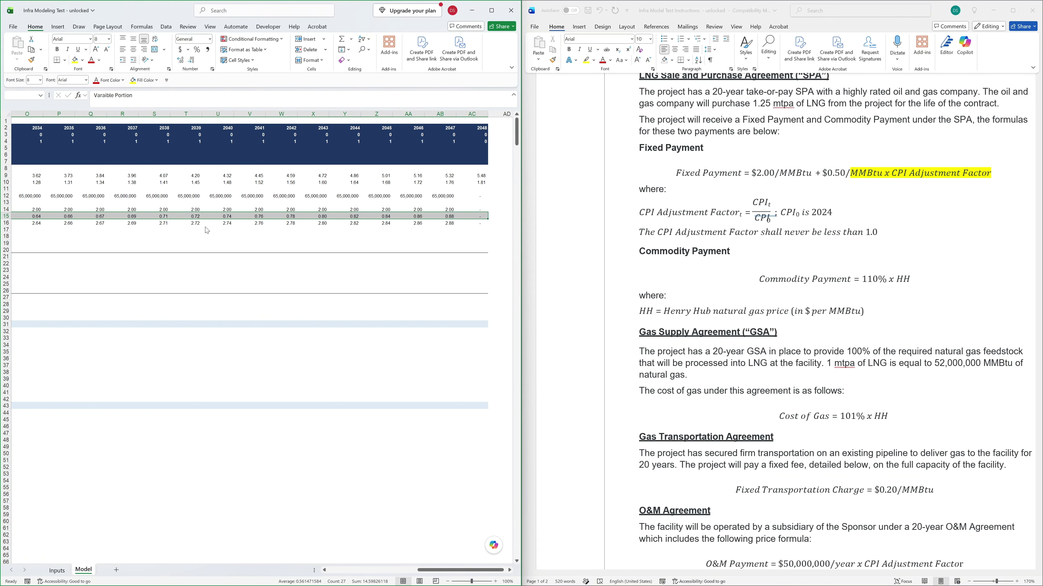
Calculate the Fixed Payment revenue in E19 as the row 16 total times SPA Production in row 12, and fill it across the years.
key(Down)
key(Down)
key(Down)
key(Down)
key(Right)
key(Right)
key(Right)
text(=)
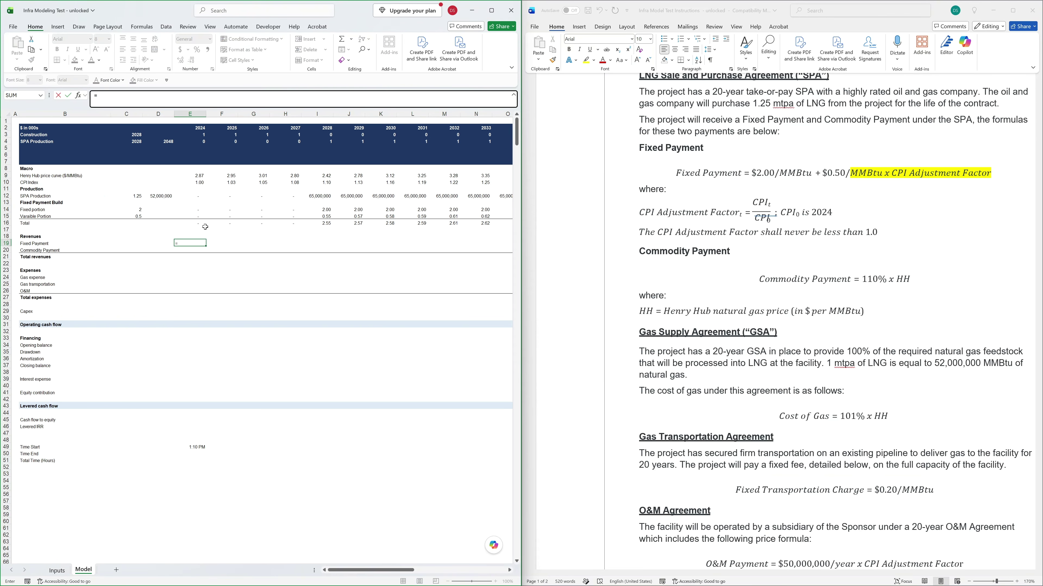
key(Up)
key(Up)
key(Up)
key(Up)
key(Up)
key(Down)
key(Down)
text(*)
key(Up)
key(Up)
key(Up)
key(Up)
key(Up)
key(Up)
key(Up)
key(Up)
key(Down)
key(Return)
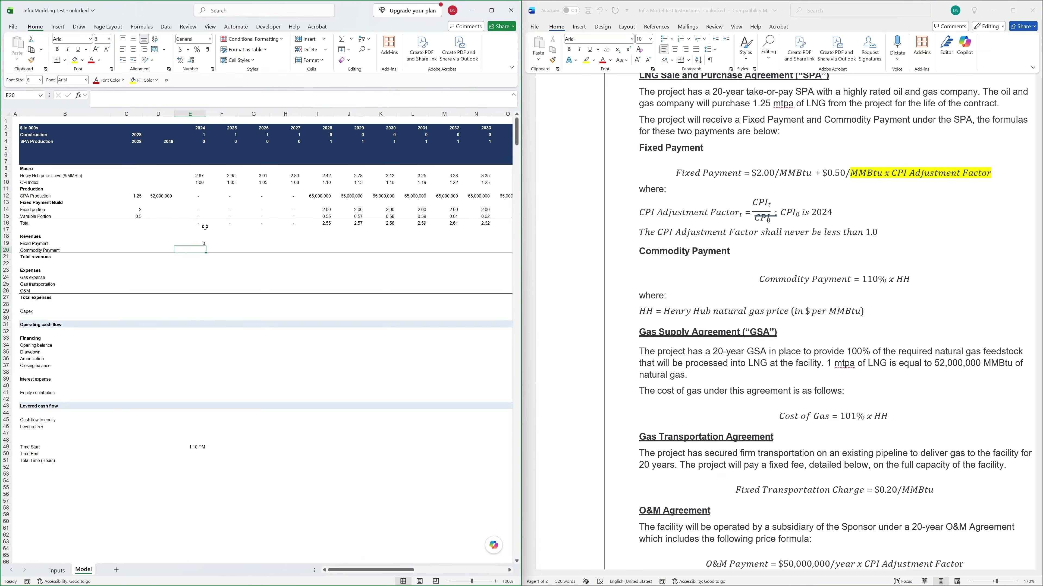
key(Up)
key(ctrl+shift+r)
key(ctrl+shift+Right)
Enter the 110% Henry Hub multiplier in C20 of the Commodity Payment row.
key(Down)
key(Left)
key(Left)
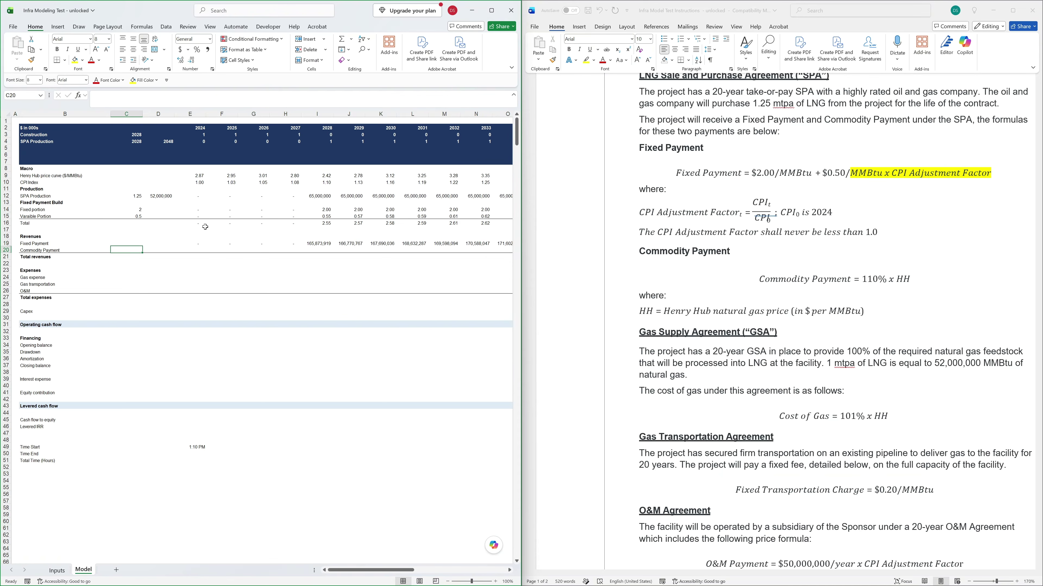
text(110%)
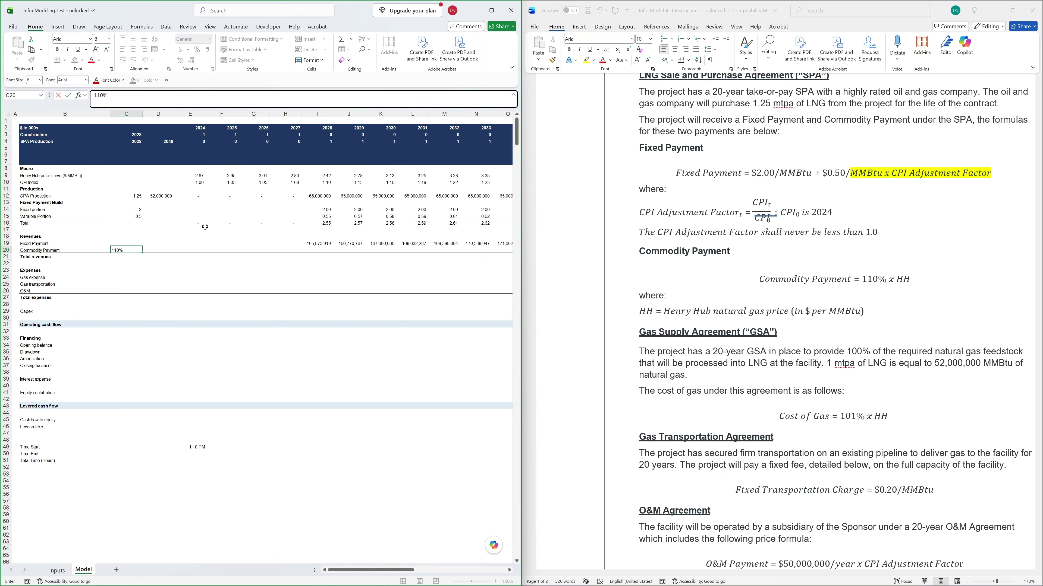
key(Up)
Calculate the Commodity Payment in E20 with =$C20*E12*E9 and fill the formula across the years.
key(Right)
key(Right)
key(Down)
text(=)
key(Left)
key(Left)
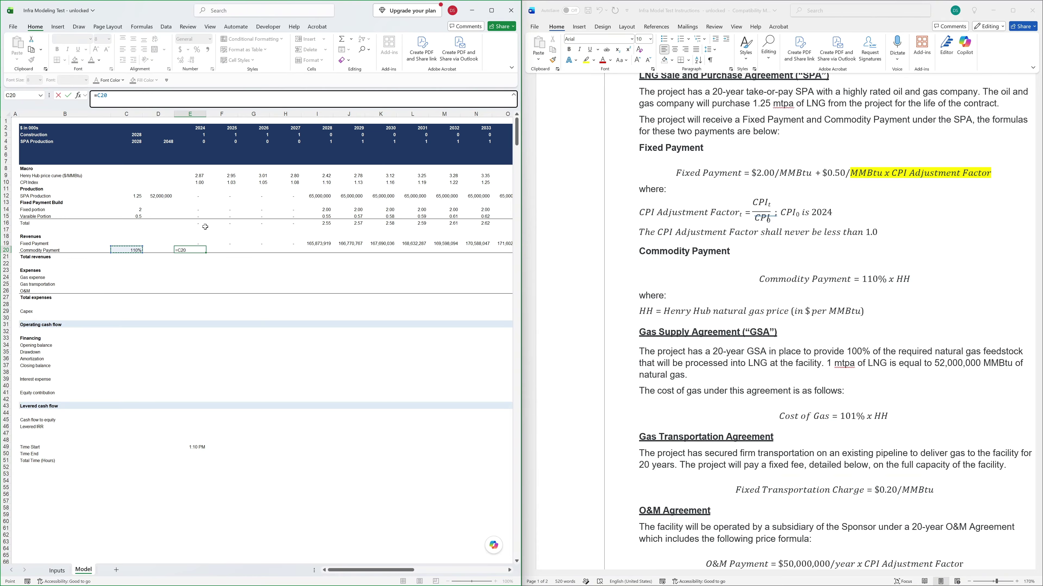
key(F4)
text(*)
key(Up)
key(Up)
key(Up)
key(Up)
key(Up)
key(Up)
key(Up)
key(Up)
text(*)
key(Up)
key(Up)
key(Up)
key(Up)
key(Up)
key(Up)
key(Up)
key(Up)
key(Up)
key(Up)
key(Up)
key(Up)
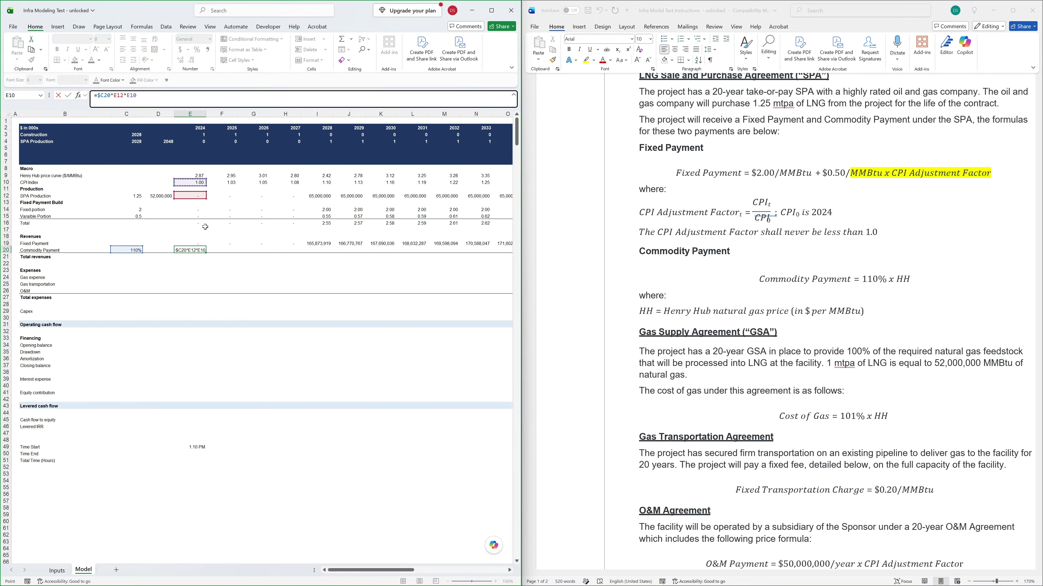
key(Return)
Sum Total revenues in E21 with =SUM(E19:E20) and fill the formula across all model years.
key(alt+equal)
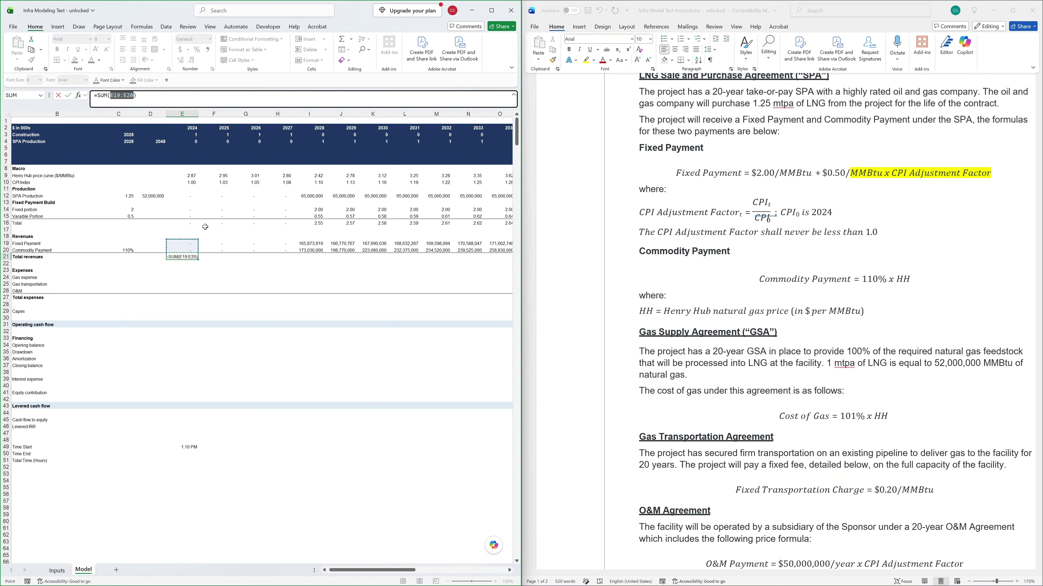
key(Return)
key(Up)
key(ctrl+shift+Right)
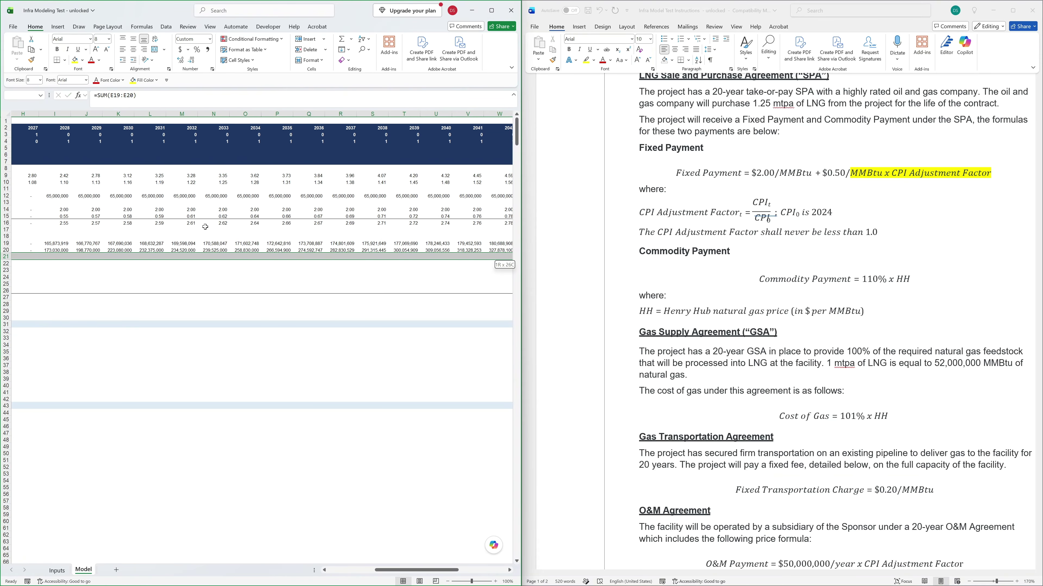
key(ctrl+r)
key(ctrl+Left)
key(Right)
key(Right)
key(Right)
key(Down)
key(Down)
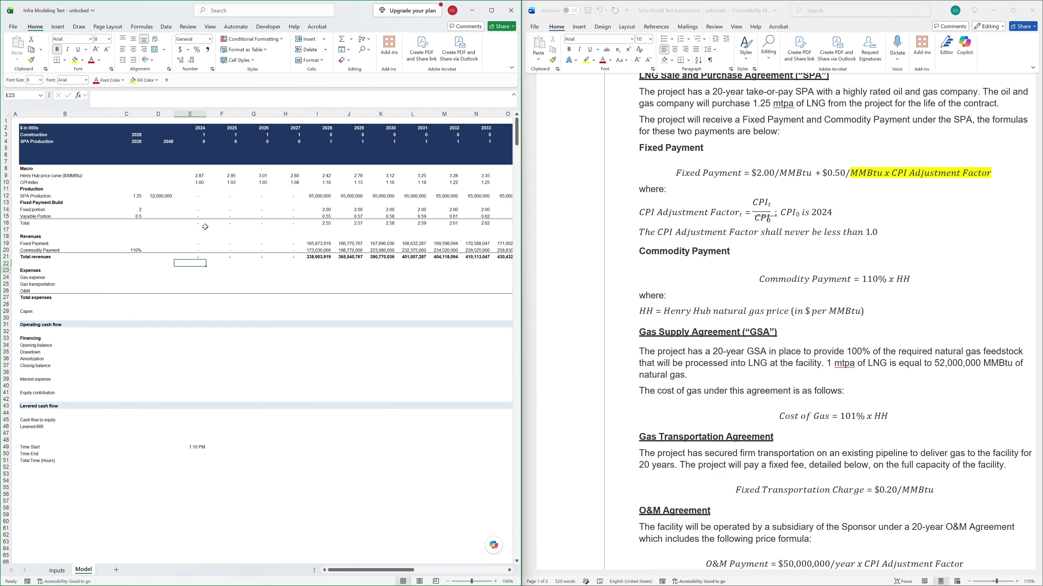
Check the Total revenues formulas in row 21 across the first model years.
key(Up)
key(Right)
key(Up)
key(Left)
key(F2)
key(Escape)
key(Right)
key(Right)
key(Right)
key(Right)
key(F2)
key(Escape)
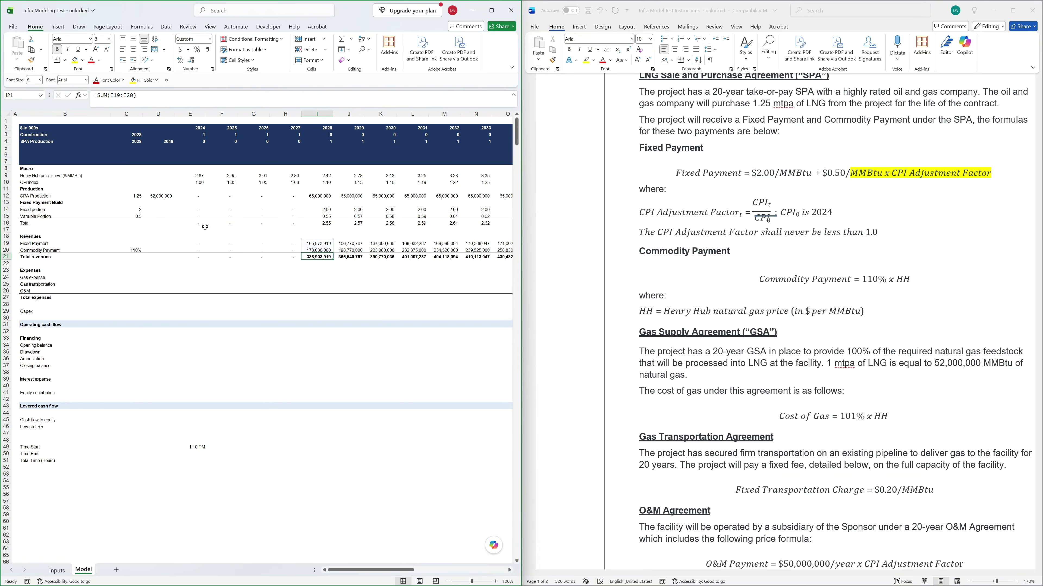
key(Right)
key(Right)
Enter the 101% Henry Hub multiplier from the Gas Supply Agreement in C24 of the Gas expense row.
key(Home)
key(Down)
key(Down)
key(Down)
key(Right)
key(Right)
key(Right)
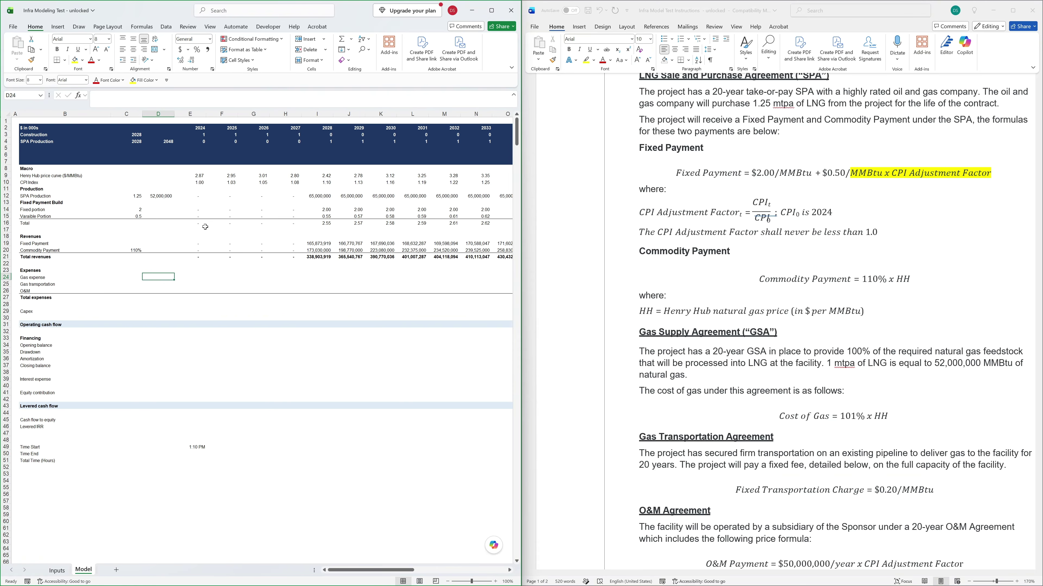
key(Left)
click(622, 352)
drag(569, 352, 569, 377)
click(674, 406)
scroll(674, 406, up, 1)
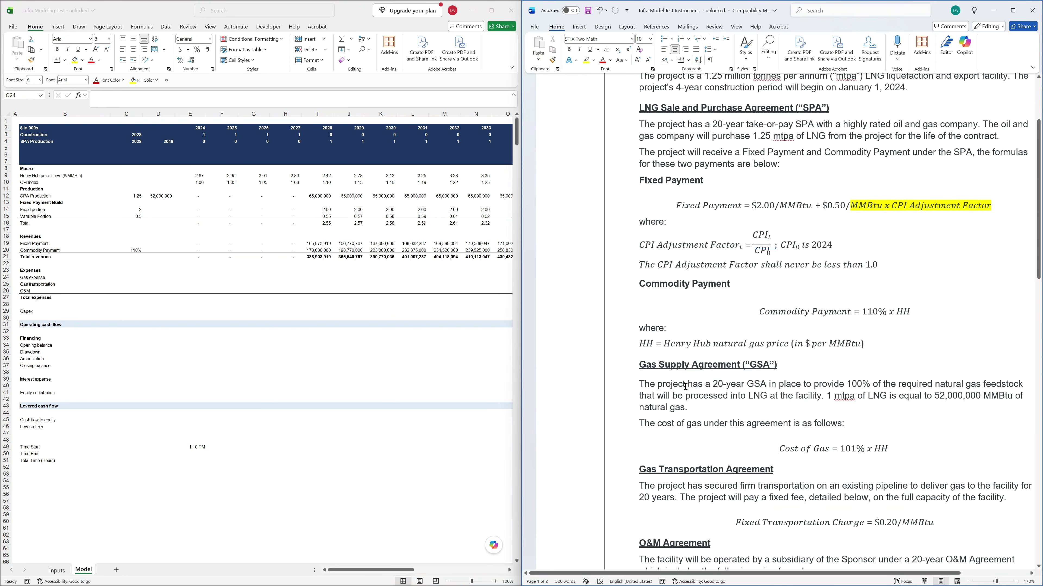
scroll(733, 350, down, 1)
Calculate the Gas expense in E24 with =E12*$C24*E9.
key(Up)
key(Up)
key(Up)
key(Up)
key(Up)
key(Up)
key(Up)
key(Up)
key(Up)
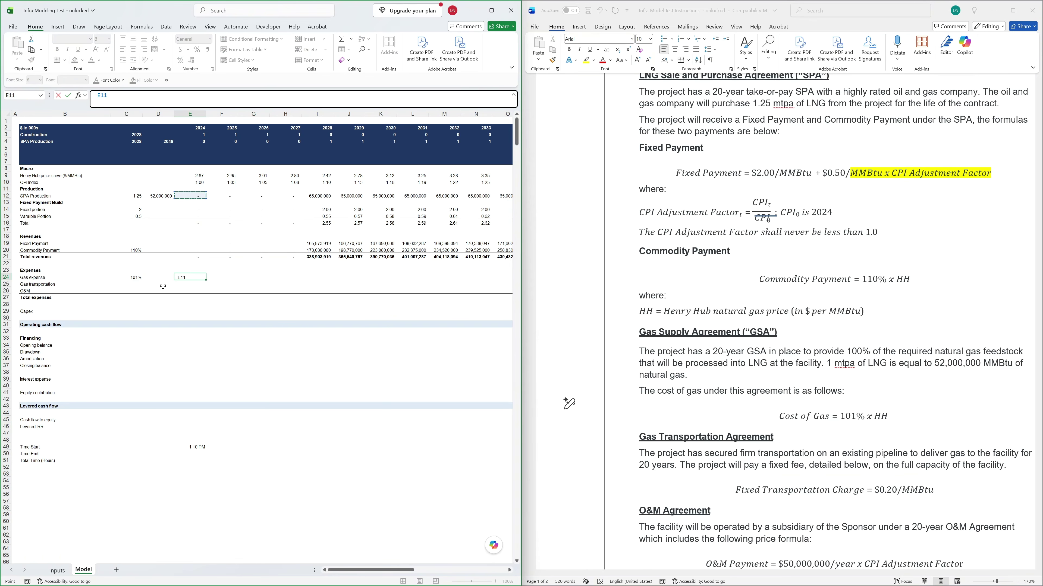
key(Down)
text(*)
key(Left)
key(Left)
key(F4)
key(F4)
key(F4)
text(*)
key(Up)
key(Up)
key(Up)
key(Up)
key(Up)
key(Up)
key(Up)
key(Up)
key(Up)
key(Up)
key(Up)
key(Up)
key(Up)
key(Up)
key(Up)
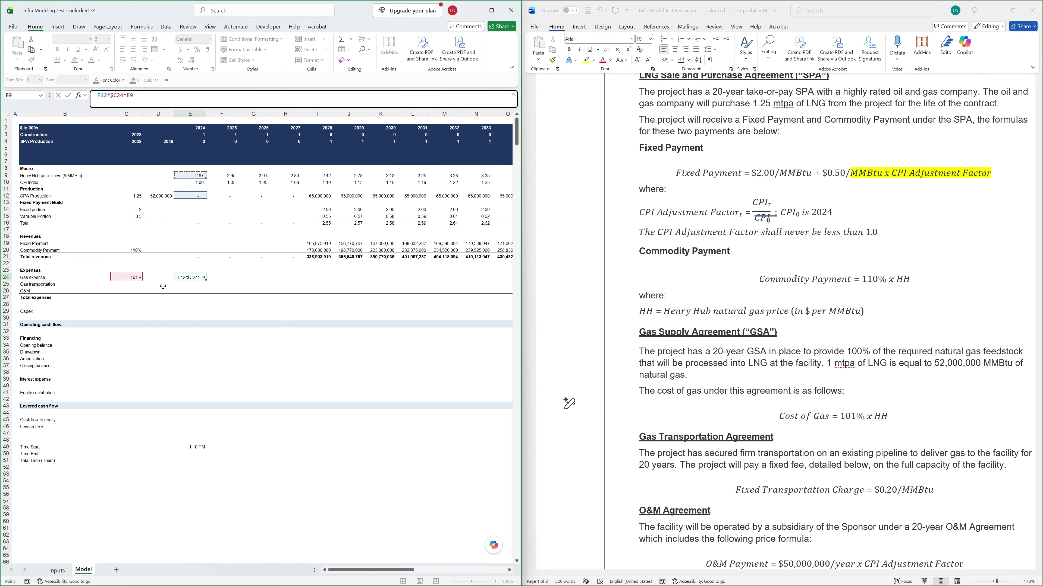
key(Return)
Fill the Gas expense formula across all model years and check the references in the copied cells.
key(Up)
key(ctrl+shift+r)
key(Right)
key(F2)
key(Escape)
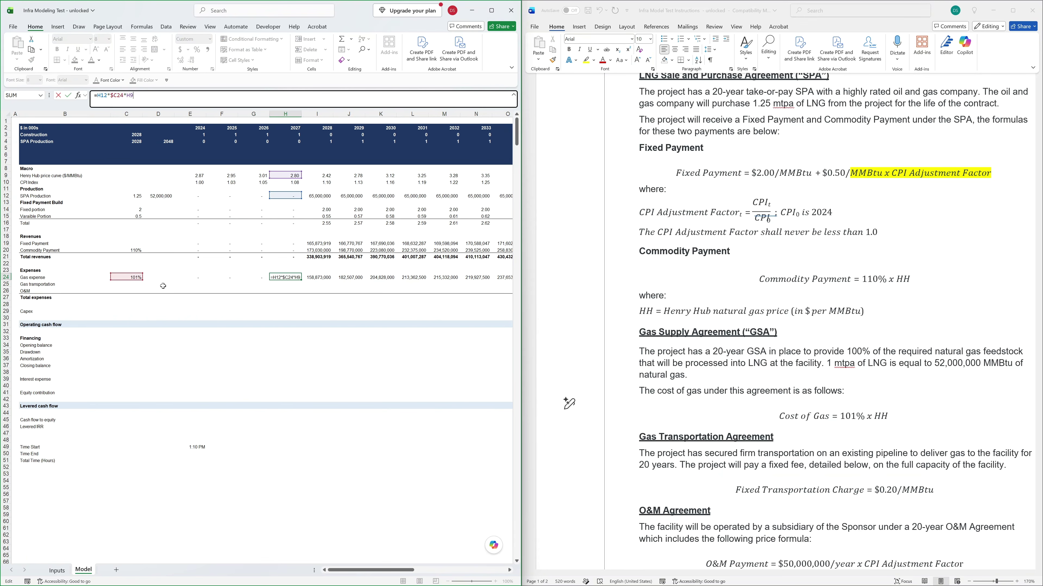
Highlight the words "CPI Adjustment Factor" in yellow in the O&M Payment formula of the Word instructions.
key(Down)
key(Left)
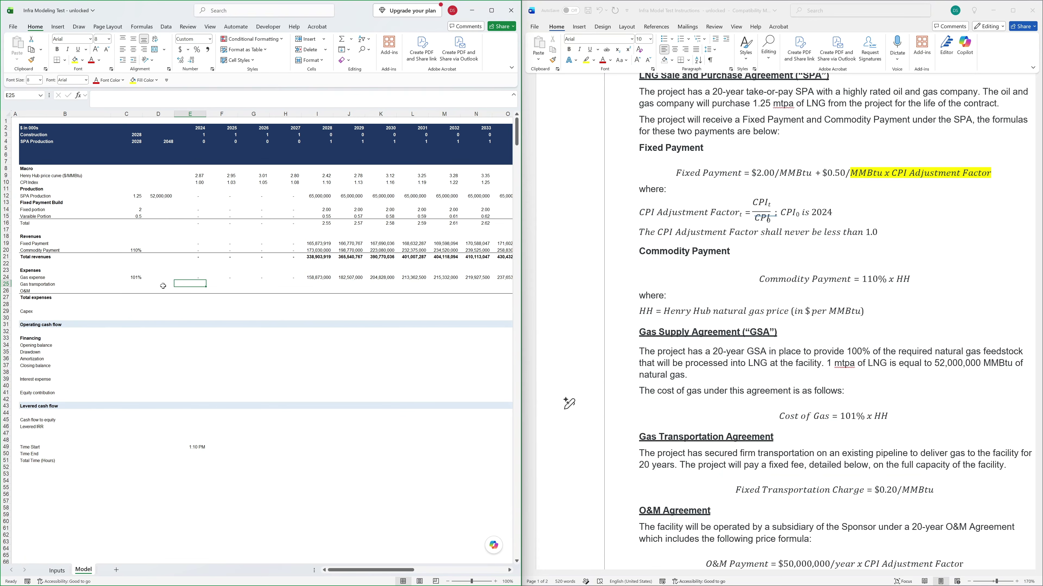
scroll(837, 478, down, 3)
click(940, 458)
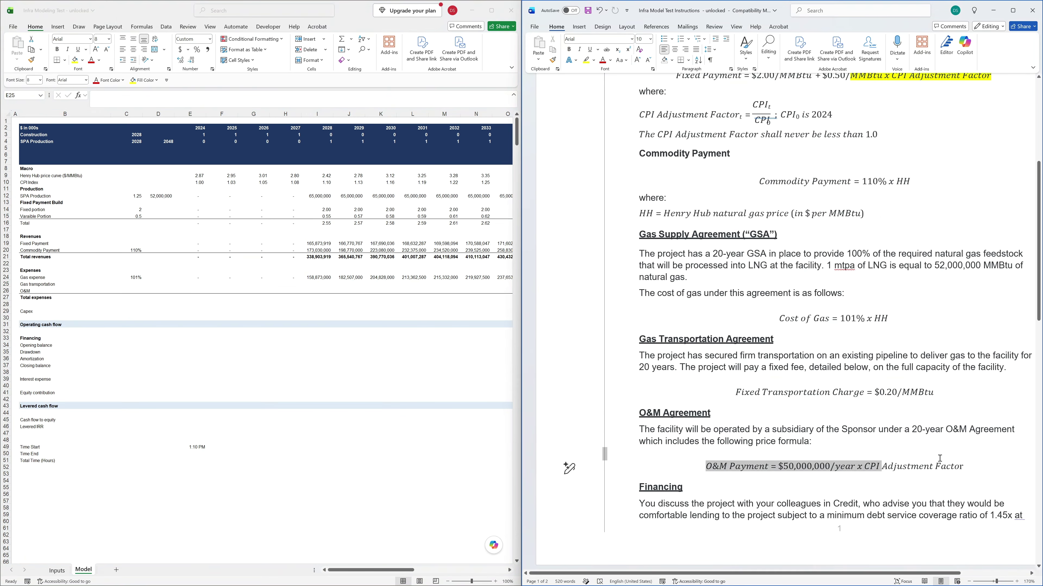
drag(864, 467, 964, 467)
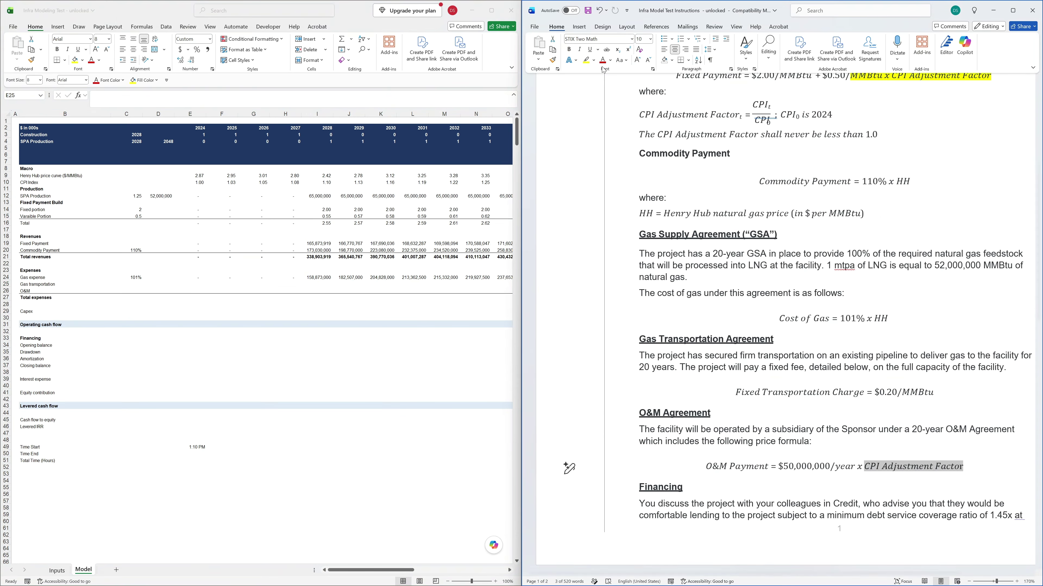
click(587, 60)
Enter the 0.2 charge in C25 and calculate Gas transportation in row 25 as that charge times SPA Production across the years.
click(190, 284)
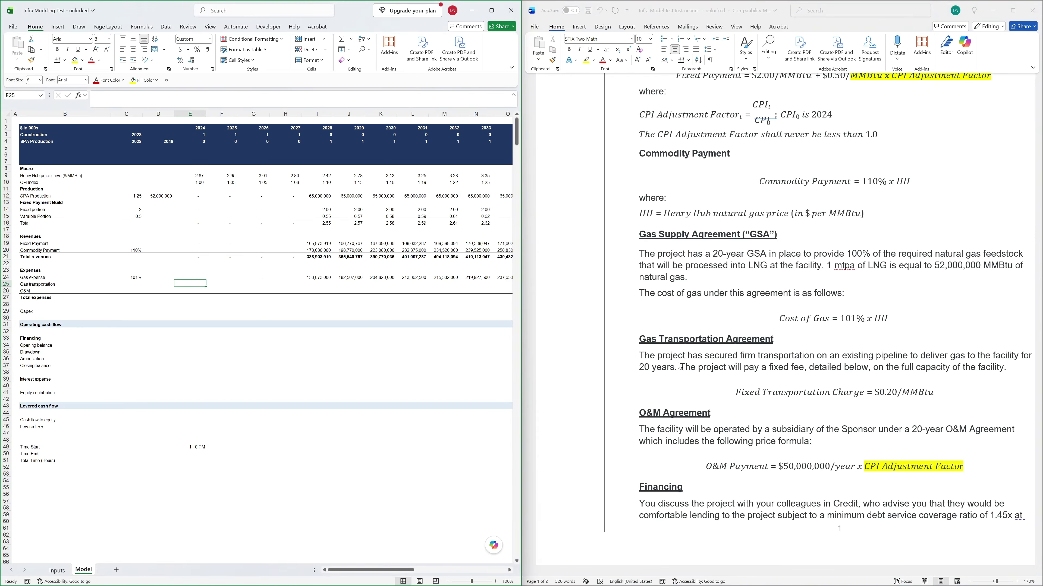
text(=)
key(Left)
key(Left)
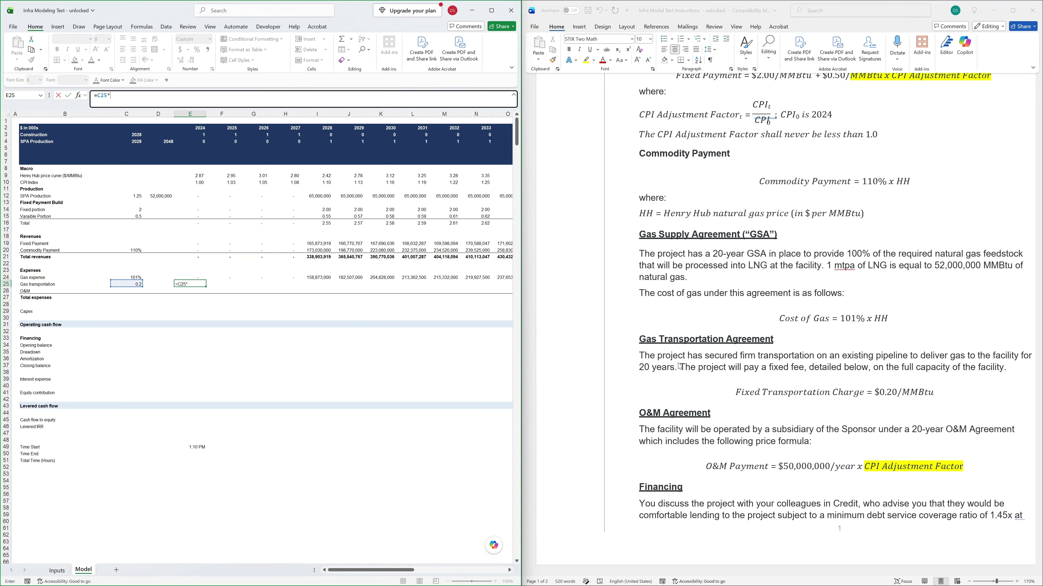
text(*)
key(Up)
key(Up)
key(Up)
key(Up)
key(Up)
key(Up)
key(Up)
key(Up)
key(Up)
key(Up)
key(Up)
key(Up)
key(Up)
key(F2)
key(Return)
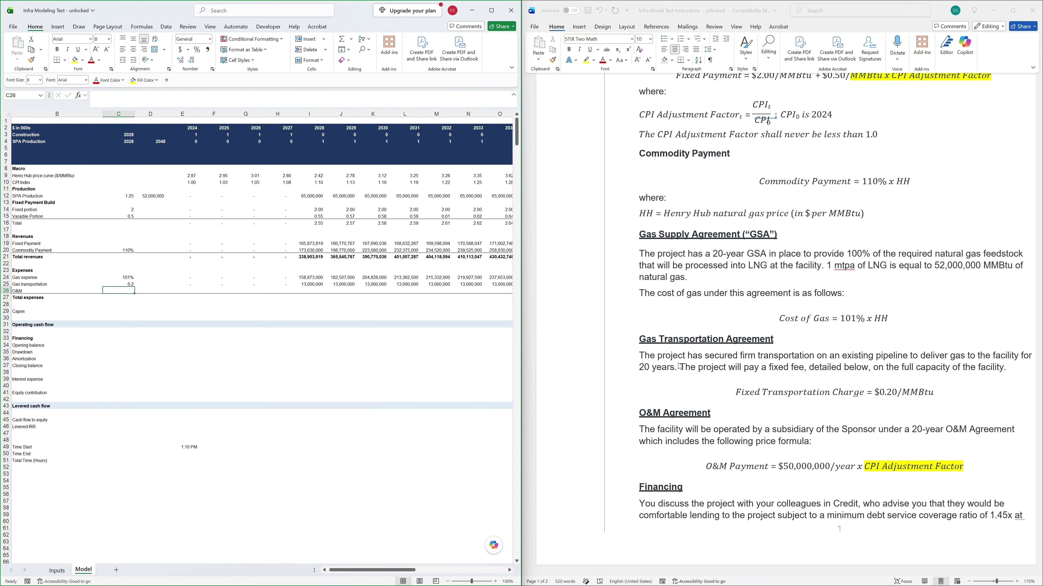
Enter the annual O&M payment in D26 as =50*10^6.
key(Right)
text(=50)
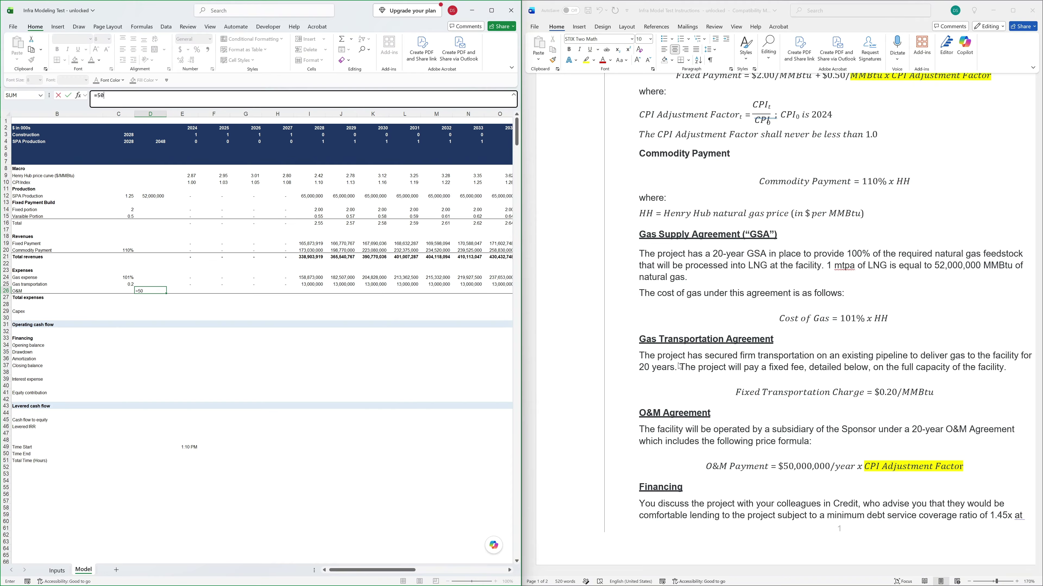
text(*10^6)
key(Right)
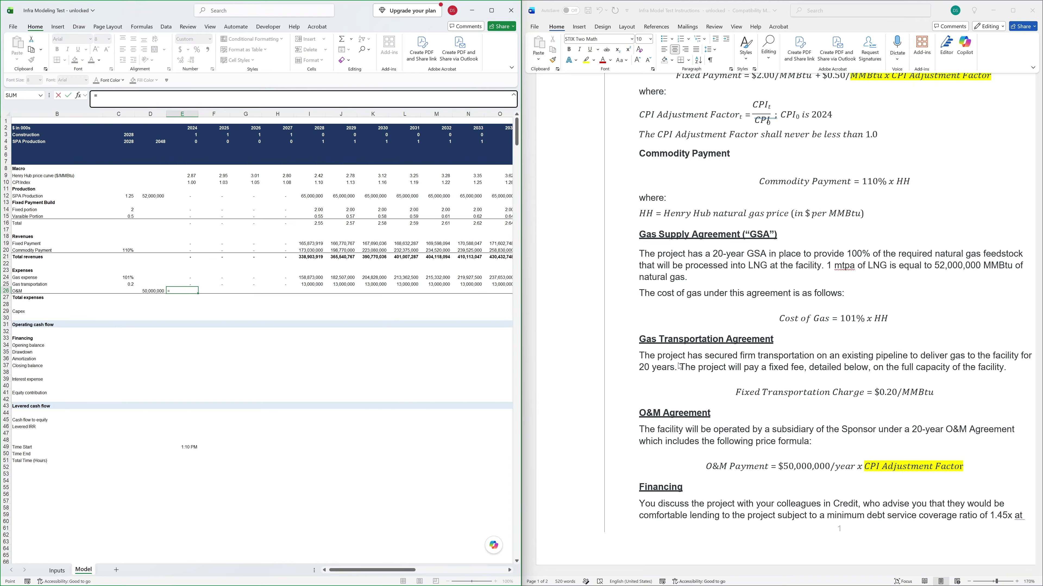
Calculate O&M in row 26 as =$D26*E4*E10, the annual payment times the SPA Production flag and CPI Index, across all years.
text(=)
key(Left)
text(*)
key(Up)
key(Up)
key(Up)
key(Up)
key(Up)
key(Up)
key(Up)
key(Up)
key(Up)
key(Up)
key(Up)
key(Up)
key(Up)
key(Up)
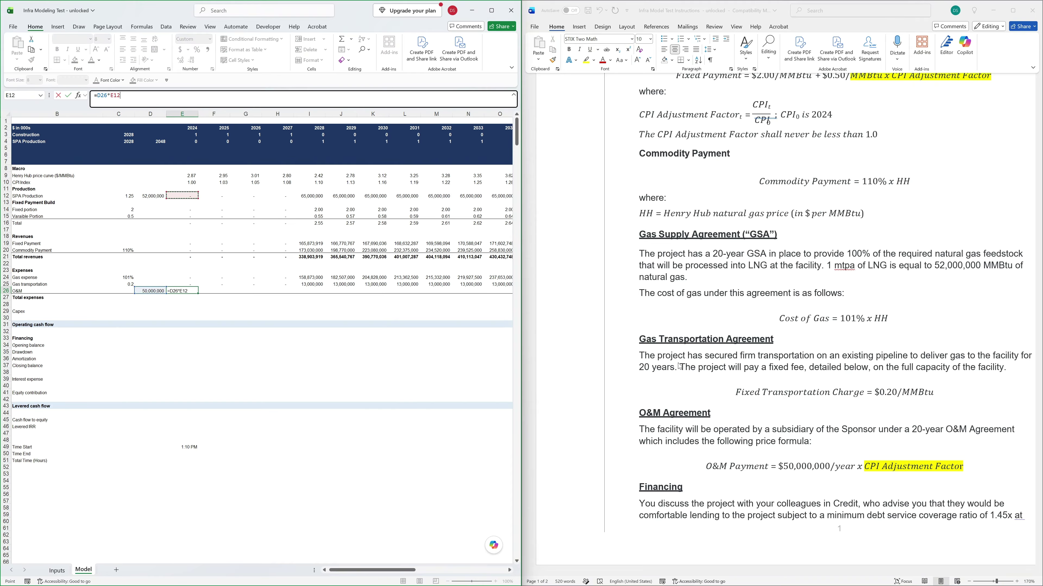
text(*)
key(Up)
key(Up)
key(Up)
key(Up)
key(Up)
key(Up)
key(Up)
key(Up)
key(Up)
key(Up)
key(Up)
key(Up)
key(Up)
key(Up)
key(Up)
key(Up)
key(Up)
key(Up)
key(Up)
key(Up)
text(*)
key(Up)
key(Up)
key(Up)
key(Up)
key(Up)
key(Up)
key(Up)
key(Up)
key(Up)
key(Up)
key(Up)
key(Up)
key(Up)
key(Up)
key(Up)
key(Up)
key(Left)
key(Left)
key(Left)
key(Left)
key(Left)
key(Left)
key(Left)
key(Left)
key(Left)
key(Left)
key(Left)
key(F4)
key(F4)
key(F4)
key(Right)
key(Right)
key(Right)
key(Right)
key(BackSpace)
key(BackSpace)
key(BackSpace)
key(BackSpace)
key(ctrl+Return)
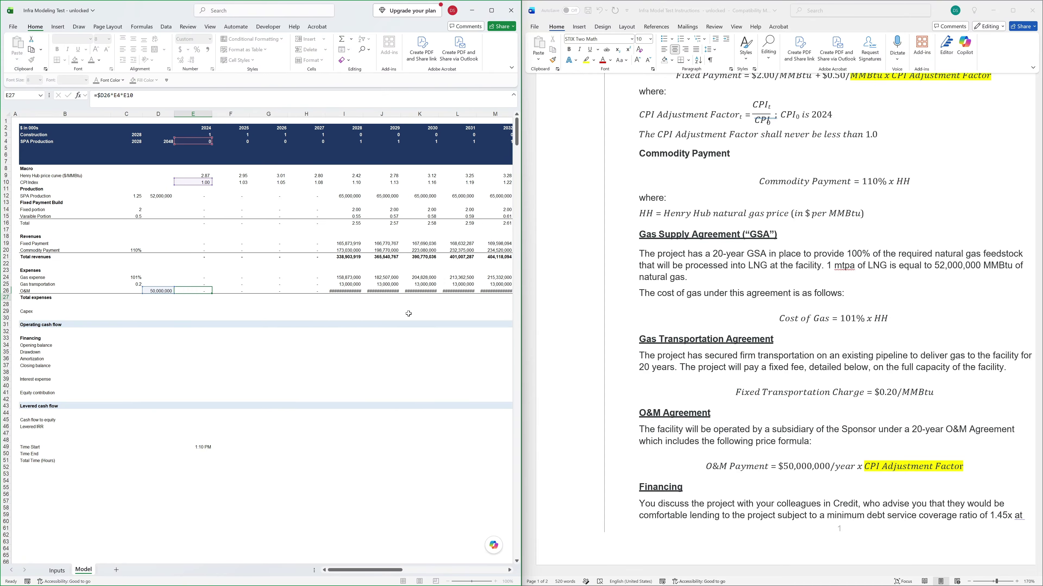
key(ctrl+shift+Right)
Make the Gas expense, Gas transportation and O&M formulas negative and sum them in Total expenses across all years.
key(Up)
key(Up)
key(F2)
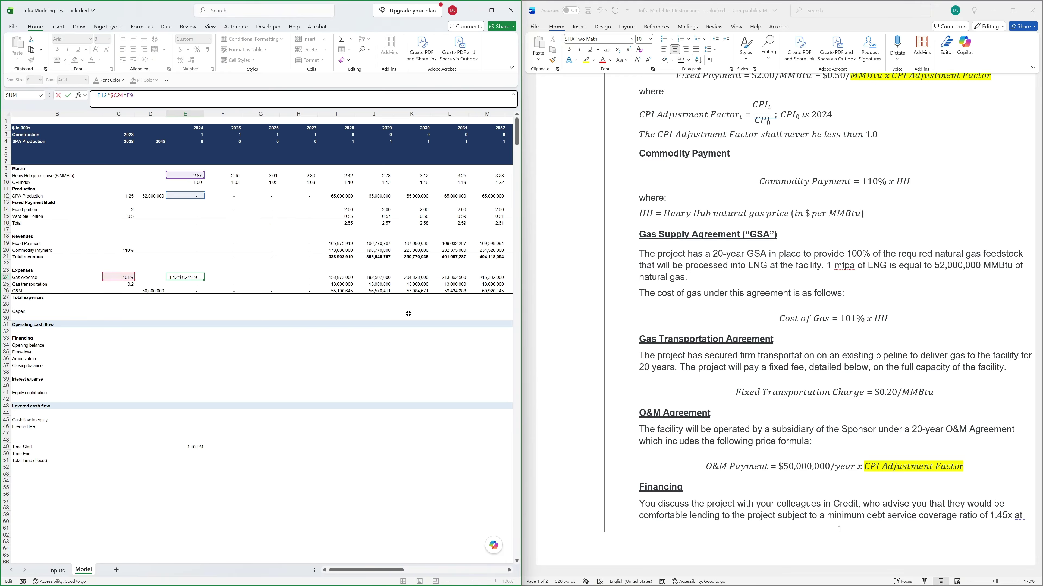
key(Return)
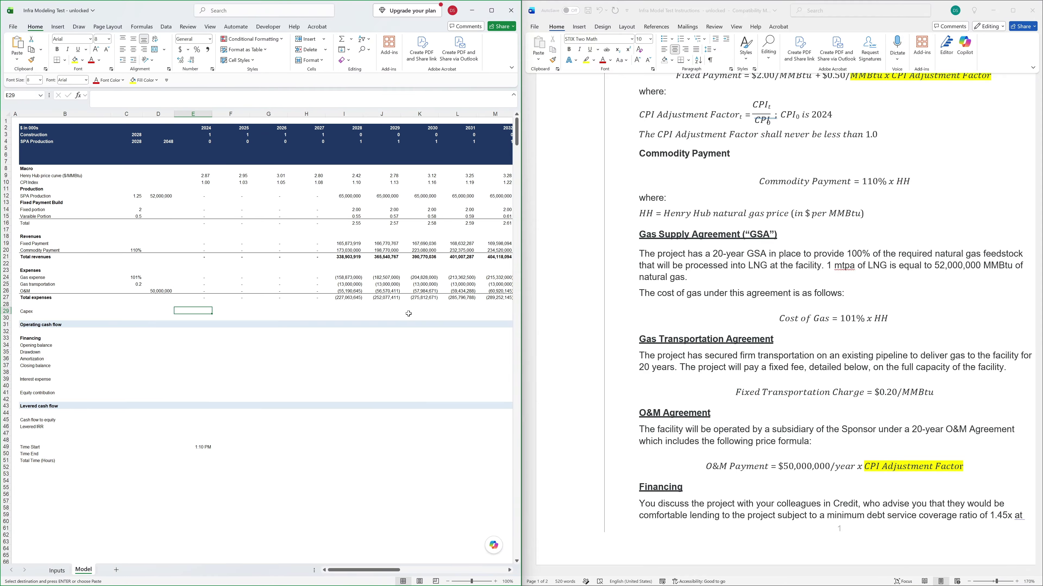
Copy the CPI Index SUMIF formula into the first-year Capex cell E29.
text(=-Capex)
key(Return)
key(Up)
key(Up)
key(Up)
key(Up)
key(Up)
key(Up)
key(Up)
key(Up)
key(Up)
key(Up)
key(Up)
key(Up)
key(ctrl+z)
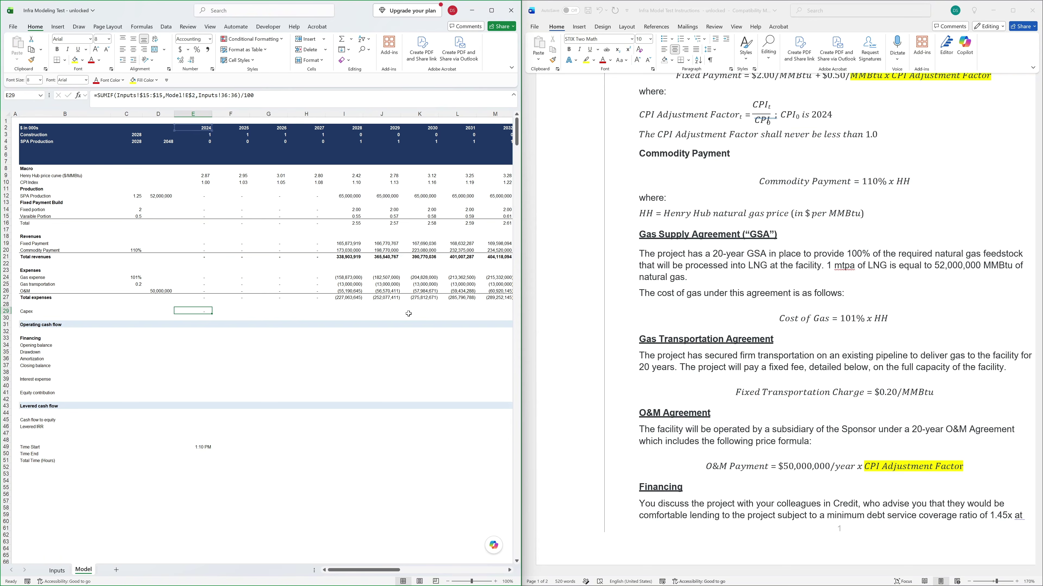
Adapt the Capex SUMIF to the construction capex on the Inputs sheet, convert it from thousands to dollars, and fill it across all years.
key(ctrl+Page_Up)
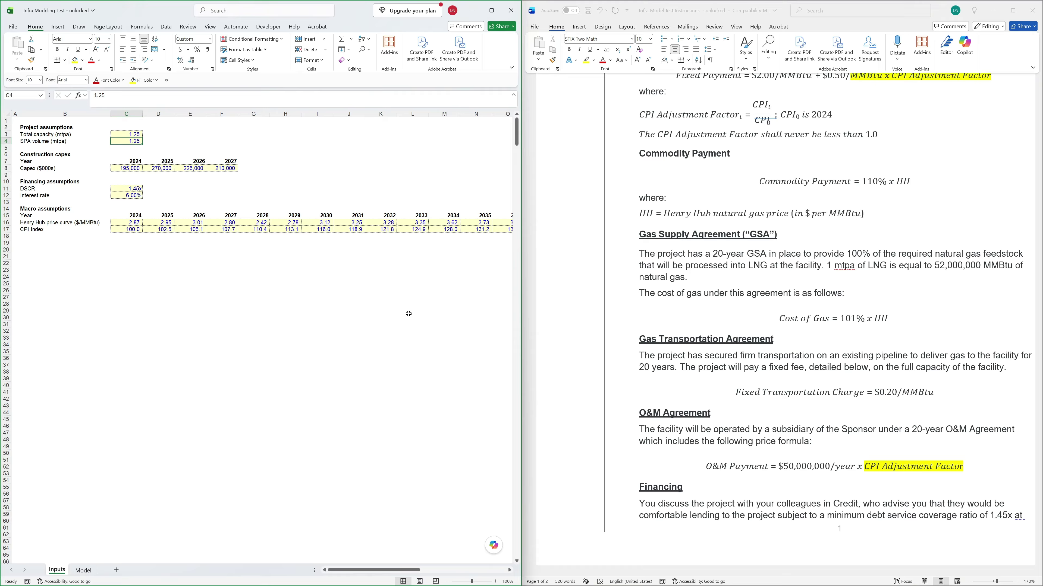
key(ctrl+Page_Down)
key(F2)
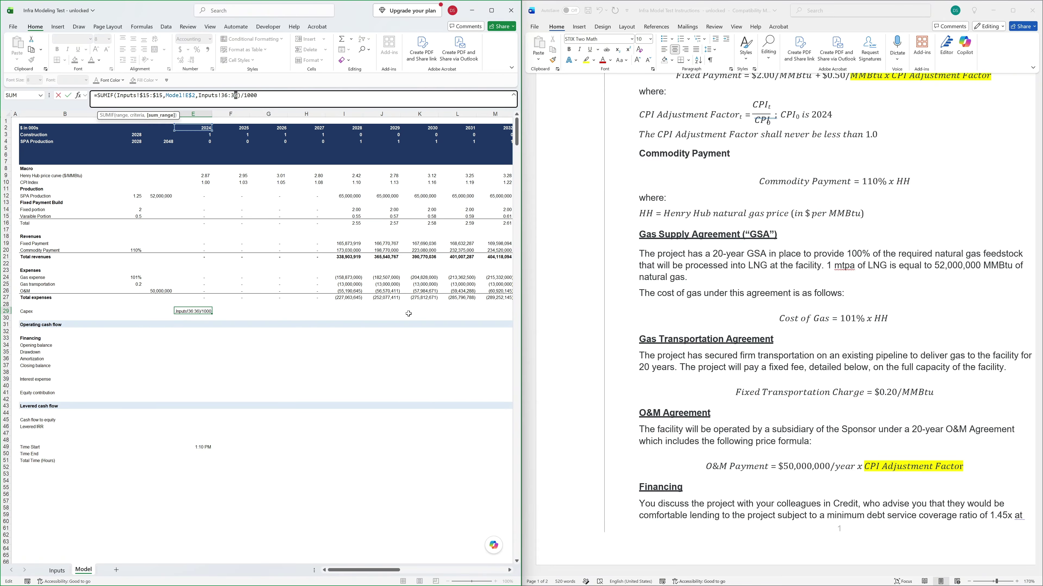
key(Return)
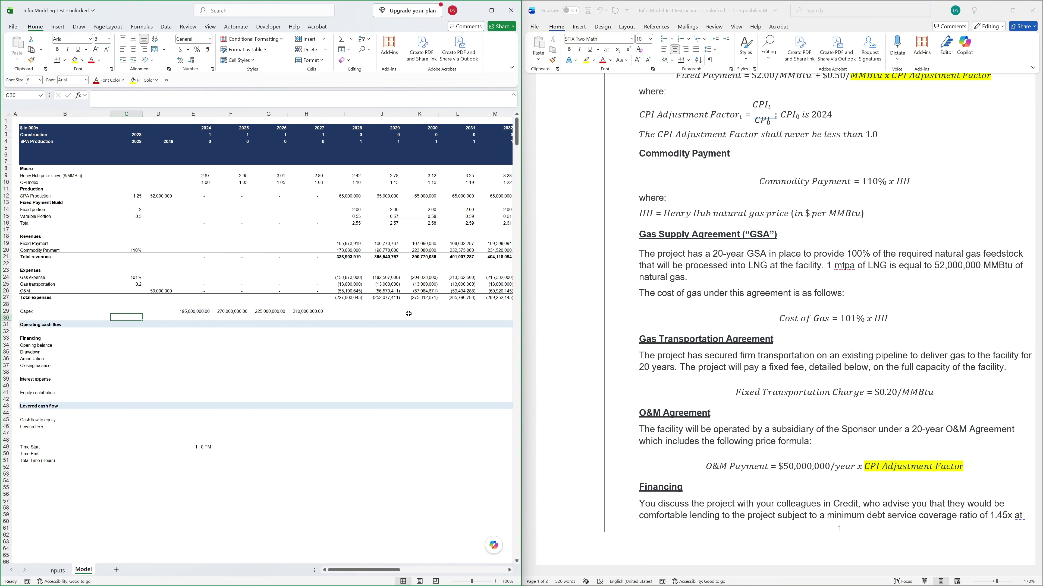
Insert three rows above Capex and label B29 as Free Cash Flow.
key(Up)
key(shift+space)
key(ctrl+plus)
key(ctrl+plus)
key(ctrl+plus)
key(Left)
text(Free Cash DF)
key(BackSpace)
text(Flow)
Calculate Free Cash Flow in E29 as =E21+E27, total revenues plus total expenses, and fill it across all years.
key(Tab)
key(Tab)
key(Tab)
text(=)
key(Up)
key(Up)
key(Up)
key(Up)
key(Up)
key(Up)
key(Up)
key(Up)
text(+)
key(Up)
key(Up)
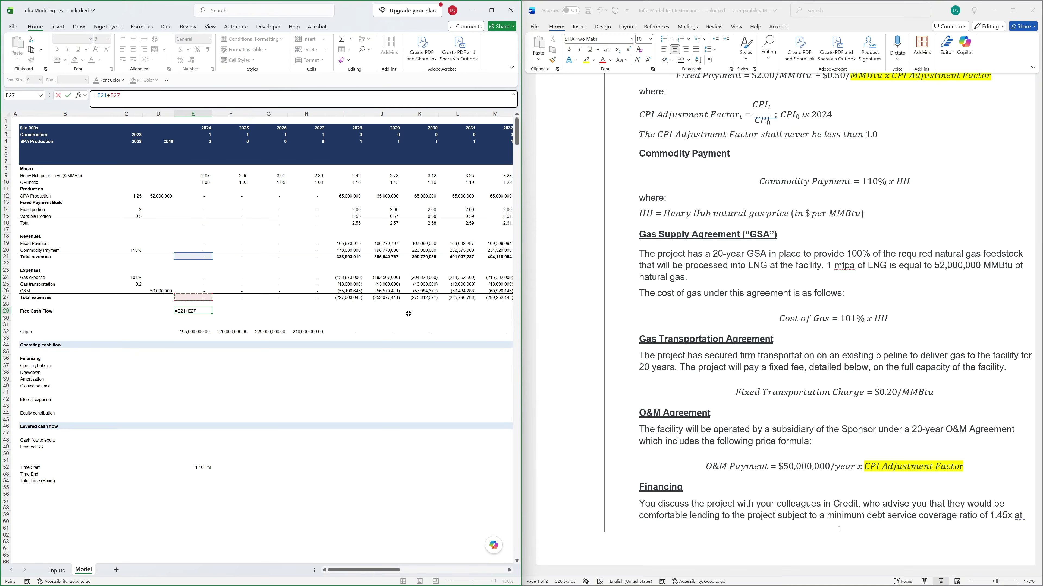
key(Return)
key(Up)
key(ctrl+shift+Right)
key(ctrl+r)
Label B30, the row below Free Cash Flow, as Constrained Cash Dlows.
key(ctrl+Left)
key(Right)
key(Down)
key(Down)
key(Left)
key(Left)
key(Right)
key(Up)
text(Con)
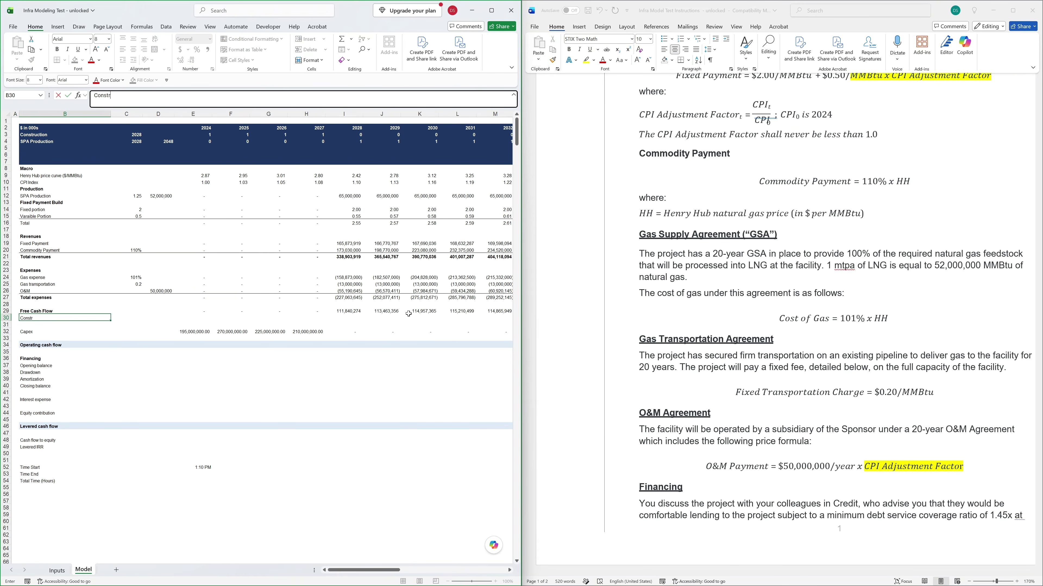
text(strained Cash Dlows)
Link C30 to the DSCR assumption on the Inputs sheet.
key(Tab)
text(=)
key(ctrl+Page_Up)
key(Up)
key(ctrl+Down)
key(ctrl+Down)
key(ctrl+Down)
key(ctrl+Down)
key(Return)
key(Up)
key(Right)
key(Right)
key(Right)
text(=)
key(Up)
text(/)
key(Left)
key(Left)
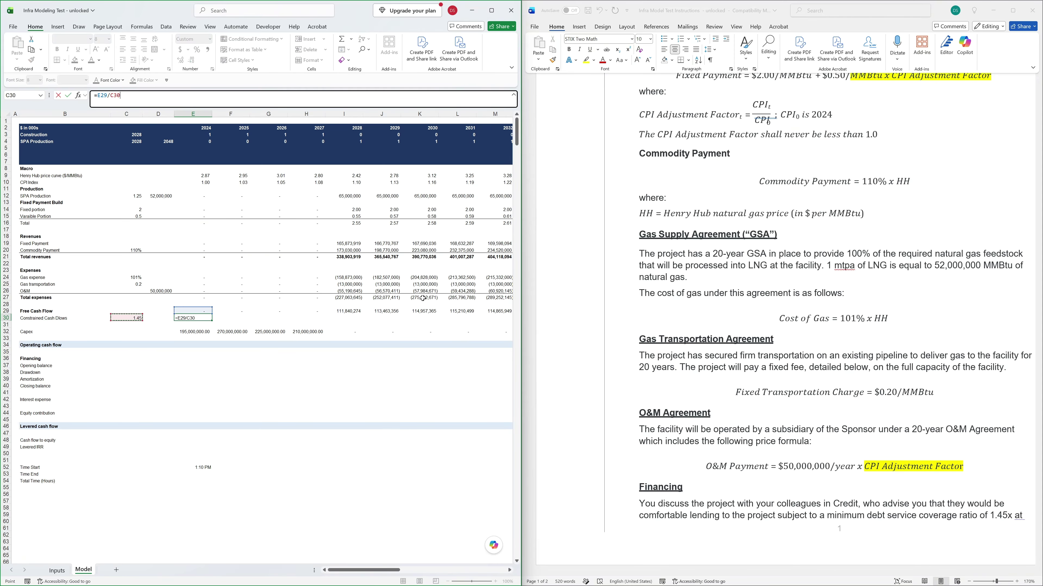
key(F4)
key(F4)
key(Escape)
Label B5 as Sizing Period, set its start year in C5 to 2030 and copy the end-year formula from D4 into D5.
key(Up)
key(Up)
key(Up)
key(Up)
key(Up)
key(Up)
key(Up)
key(Up)
key(Up)
key(Up)
key(Up)
key(Up)
key(Up)
key(Up)
key(Up)
key(Up)
key(Up)
key(Up)
key(Up)
key(Up)
key(Left)
key(Left)
key(Left)
key(Down)
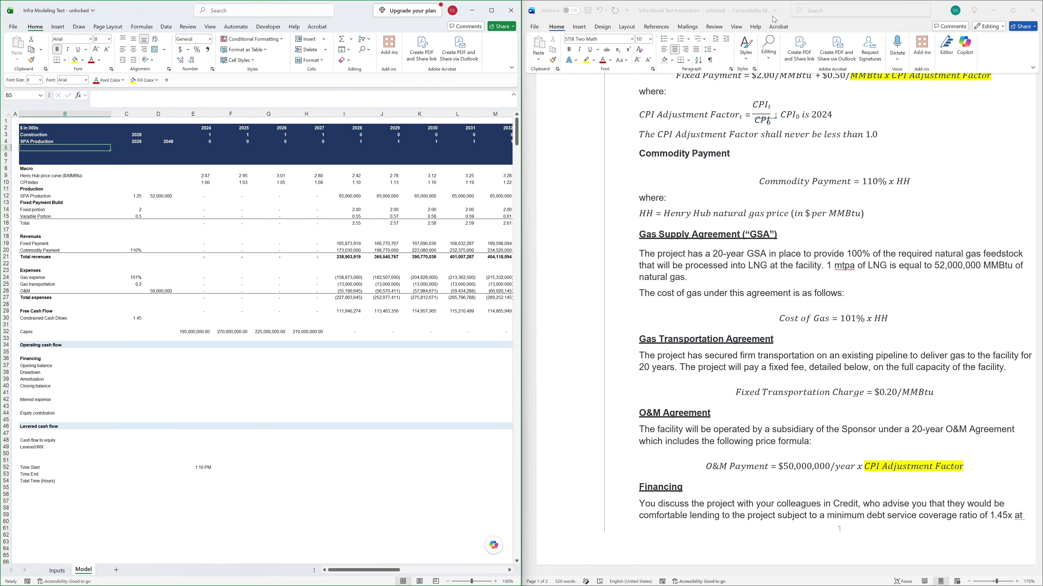
scroll(777, 192, down, 10)
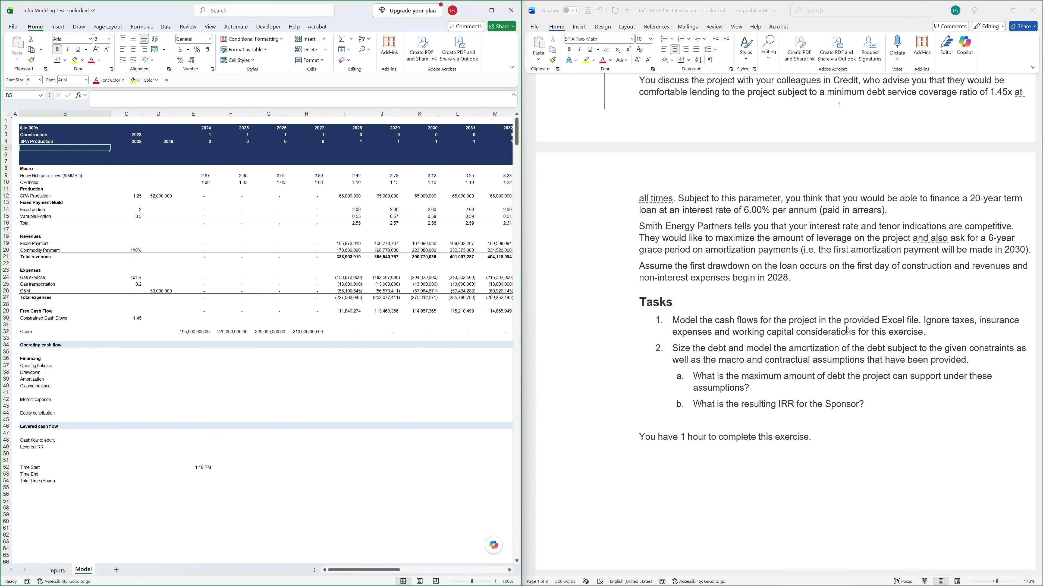
scroll(756, 290, up, 2)
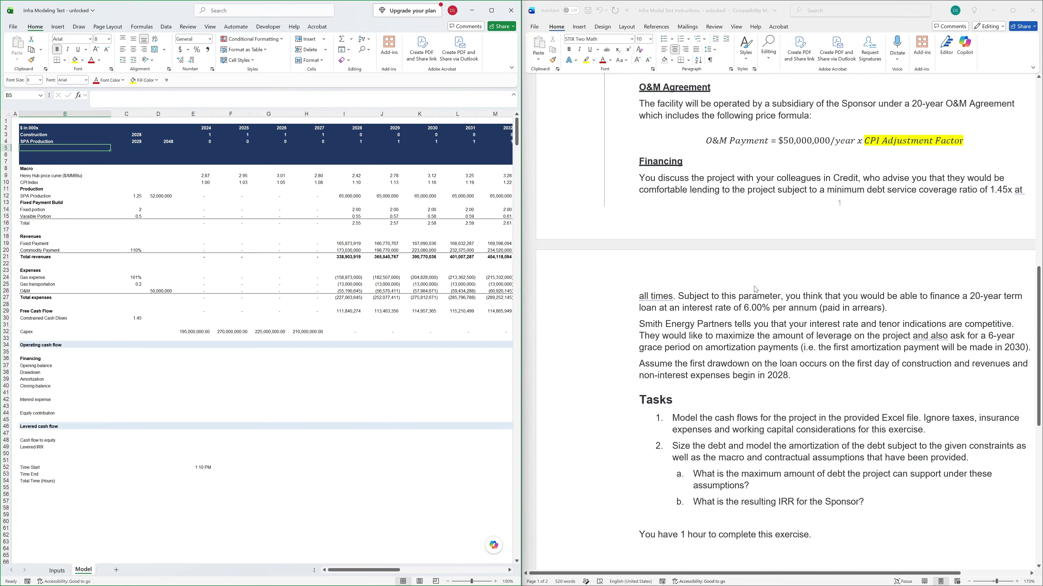
text(Sizing Period)
key(Right)
text(2030)
key(Right)
key(Up)
key(shift+Down)
key(ctrl+d)
key(Right)
Anchor row 2 in the SPA Production flag formula in E4, then copy it down to the Sizing Period row and across all years.
key(Right)
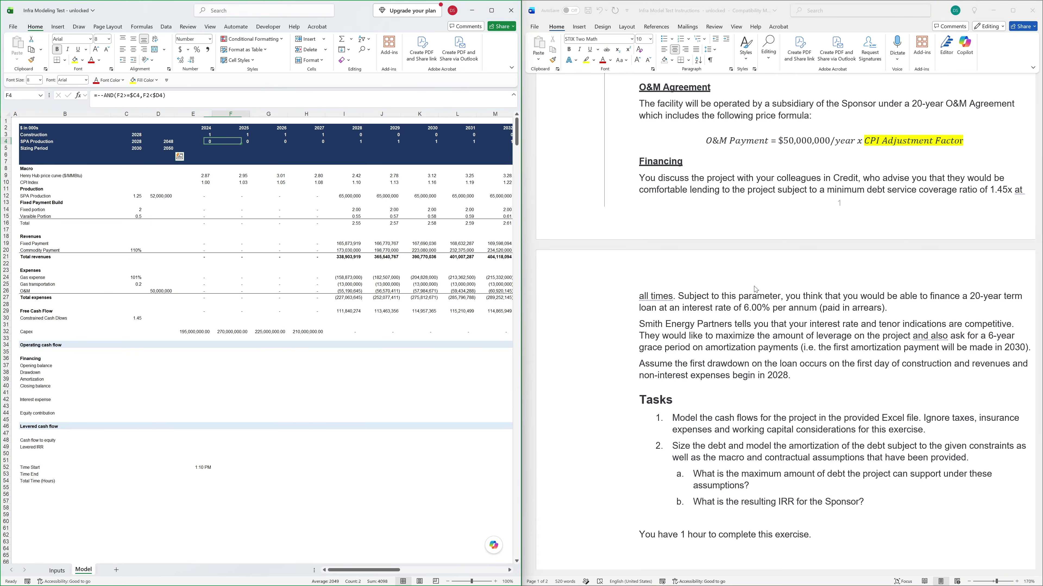
key(Left)
key(F2)
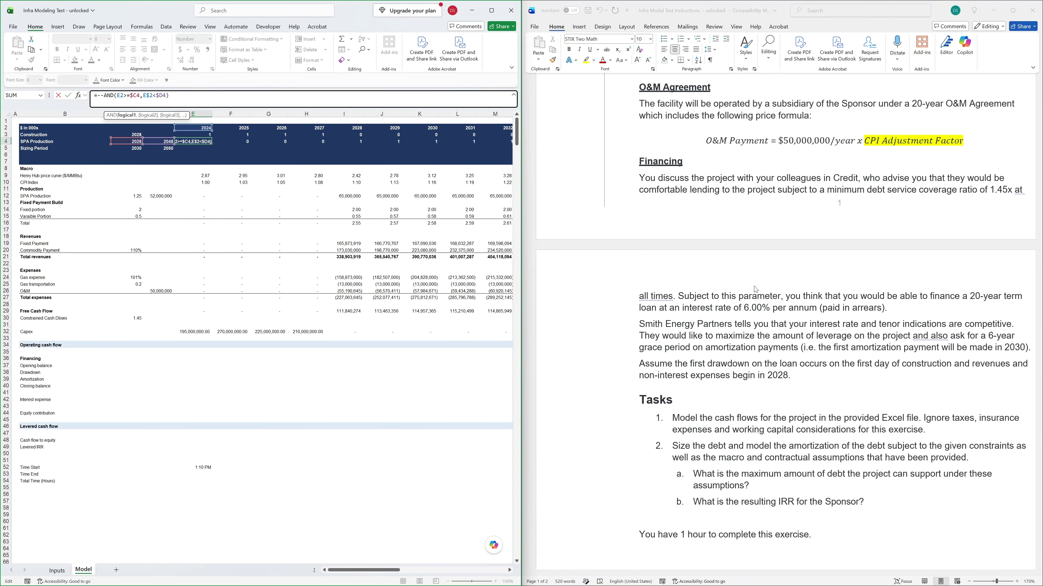
key(Left)
key(Left)
key(F4)
key(F4)
key(Return)
key(Up)
key(shift+Down)
key(ctrl+d)
key(ctrl+shift+Right)
key(ctrl+r)
key(Down)
key(Right)
key(Right)
key(Right)
key(Right)
key(Right)
key(Right)
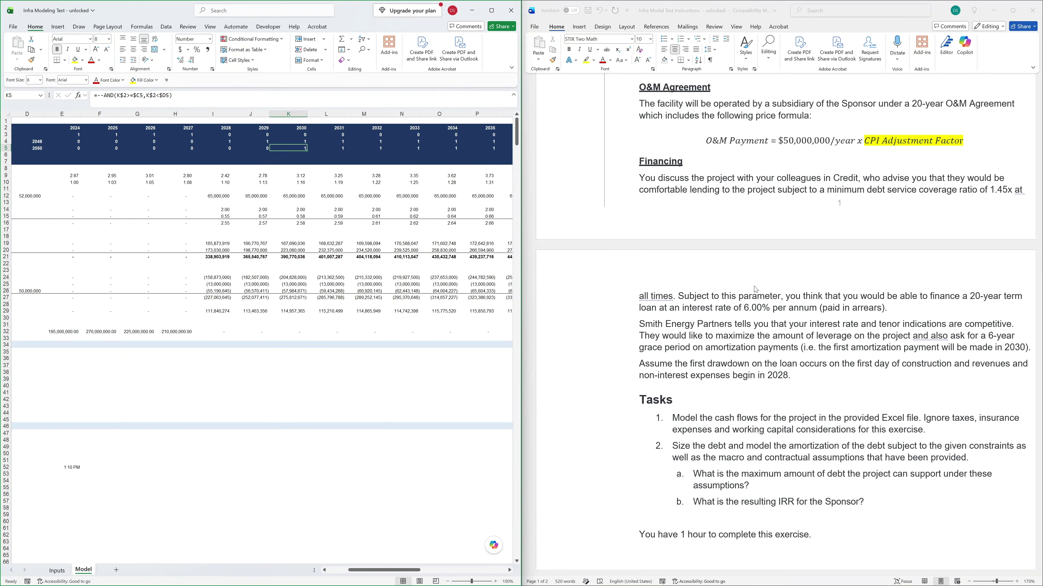
Insert a row above Sizing Period and label B5 as Initial Sizing Period.
key(ctrl+Left)
key(shift+space)
key(ctrl+shift+equal)
text(Initi)
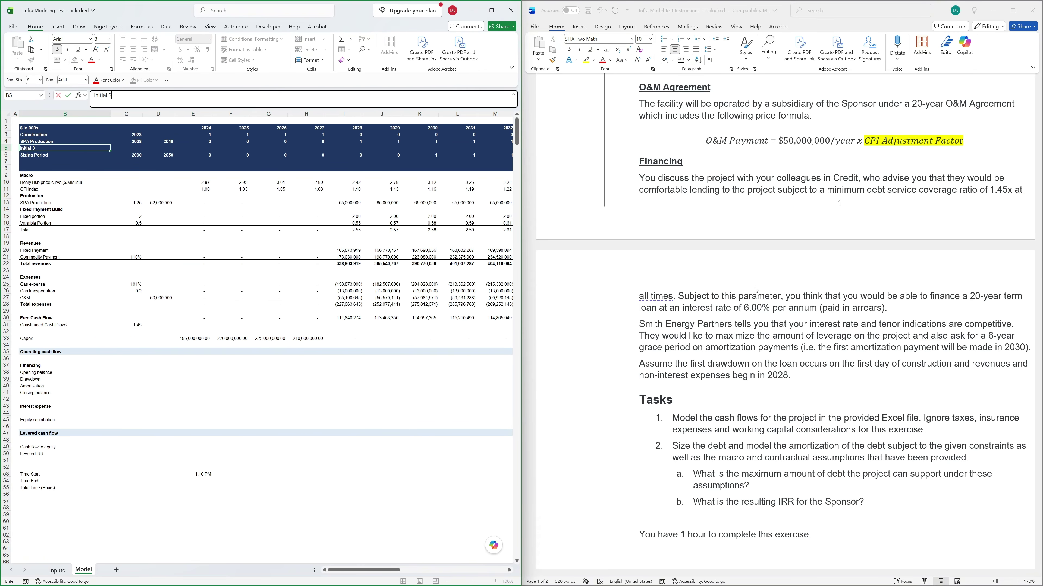
key(Right)
key(Right)
key(Right)
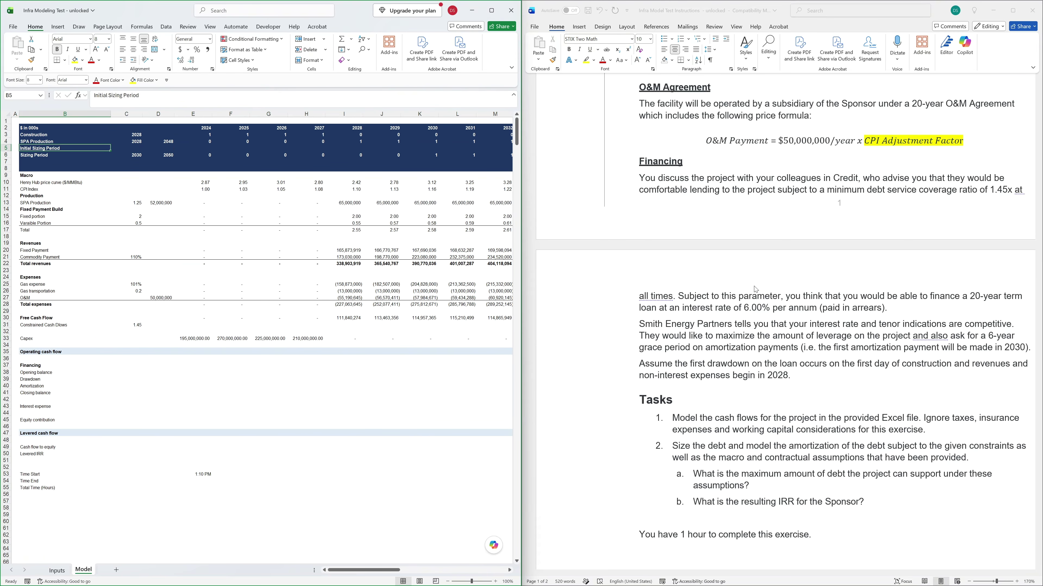
Enter the Initial Sizing Period flag in E5 as =--AND(E6=0,F6=1) and fill it across all years.
text(=--)
key(Down)
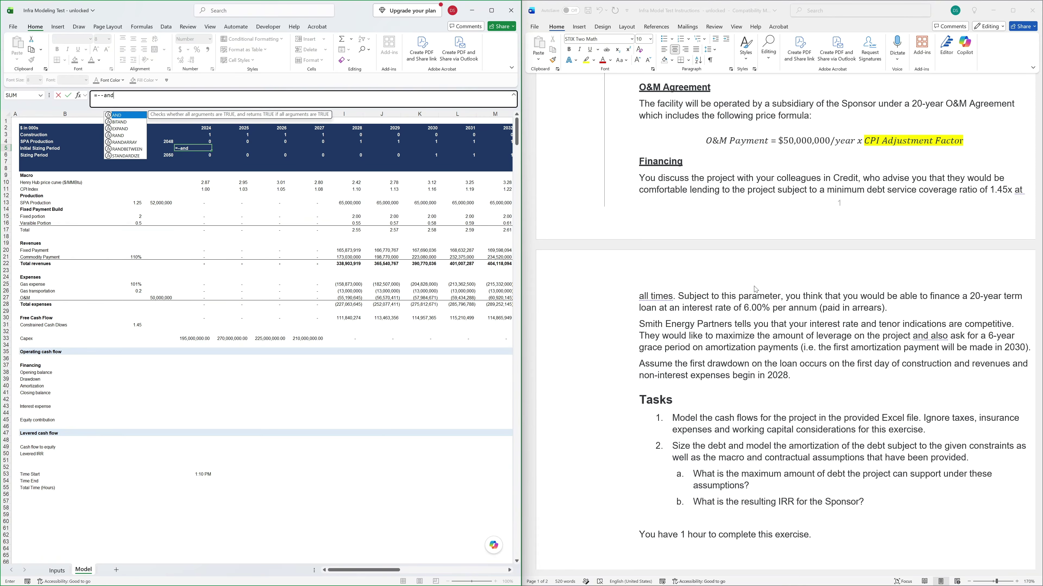
key(Return)
key(Up)
key(shift+Down)
key(ctrl+shift+Right)
key(shift+Up)
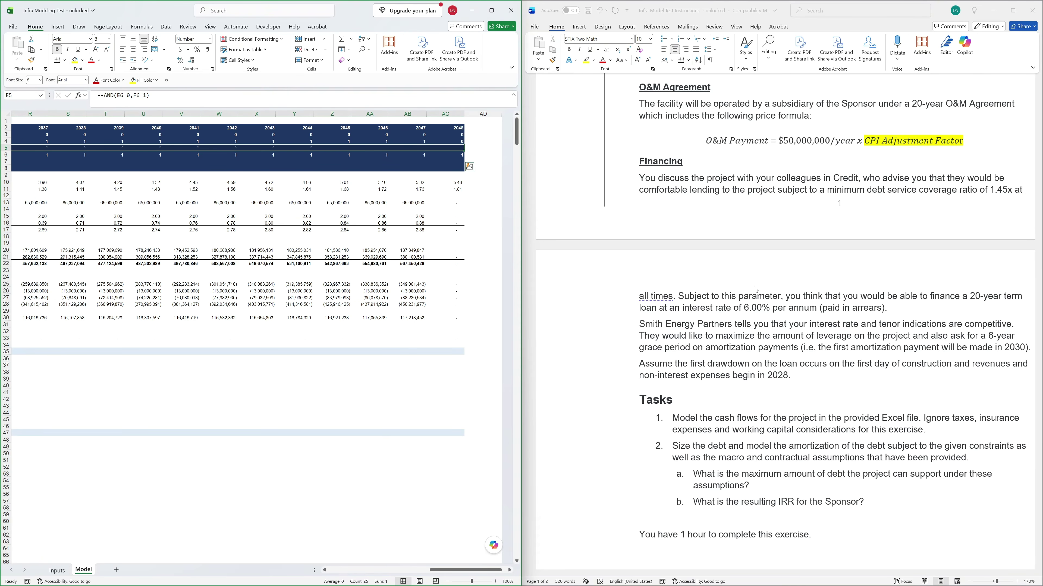
key(ctrl+r)
Check the Initial Sizing Period flags across the timeline.
key(ctrl+Left)
key(Left)
key(Right)
key(Right)
key(Right)
key(Right)
key(Right)
key(Right)
key(Right)
key(Right)
key(Right)
key(Right)
key(ctrl+Left)
Calculate Constrained Cash Dlows in E31 as Free Cash Flow divided by $C31 times the Sizing Period flag, and fill it across all years.
key(ctrl+Down)
key(ctrl+Down)
key(ctrl+Down)
key(ctrl+Down)
key(ctrl+Down)
key(ctrl+Down)
key(ctrl+Down)
key(ctrl+Down)
key(ctrl+Down)
key(ctrl+Down)
key(ctrl+Down)
key(Down)
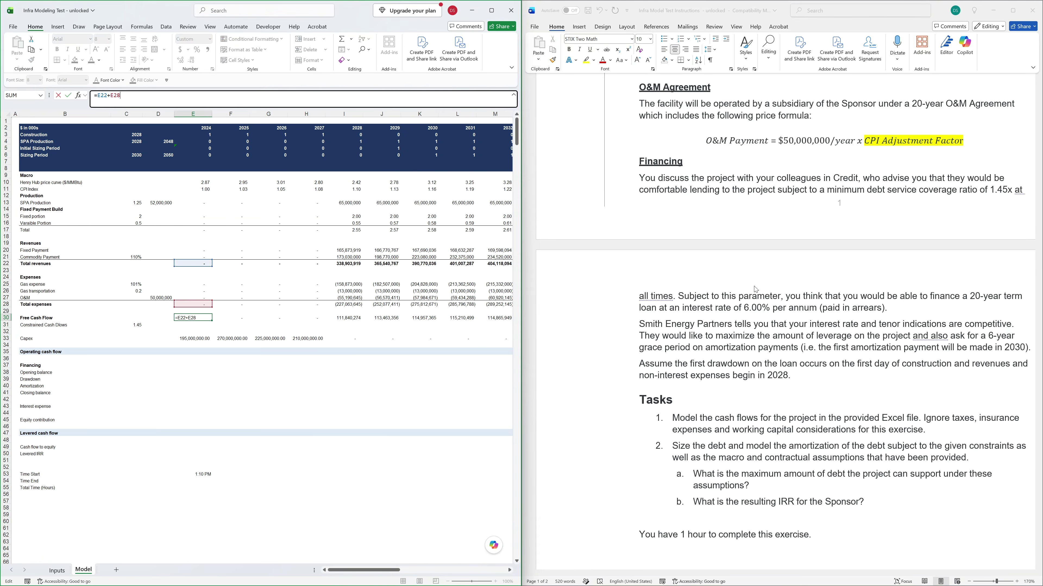
text(=)
key(Up)
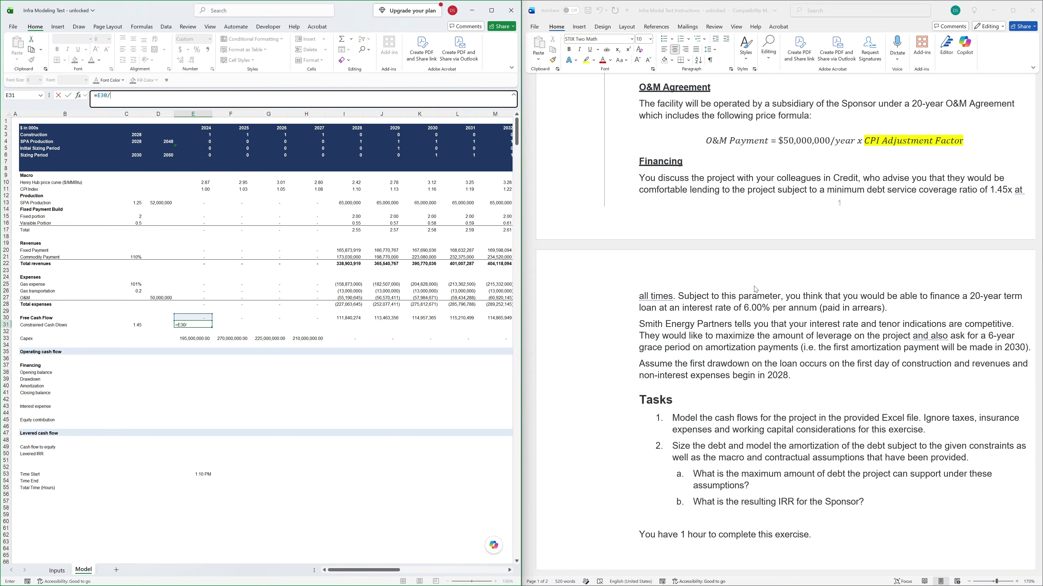
text(/)
key(Left)
key(Left)
key(F4)
key(F4)
key(F4)
text(*)
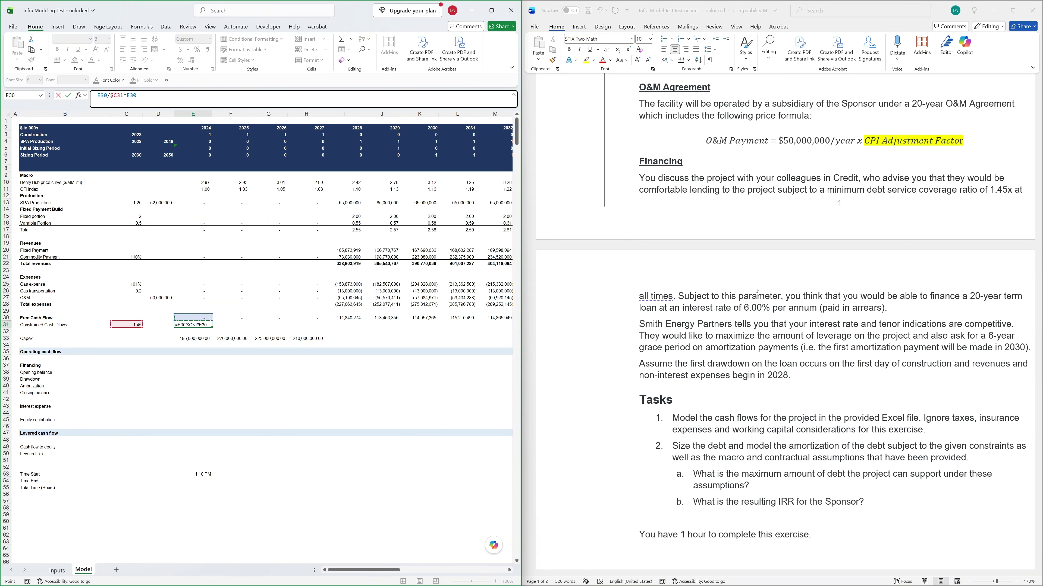
key(Up)
key(Up)
key(Up)
key(Up)
key(Up)
key(Up)
key(Up)
key(Up)
key(Up)
key(Up)
key(Up)
key(Up)
key(Up)
key(Up)
key(Up)
key(Up)
key(Up)
key(Up)
key(Up)
key(Up)
key(ctrl+Return)
key(shift+Right)
key(shift+Right)
key(shift+Right)
key(shift+Right)
key(shift+Right)
key(shift+Right)
key(shift+Right)
key(shift+Right)
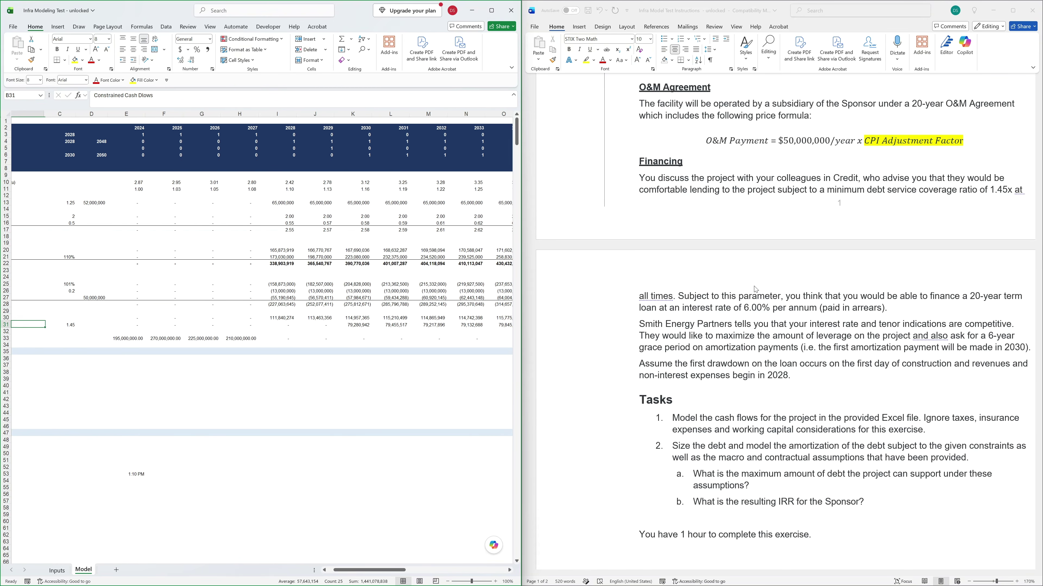
Fill the Constrained Cash Dlows formula in row 31 across the timeline and check its values for the years around 2028 and 2029.
key(ctrl+r)
key(Right)
key(Right)
key(Right)
key(Right)
key(Right)
key(Right)
key(Left)
key(Left)
key(Left)
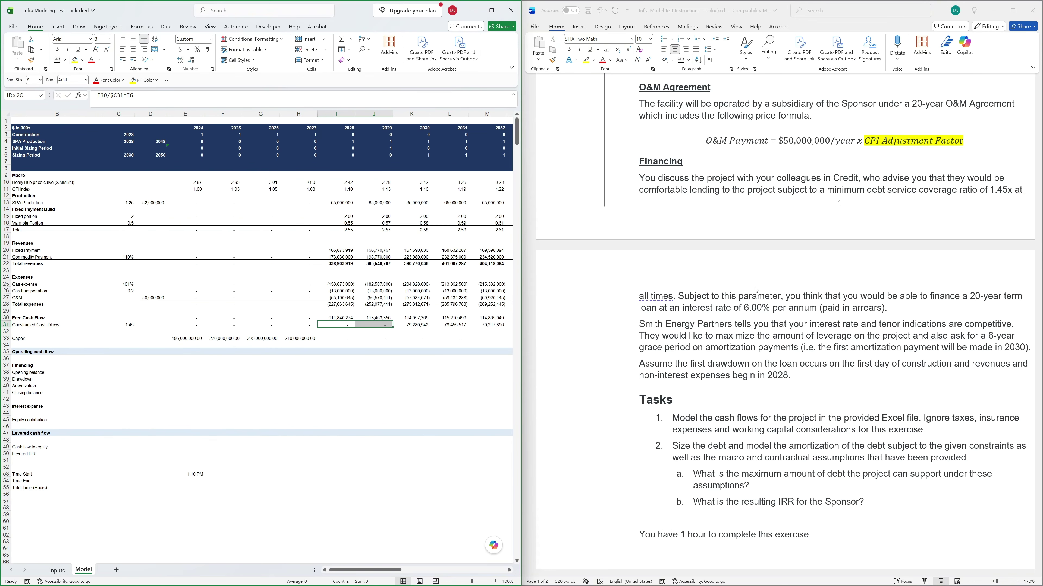
Insert two rows above the Financing section and label B37 as Discount Factor.
key(Down)
key(Down)
key(Left)
key(Down)
key(Down)
key(Down)
key(Down)
key(Left)
key(Left)
key(Left)
key(Left)
key(Left)
key(shift+space)
key(ctrl+plus)
key(ctrl+plus)
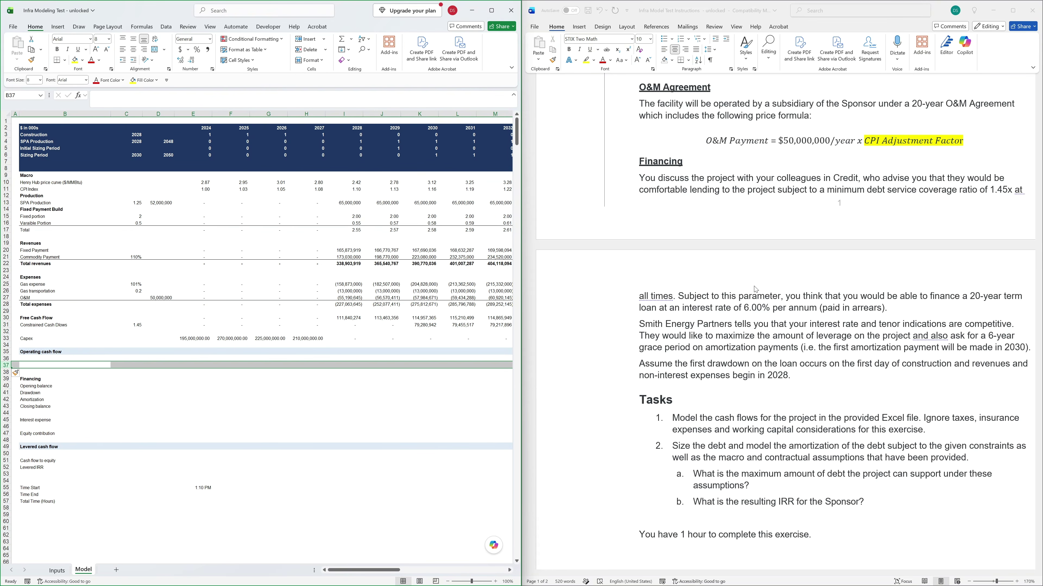
text(Discount Factor)
key(Return)
Build the Discount Factor formula in column E with IF(E5=1,1, and otherwise the prior year's cell divided by one plus the interest rate.
key(Right)
key(Right)
key(Right)
text(=)
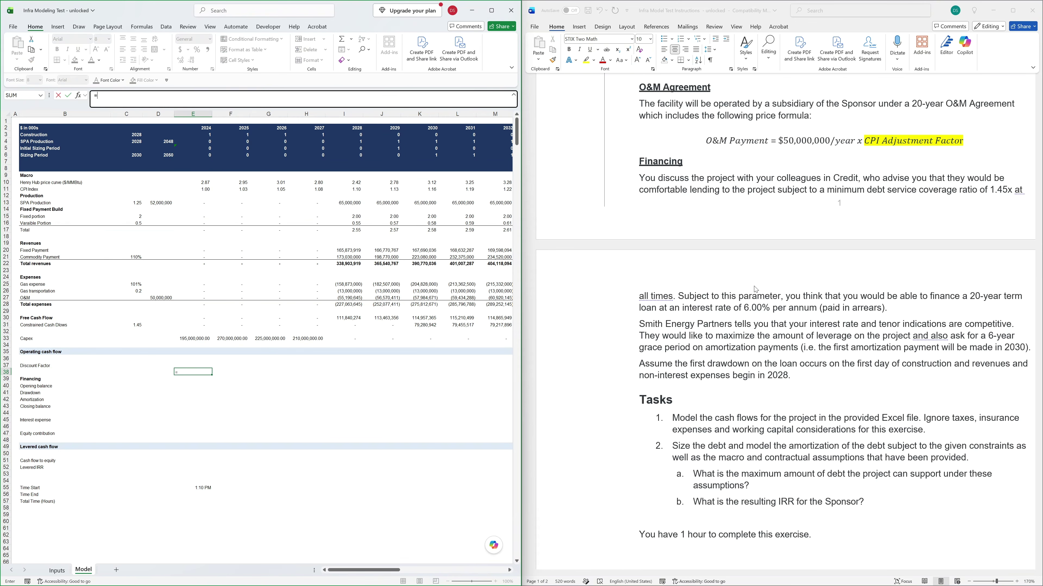
text(IF()
key(Up)
key(Up)
key(Up)
key(Up)
key(Up)
key(Up)
key(Up)
key(Up)
key(Up)
key(Up)
key(Up)
key(Up)
key(Up)
key(Up)
key(Up)
key(Up)
key(Up)
key(Up)
key(Up)
key(Up)
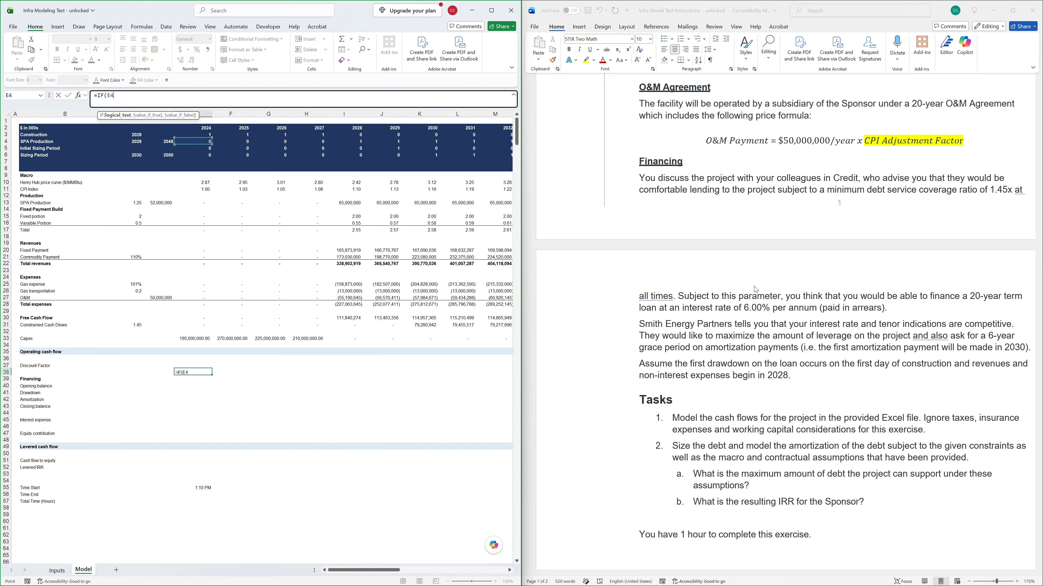
text(=1,1,)
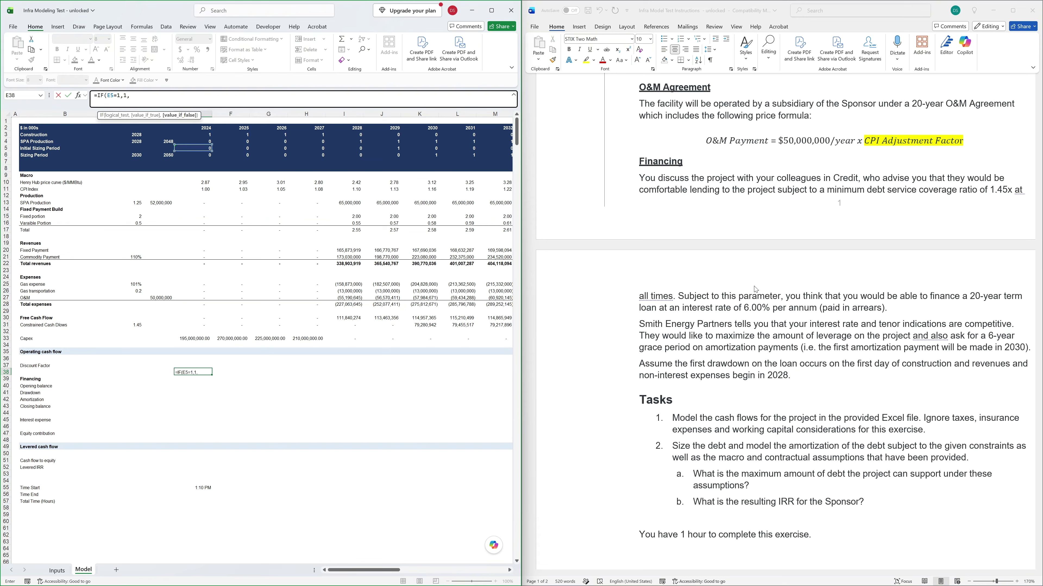
key(Left)
text(/(1+)
Insert an Interest Rate row above Discount Factor, bring in 6.00% from the Inputs sheet, and fill the rate and discount factor across all years.
text(Interest)
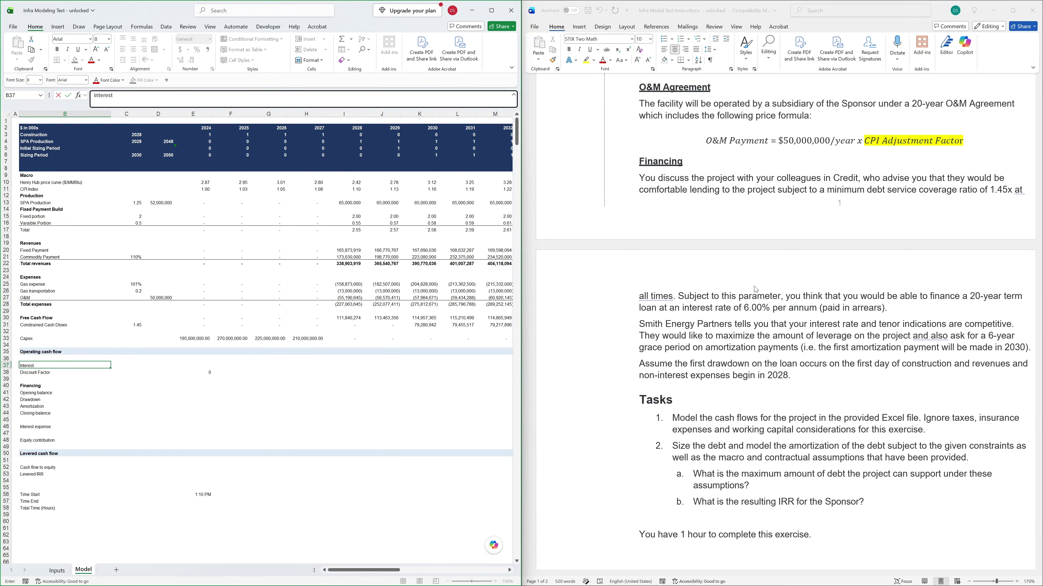
key(Right)
key(ctrl+Page_Up)
key(ctrl+Page_Down)
key(ctrl+Page_Up)
key(ctrl+c)
key(ctrl+Page_Down)
key(Right)
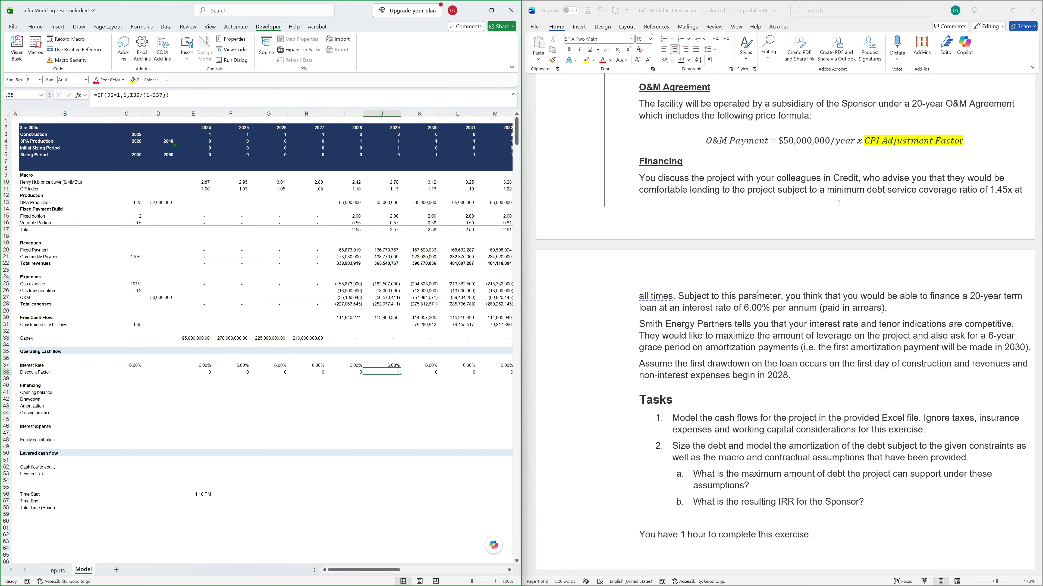
Insert two rows below Discount Factor, label B39 as Debt Size, and calculate the debt size in D39.
key(ctrl+space)
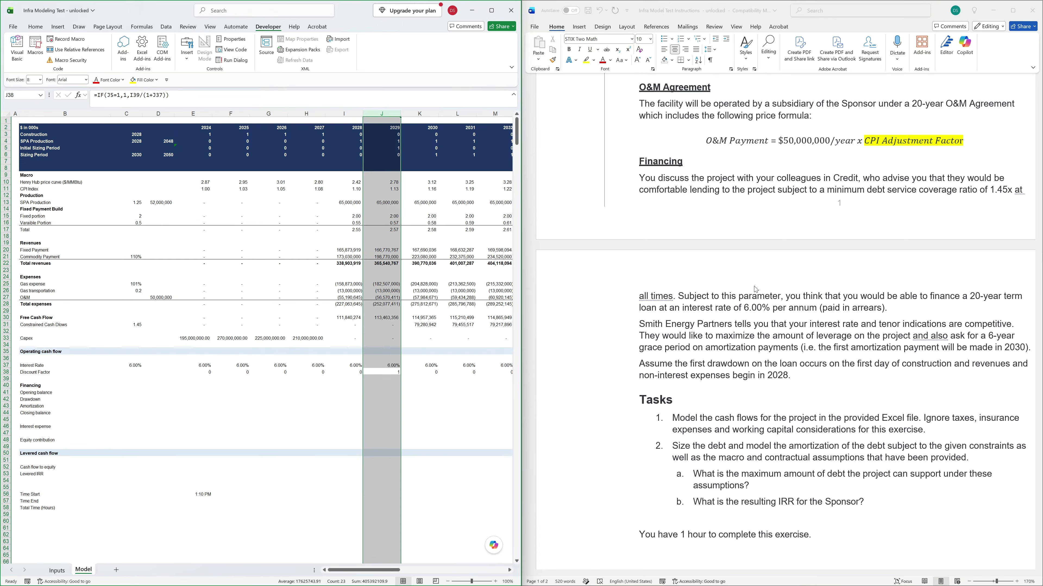
key(Down)
key(shift+space)
key(shift+Down)
key(ctrl+plus)
key(Home)
key(Right)
text(De)
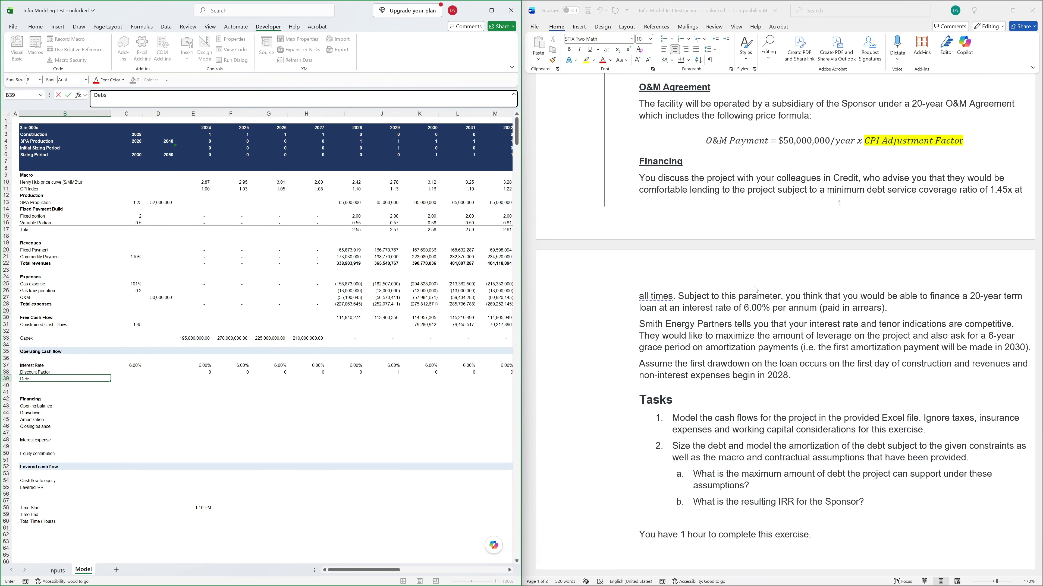
Set Opening balance in E43 to the prior year's Closing balance (=D46) and fill it across all years.
key(shift+space)
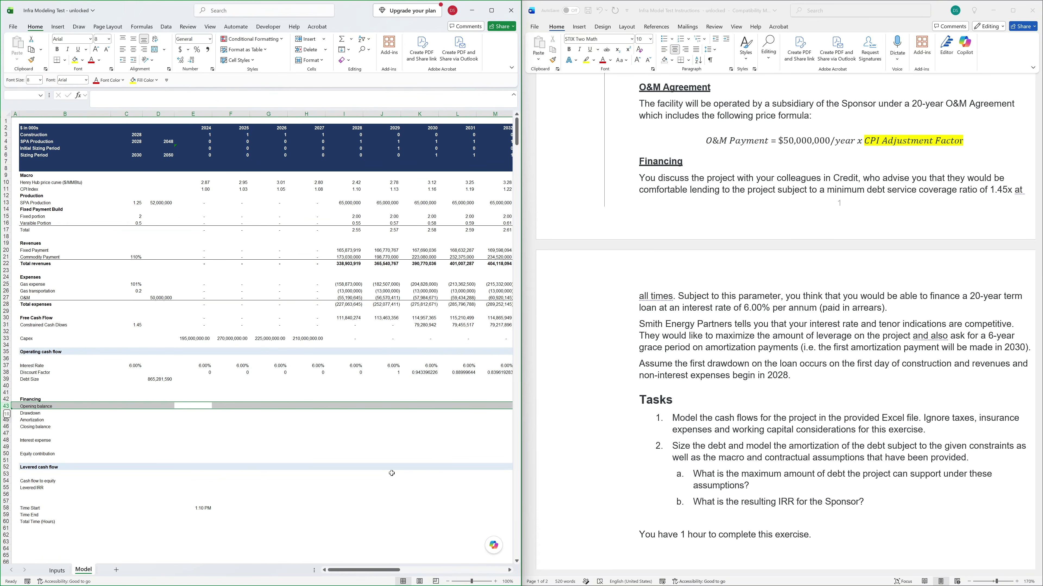
key(Right)
key(Left)
text(=)
key(Left)
key(Down)
key(Down)
key(Down)
key(Return)
Link the Drawdown amount in D44 to the Debt Size with =D39.
key(Down)
key(Left)
text(=D39)
key(Return)
key(Right)
Insert a Financial Close row above Construction, enter 2024 in C3, and add its yearly flags across the timeline.
key(Up)
key(Up)
key(Up)
key(Up)
key(Up)
key(Up)
key(Up)
key(Up)
key(Up)
key(Up)
key(Up)
key(Up)
key(Up)
key(Up)
key(Up)
key(Up)
key(Up)
key(Up)
key(Up)
key(Up)
key(Up)
key(Up)
key(Up)
key(Up)
key(Up)
key(Up)
key(Up)
key(Up)
key(Up)
key(Up)
key(Up)
key(Up)
key(Up)
key(Up)
key(Up)
key(Up)
key(Up)
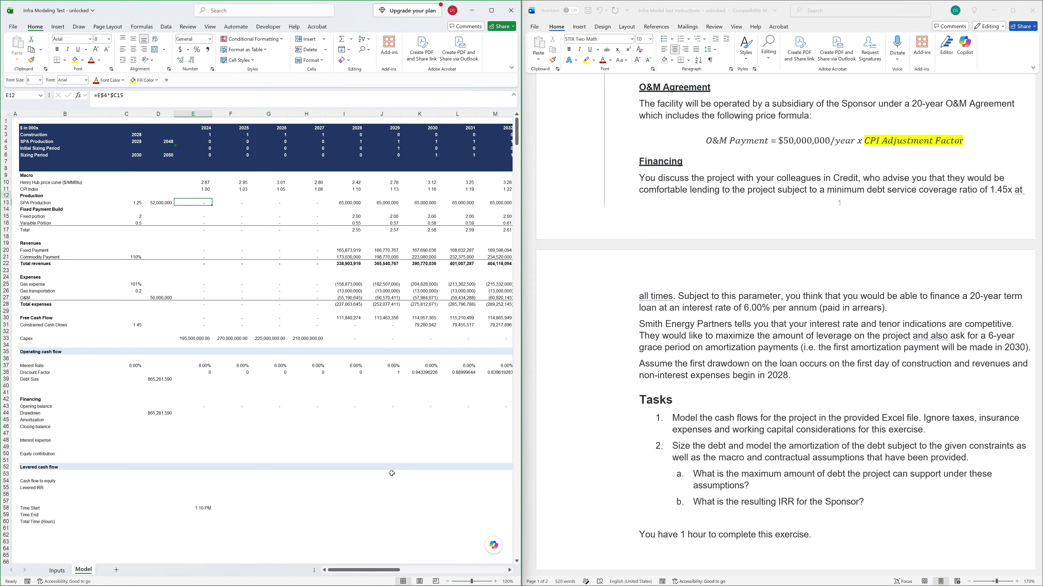
key(shift+space)
key(ctrl+z)
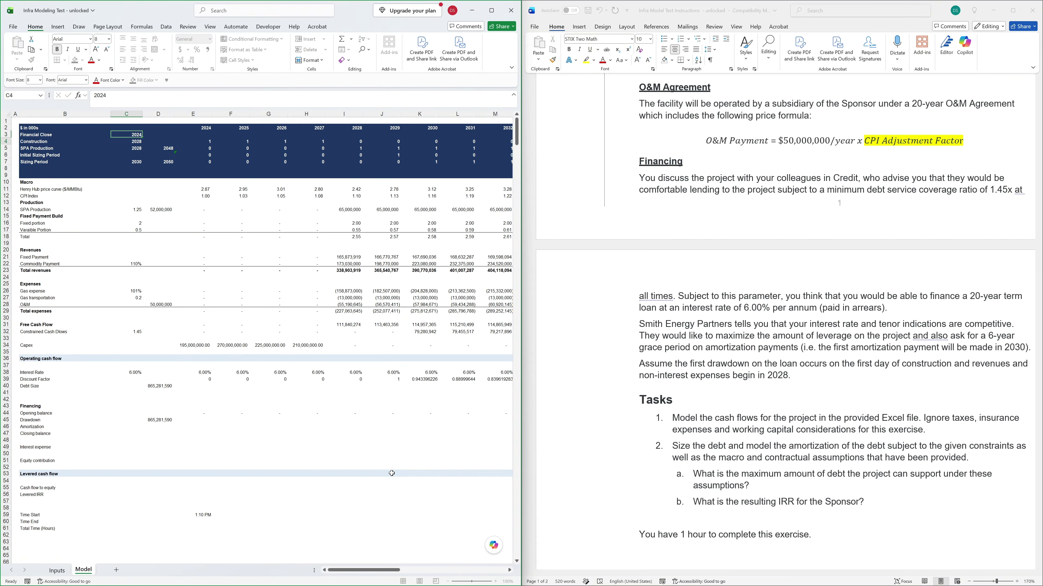
Calculate Drawdown in E45 as $D45 times the Financial Close flag and fill it across all years.
text(=)
key(Left)
text(*)
key(Up)
key(Up)
key(Up)
key(Up)
key(Up)
key(Up)
key(Up)
key(Up)
key(Up)
key(Up)
key(Up)
key(Up)
key(Up)
key(Up)
key(Up)
key(Up)
key(Up)
key(Up)
key(Up)
key(Up)
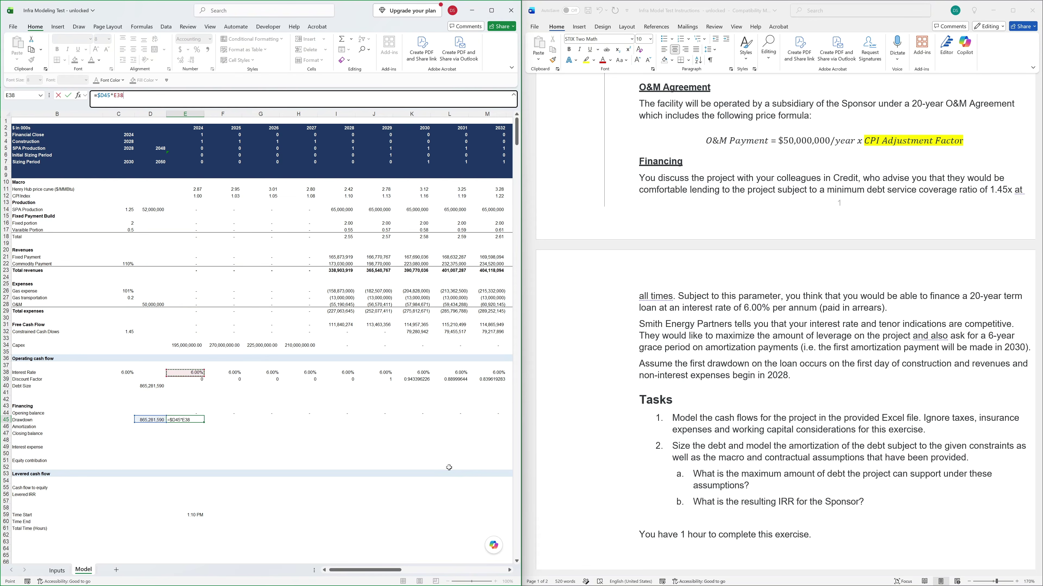
key(Return)
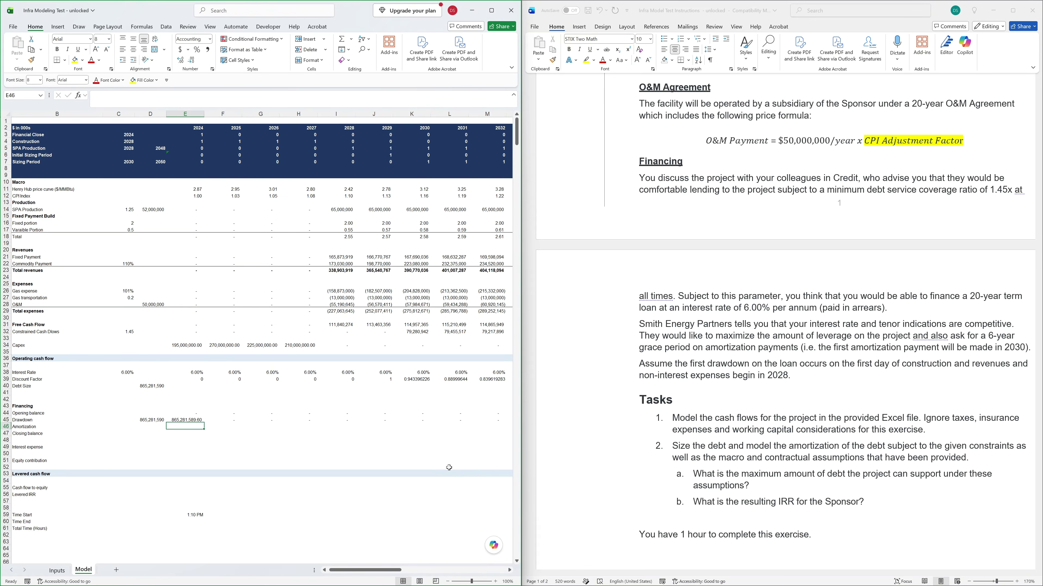
Set Amortization in E46 to =-MAX(MIN(E44+E45,E32+E49)) and fill the Amortization and Closing balance rows across all years.
text(=-max)
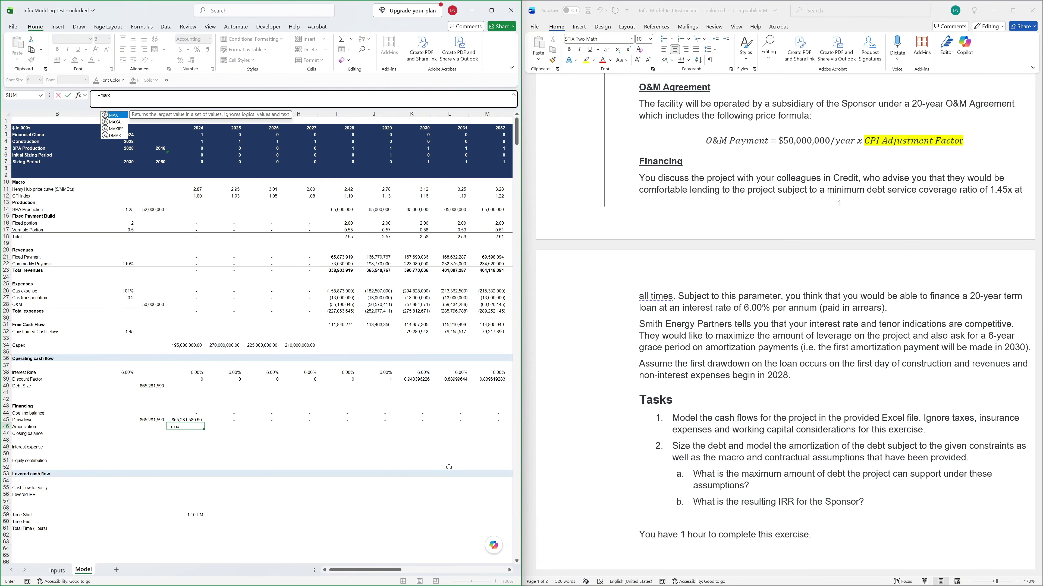
text((min()
key(Up)
key(Up)
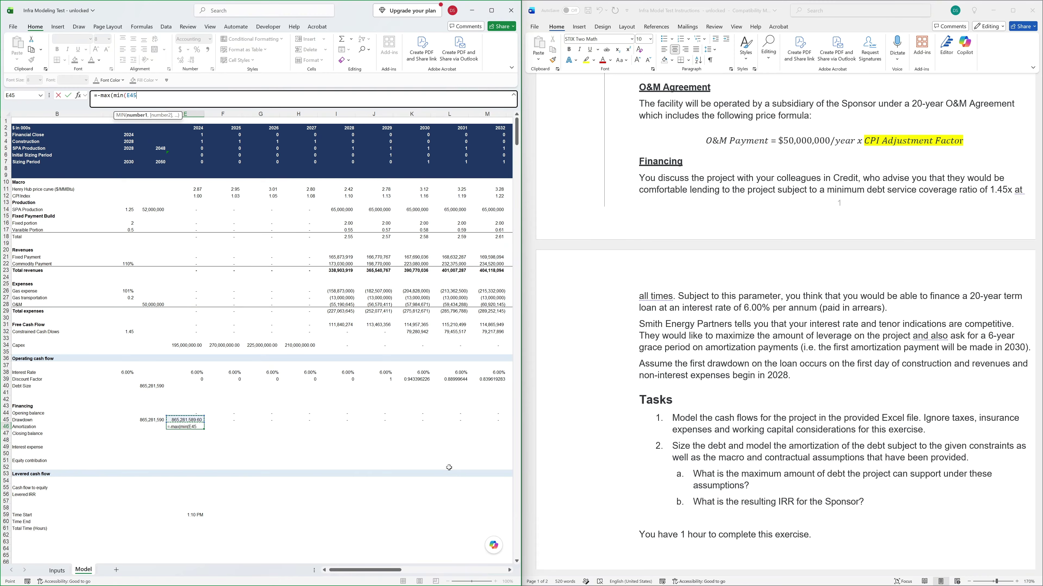
text(+)
key(Up)
text(,)
key(ctrl+Up)
key(ctrl+Up)
key(ctrl+Up)
key(ctrl+Up)
key(ctrl+Up)
key(ctrl+Up)
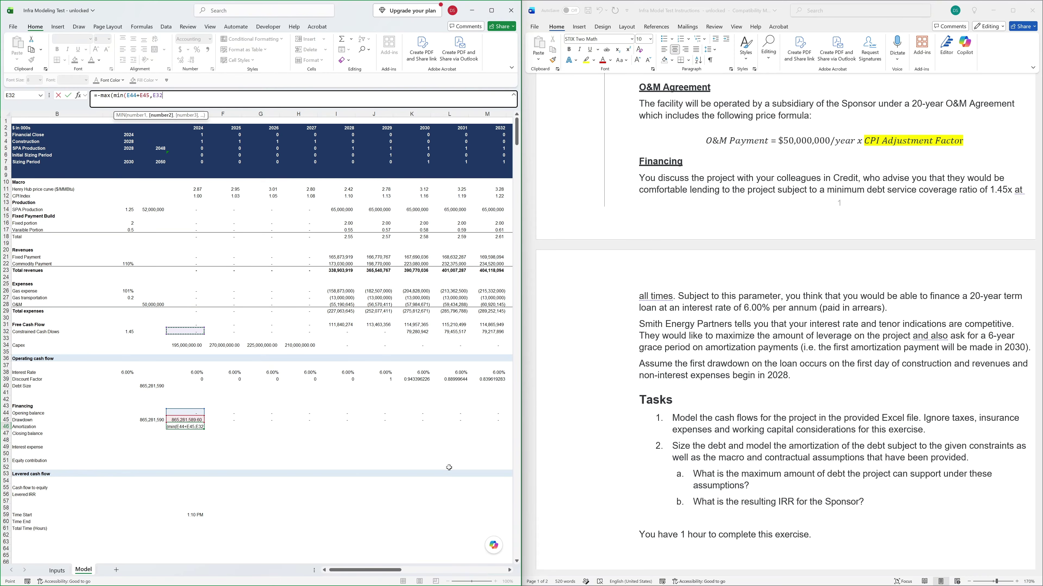
text(+)
key(Down)
key(Down)
key(Down)
key(Return)
key(ctrl+r)
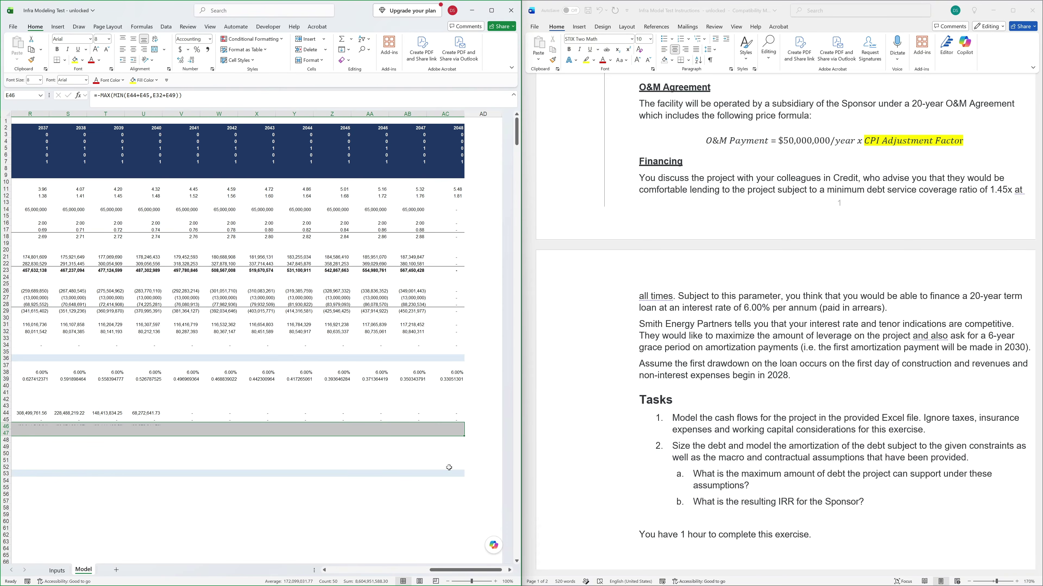
Calculate Interest expense in E49 with =-SUM(E44:E45)*E38.
key(Down)
key(Down)
key(Down)
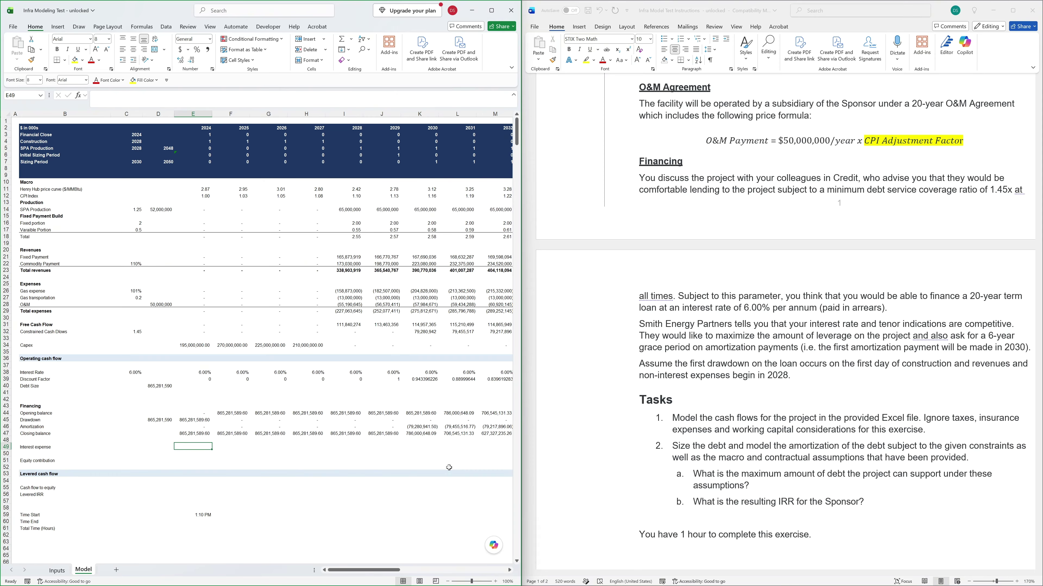
text(-SUM()
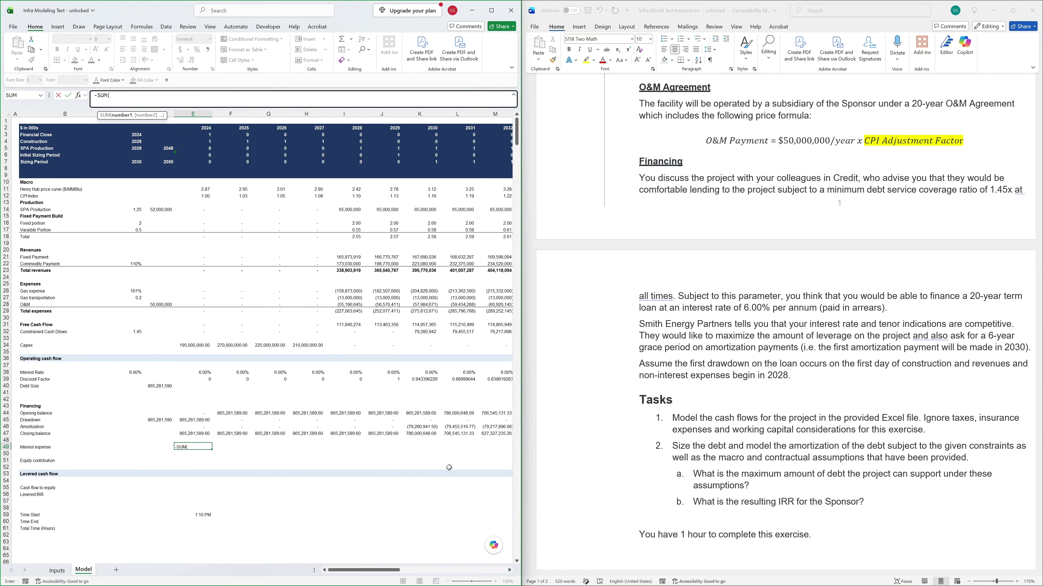
key(Up)
key(Up)
key(Up)
key(Up)
key(Up)
key(shift+Down)
text()*)
key(Up)
key(Up)
key(Up)
key(Up)
key(Up)
key(Up)
key(Up)
key(Up)
key(Up)
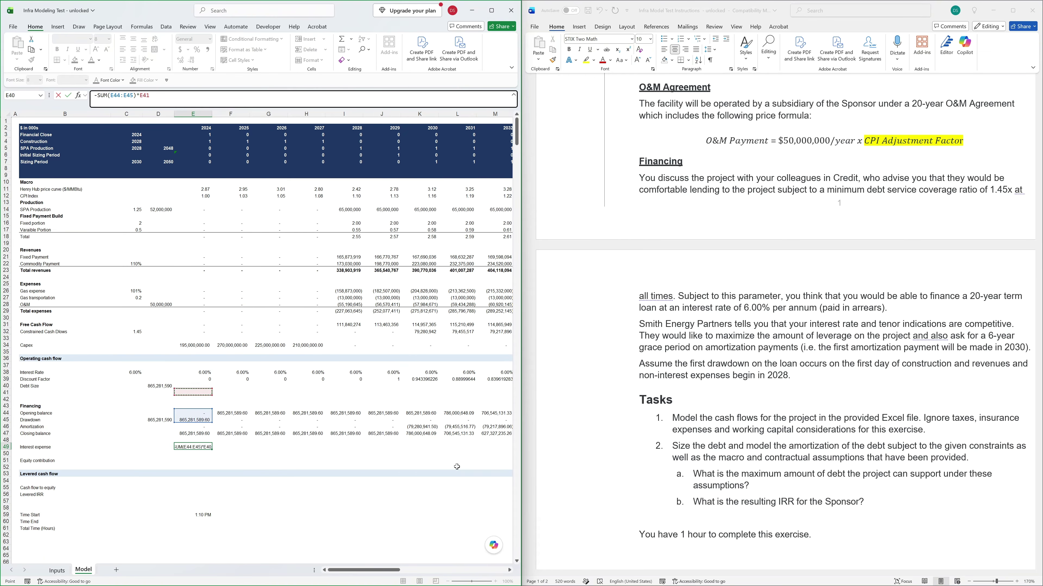
key(Up)
key(Up)
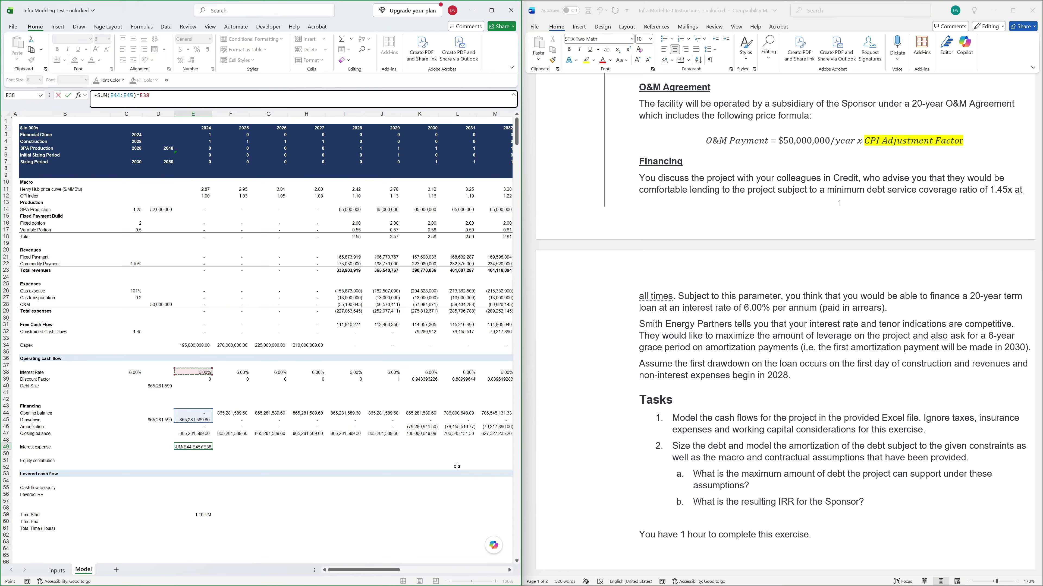
key(Return)
Floor the Amortization formula at zero with =-MAX(MIN(E44+E45,E32+E49),0) and apply it across all years.
key(Up)
key(Up)
key(Up)
key(Up)
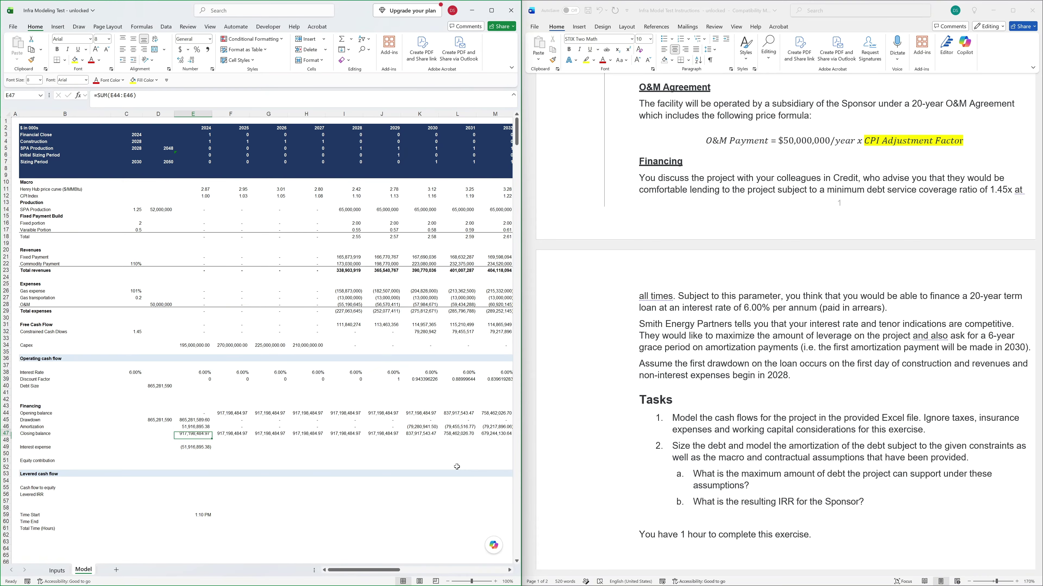
key(F2)
text(*)
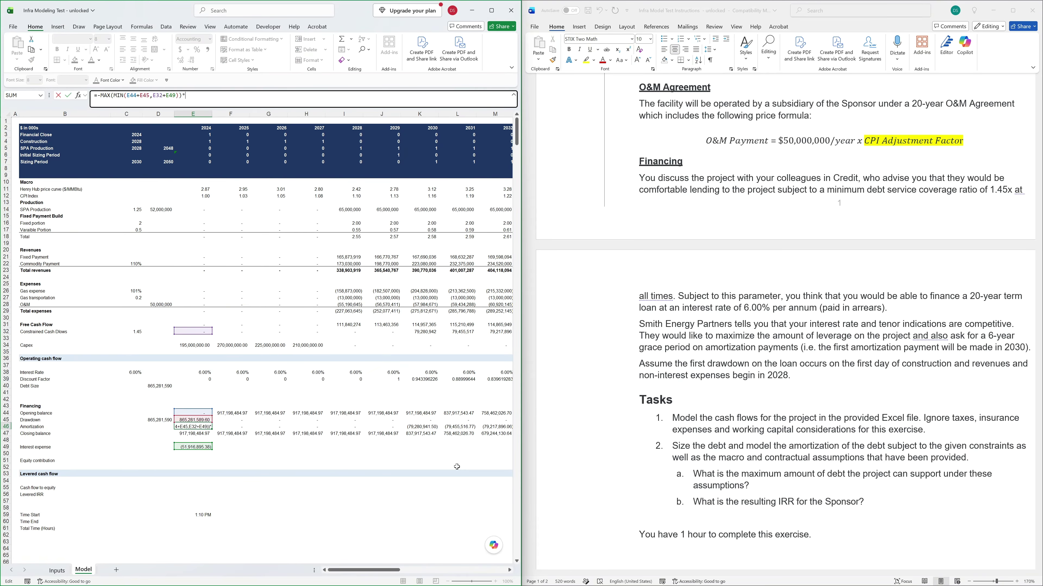
key(Escape)
Fill the Interest expense formula from E49 across all years and check the debt schedule in the 2047 and 2030 columns.
click(198, 452)
key(Up)
key(F2)
key(Escape)
key(ctrl+shift+Right)
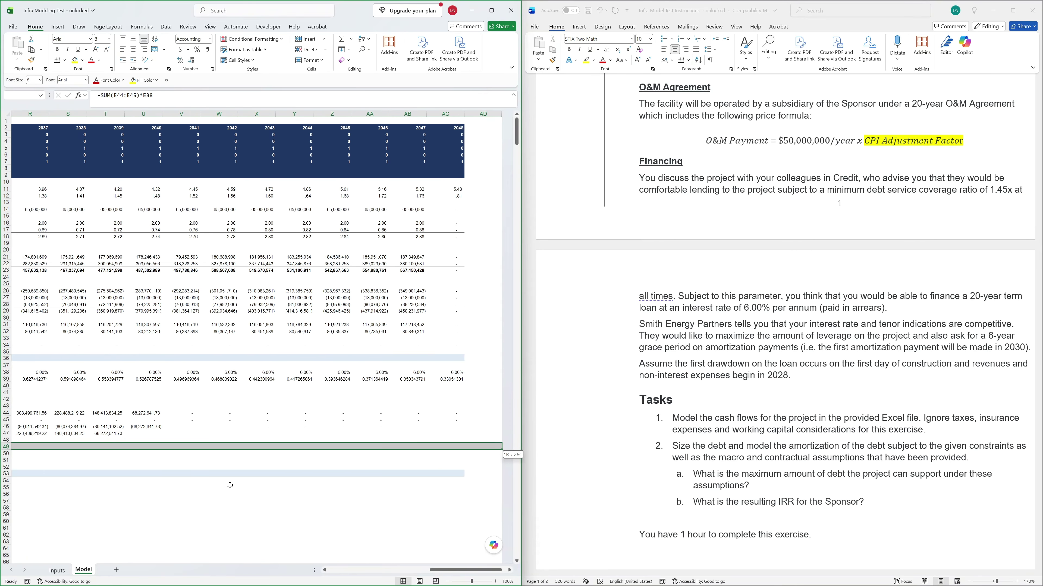
key(ctrl+r)
scroll(289, 388, right, 1)
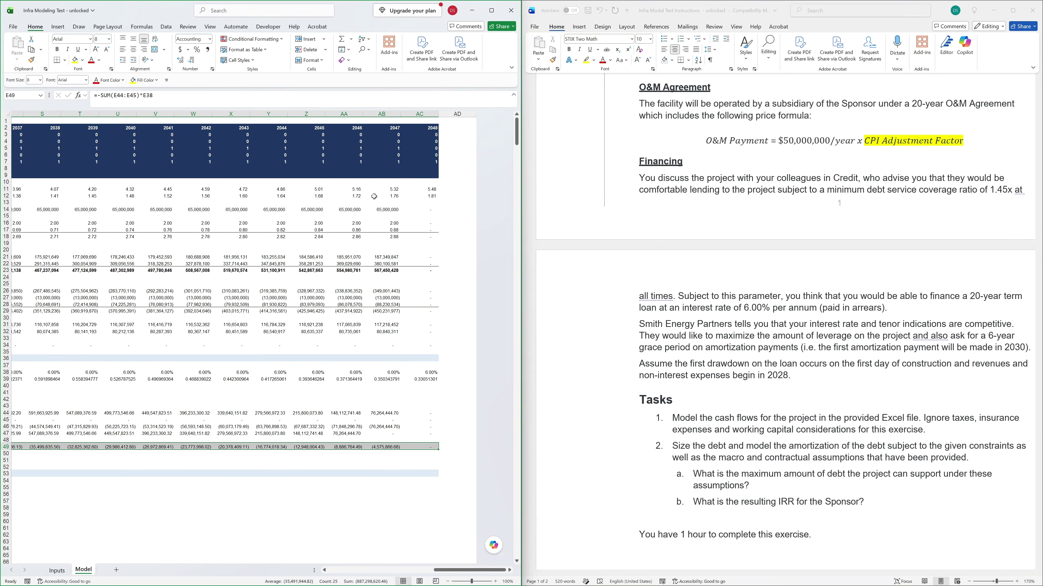
drag(371, 196, 369, 447)
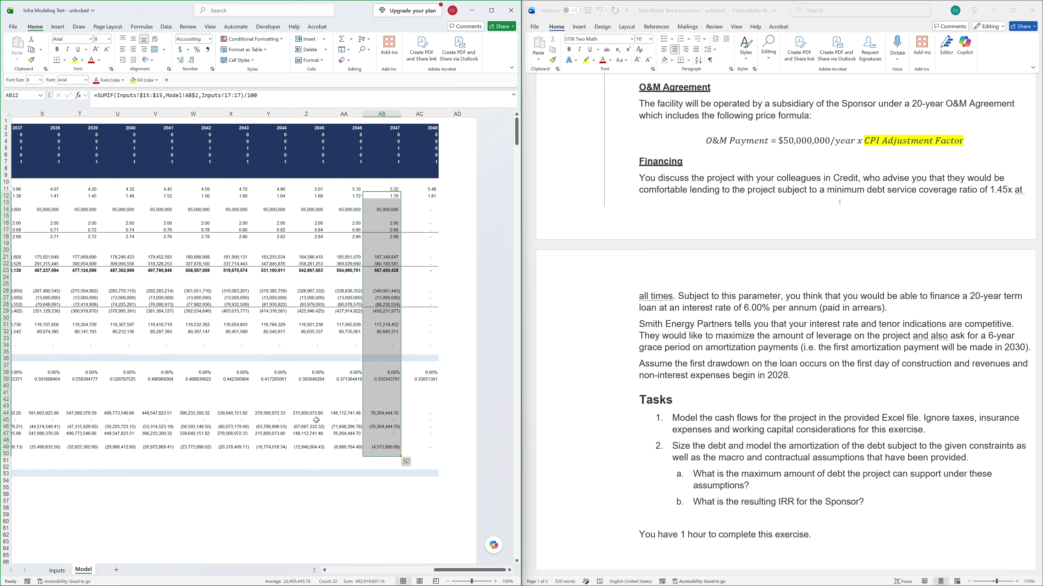
scroll(305, 418, left, 8)
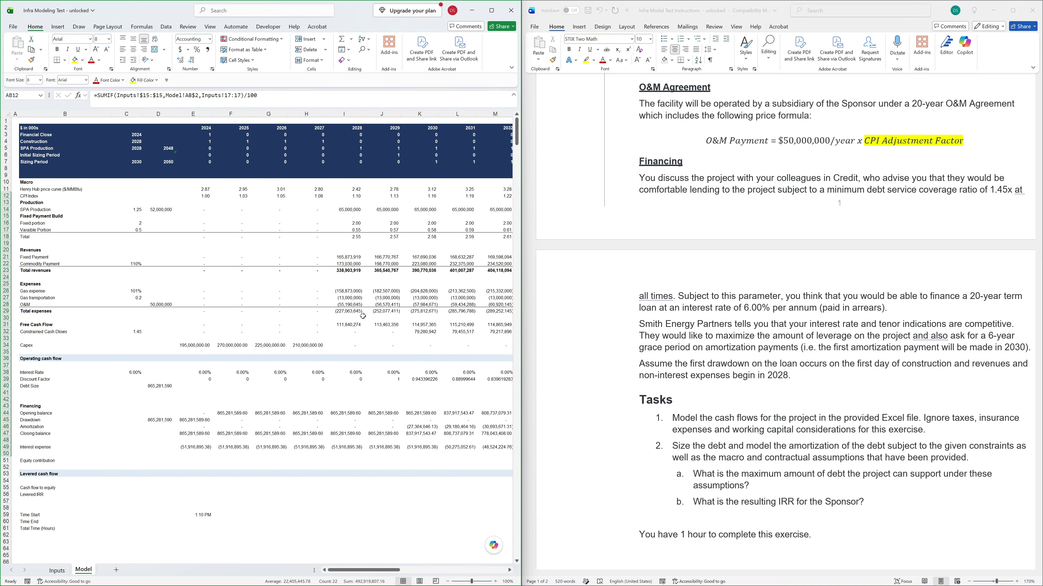
click(423, 113)
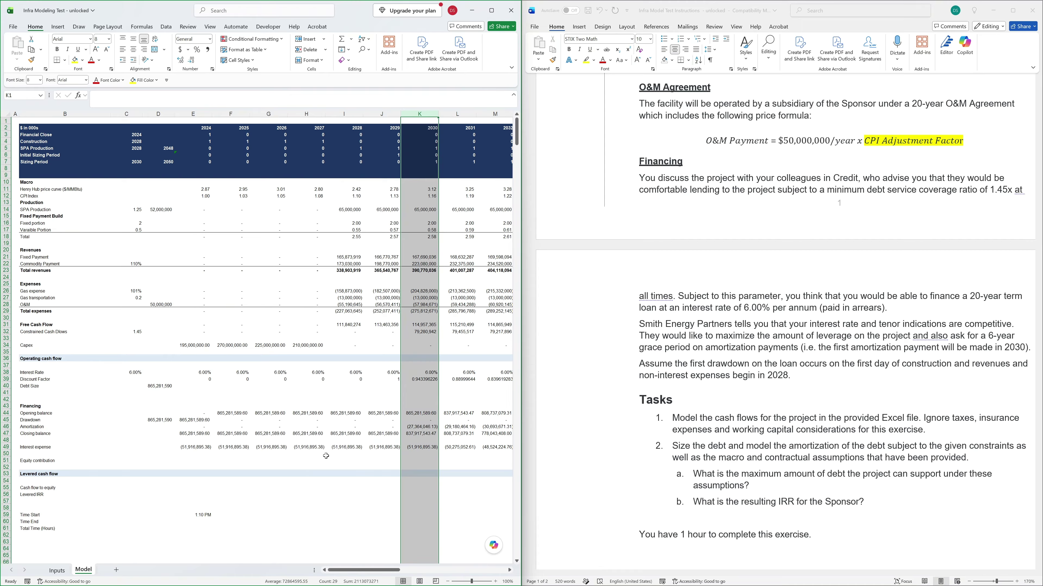
Insert four blank rows above Equity contribution, starting at row 51.
click(193, 453)
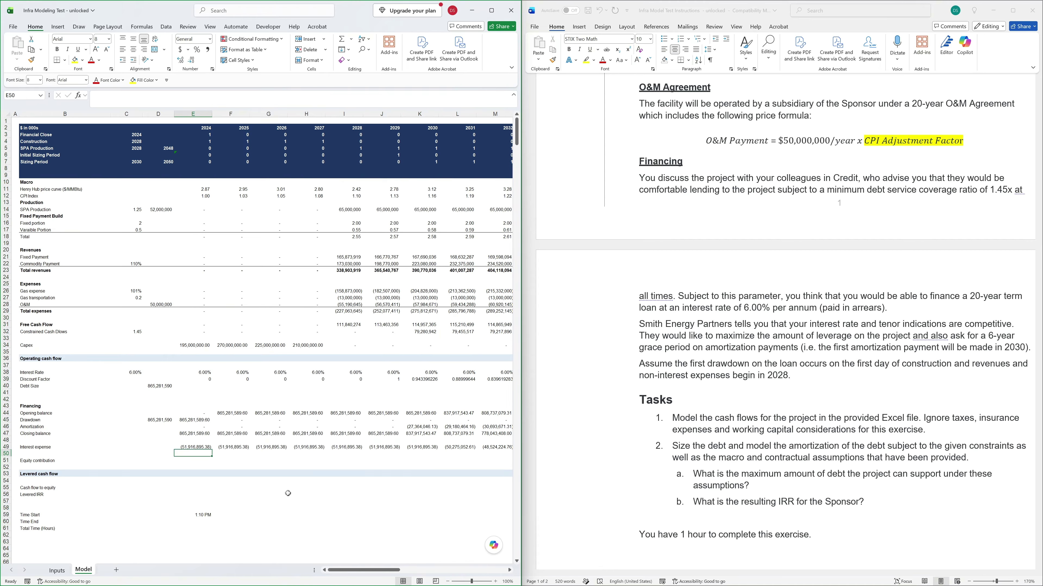
key(Down)
key(shift+space)
key(ctrl+shift+plus)
key(ctrl+shift+plus)
key(ctrl+shift+plus)
key(ctrl+shift+plus)
Enter the heading Cash Needs During Construction in B51 with a Capex line below it in B52.
key(Left)
key(Left)
key(Left)
key(Left)
key(Down)
key(Right)
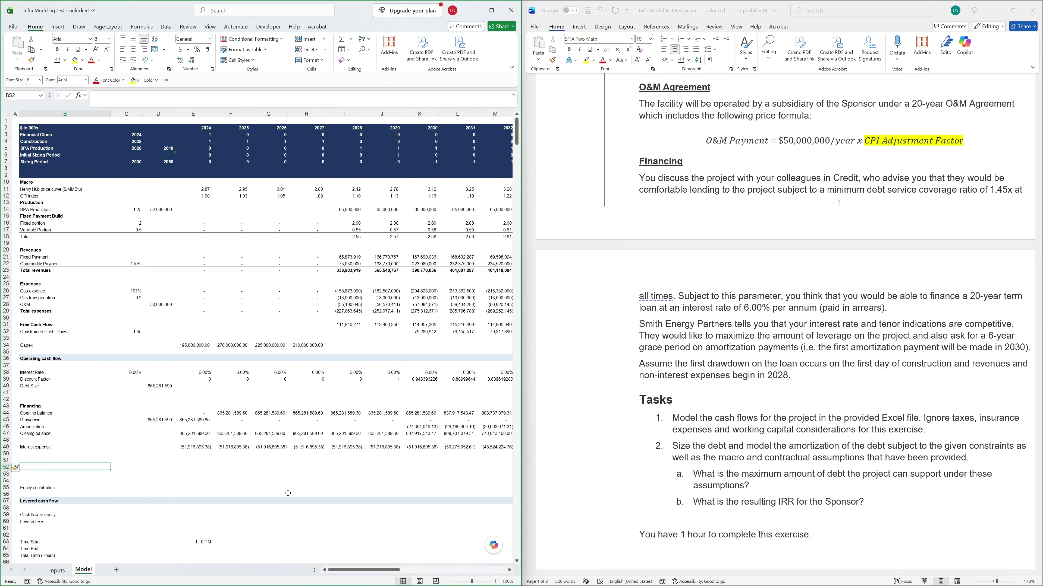
key(Up)
text(Cash Nee)
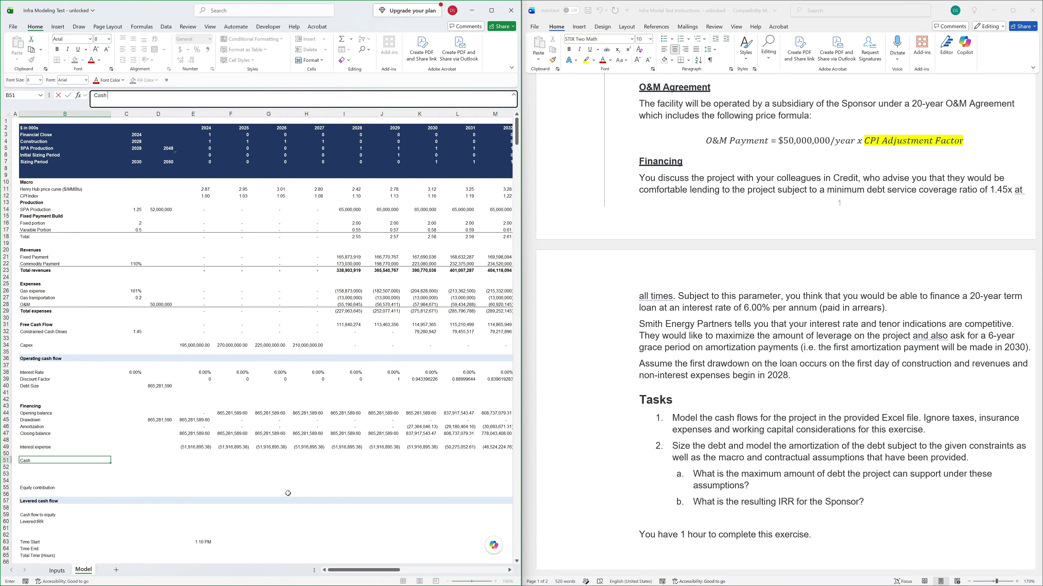
text(ds During Construction)
key(Return)
text(Capex)
key(Return)
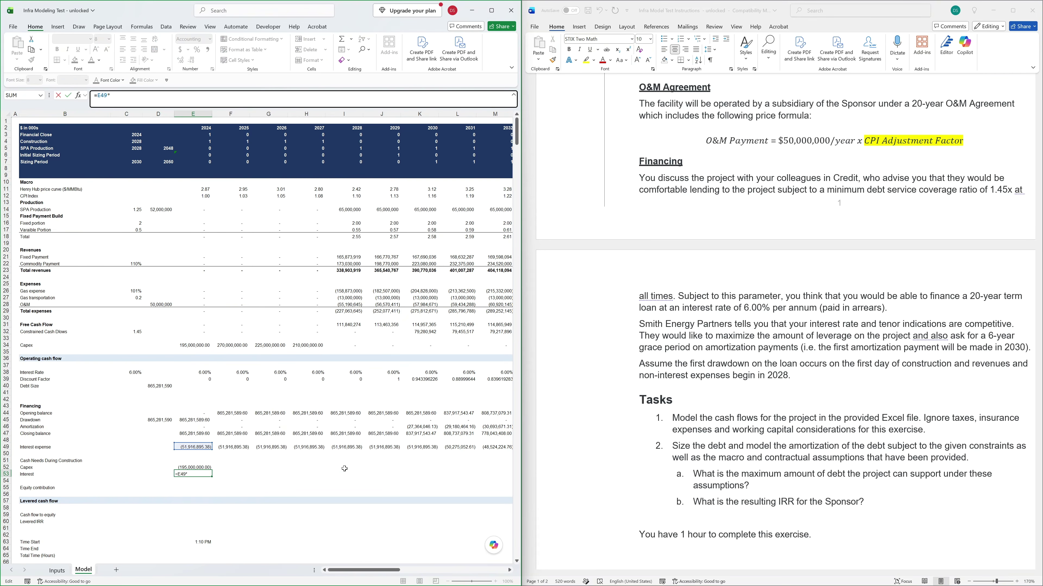
Calculate construction Interest in E53 as E49 times the Construction flag, and fill the Capex and Interest rows across all years.
key(Up)
key(Up)
key(Up)
key(Up)
key(Up)
key(Up)
key(Up)
key(Up)
key(Up)
key(Up)
key(Up)
key(Up)
key(Up)
key(Up)
key(Up)
key(Up)
key(Up)
key(Up)
key(Up)
key(Up)
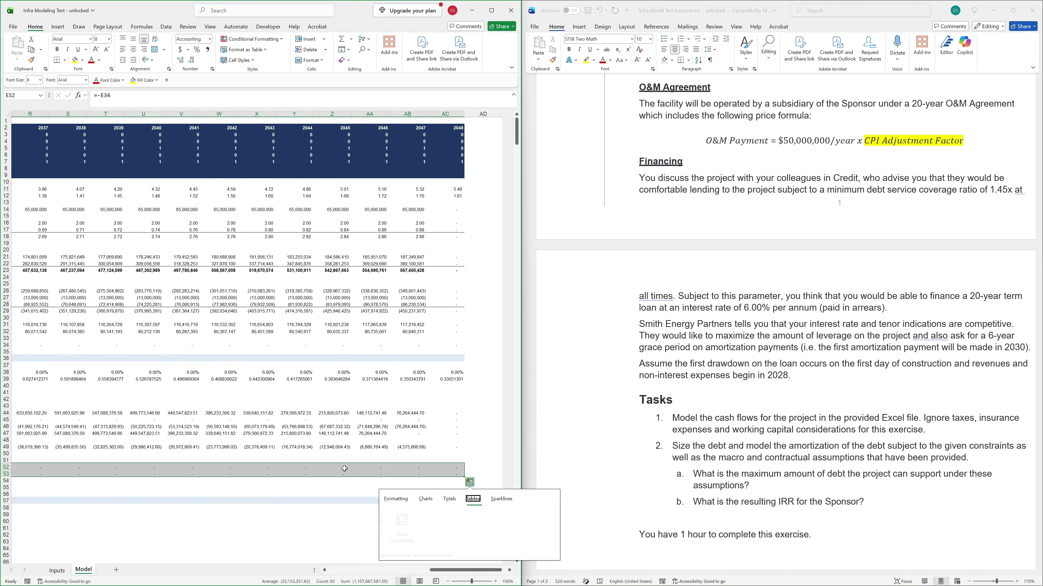
key(Escape)
Add a Total Cash Needs row in row 54 summing Capex and Interest, and insert blank rows above Equity contribution.
key(ctrl+Left)
key(Right)
key(Right)
key(Down)
key(ctrl+Left)
key(Down)
key(alt+i)
key(r)
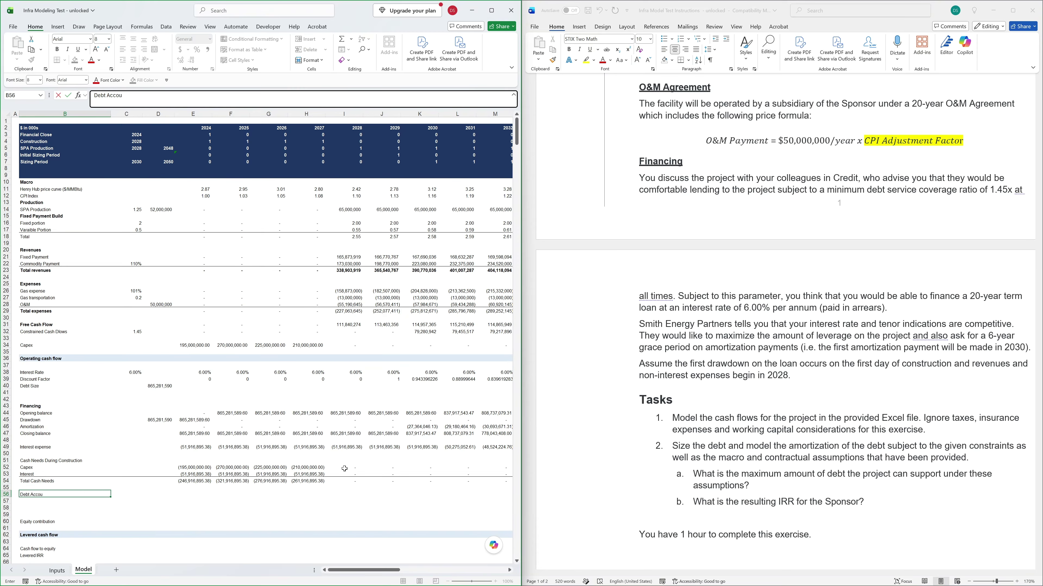
Enter the heading Cash Account in B56 and insert a copy of the debt balance rows 44 to 47 below it.
text(Debt Account)
key(Return)
key(Up)
text(Cash Account)
key(Return)
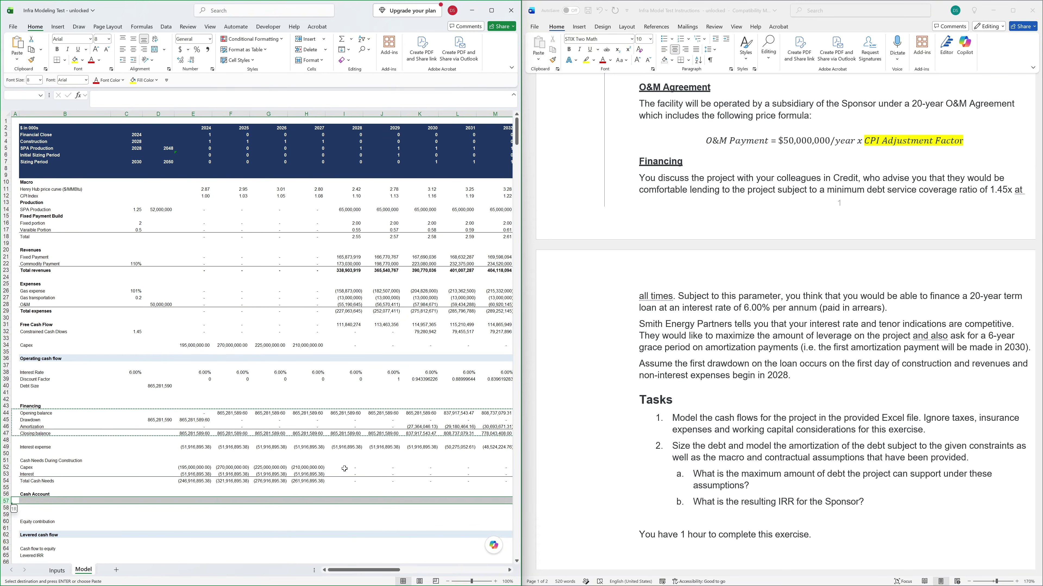
key(ctrl+shift+equal)
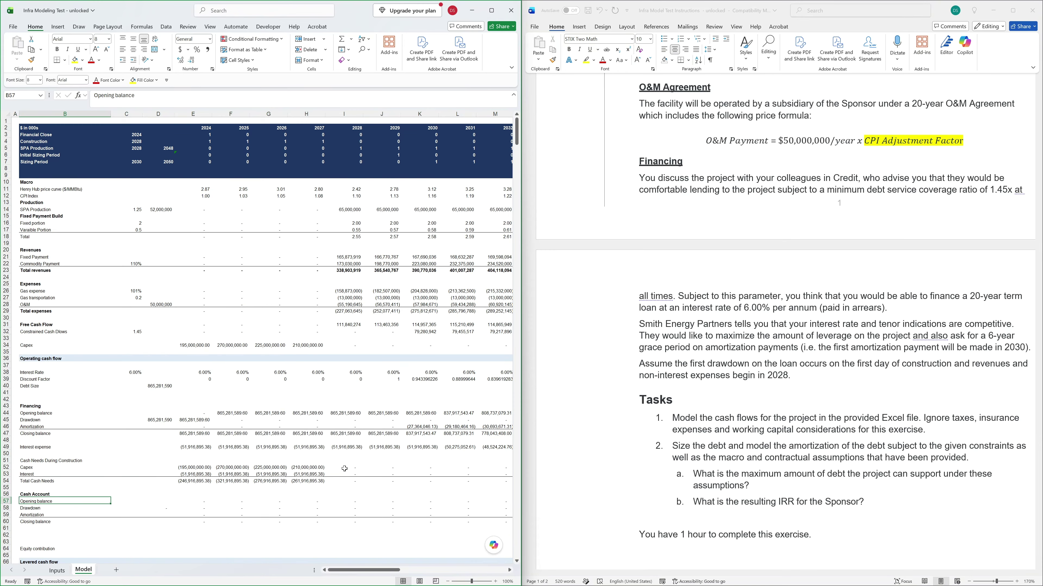
Rename the Cash Account's Drawdown row to Contribution and its Amortization row to Draw Down.
key(Right)
key(Right)
key(Right)
key(F2)
key(Escape)
key(Down)
key(Left)
key(Left)
key(Left)
text(Contribution)
key(Return)
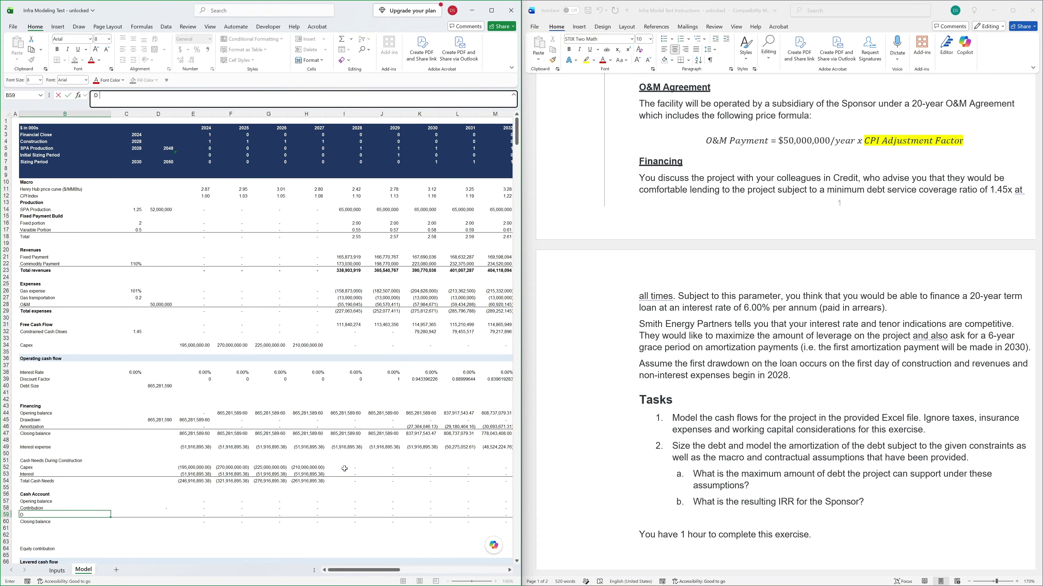
text(Draw Down)
key(Return)
Link the Cash Account Contribution in E58 to the debt Drawdown with =E45.
key(Up)
key(Up)
key(Up)
key(Right)
key(Right)
key(Right)
key(Down)
text(=)
key(Up)
key(Up)
key(Up)
key(Up)
key(Up)
key(Up)
key(Up)
key(Up)
key(Up)
key(Up)
key(Up)
key(Up)
key(Up)
key(Return)
Rework Draw Down in E59 as the negative lesser of E57+E58 and Total Cash Needs, floored at zero, across all years.
text(=-MAX(MIN(E57+E58,E45+E62),0))
key(Left)
key(Left)
key(Left)
key(Left)
key(Left)
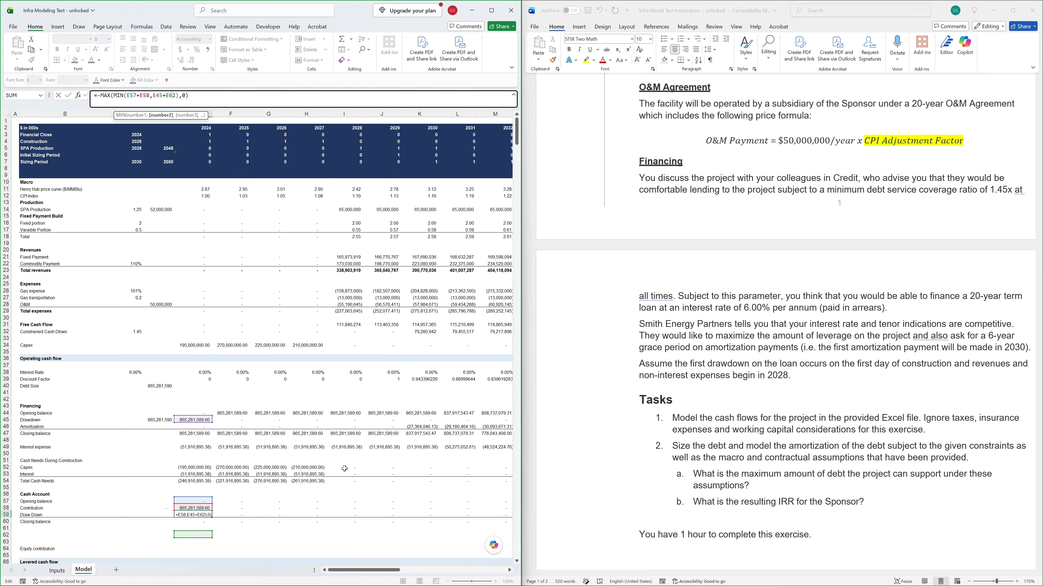
key(Return)
key(Down)
key(Down)
key(Down)
key(Down)
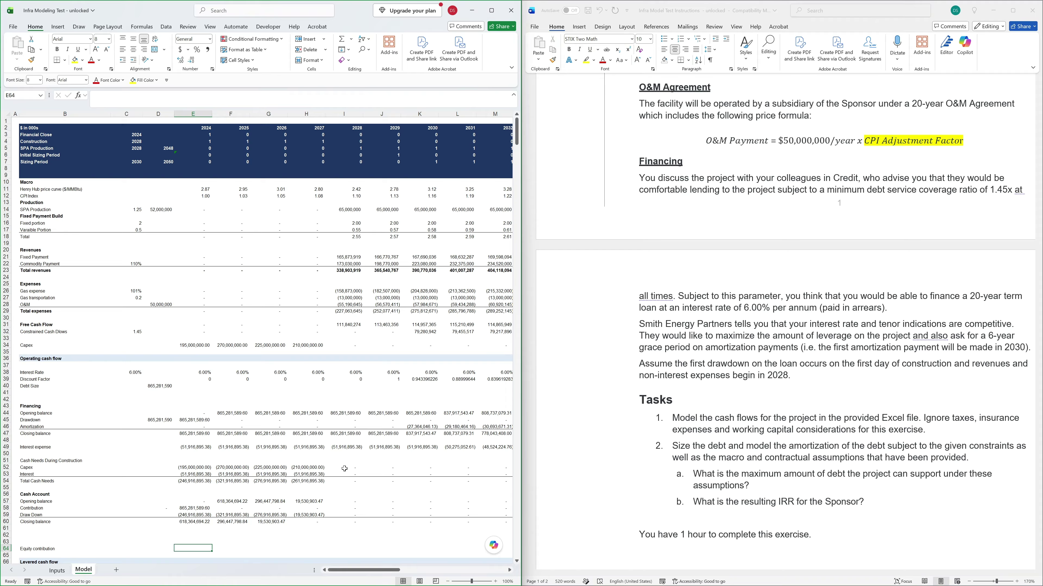
Calculate the Equity contribution in E64 as =-E54+E59 and fill the formula across the years.
text(=-)
key(Up)
key(Up)
key(Up)
key(Up)
key(Up)
key(Up)
key(Up)
key(Up)
key(Up)
key(Up)
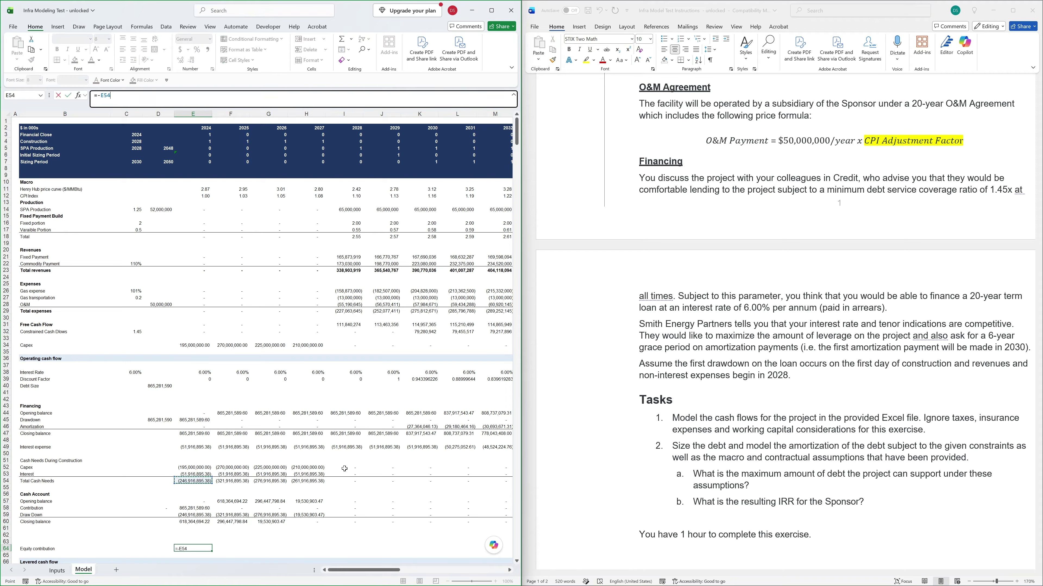
text(+)
key(Down)
key(Down)
key(Down)
key(Down)
key(Down)
key(Return)
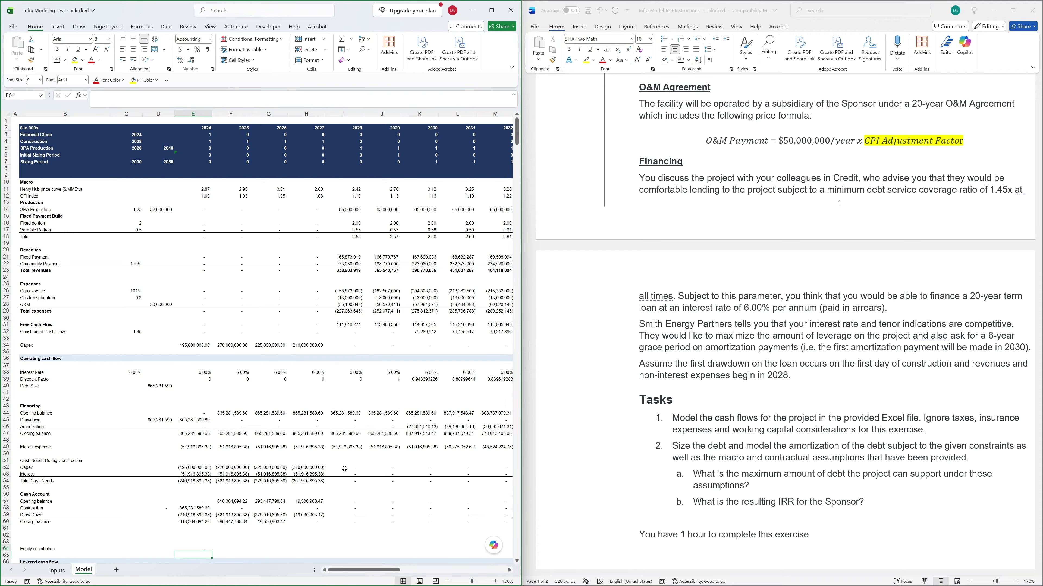
key(Down)
key(Down)
key(Down)
key(Down)
key(Down)
key(Down)
key(Down)
key(Down)
key(Down)
key(Down)
key(Down)
key(Down)
key(Down)
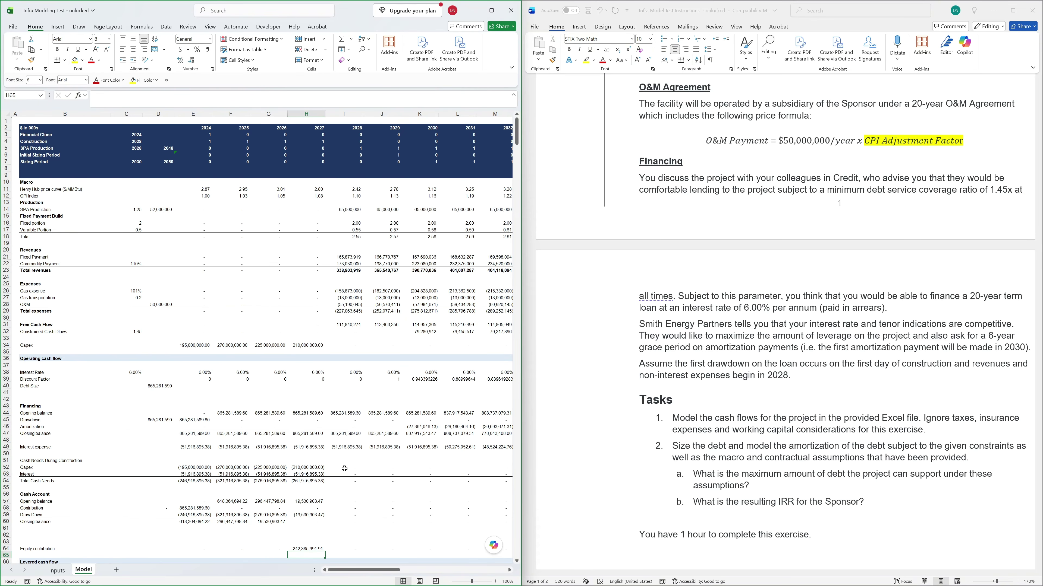
Reverse the sign of the Equity contribution formula across the years so contributions count as cash outflows.
key(Left)
key(Left)
key(Left)
key(Up)
key(Up)
key(Up)
key(Up)
key(Up)
key(Up)
key(Up)
key(Up)
key(Up)
key(Up)
key(Up)
key(Up)
key(Up)
key(F2)
key(Escape)
Insert two rows above Cash Needs During Construction and enter the label Debt Service During Operations in row 50.
key(Up)
key(Up)
key(Up)
key(Up)
key(Up)
key(Up)
key(Up)
key(Up)
key(Up)
key(Up)
key(Up)
key(Up)
key(Up)
key(Up)
key(Left)
key(Left)
key(Left)
key(shift+space)
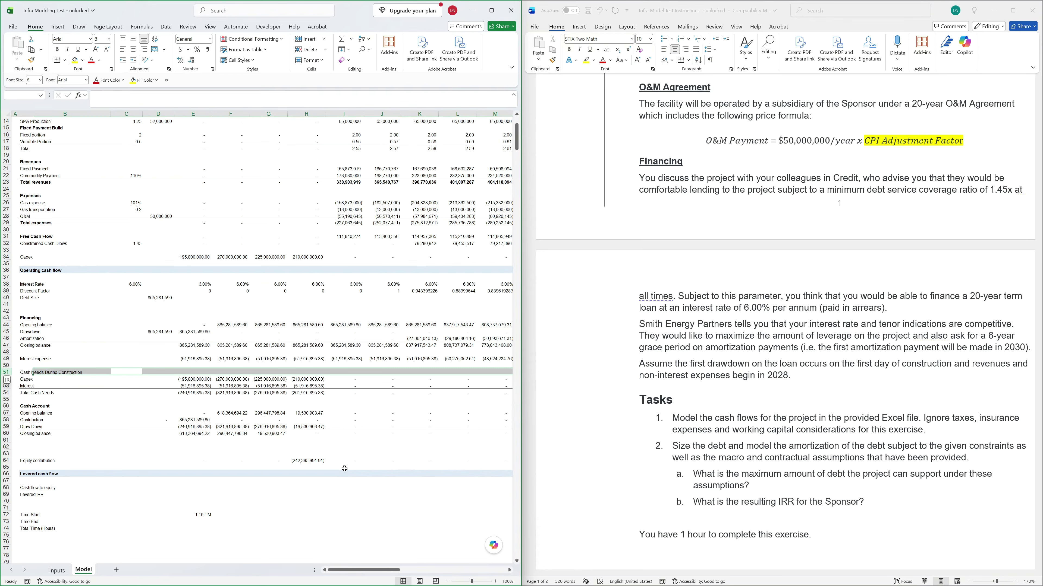
key(ctrl+shift+equal)
key(ctrl+shift+equal)
text(Debt Se)
text(rvb)
key(BackSpace)
text(ice During Operations)
key(Right)
key(Right)
key(Right)
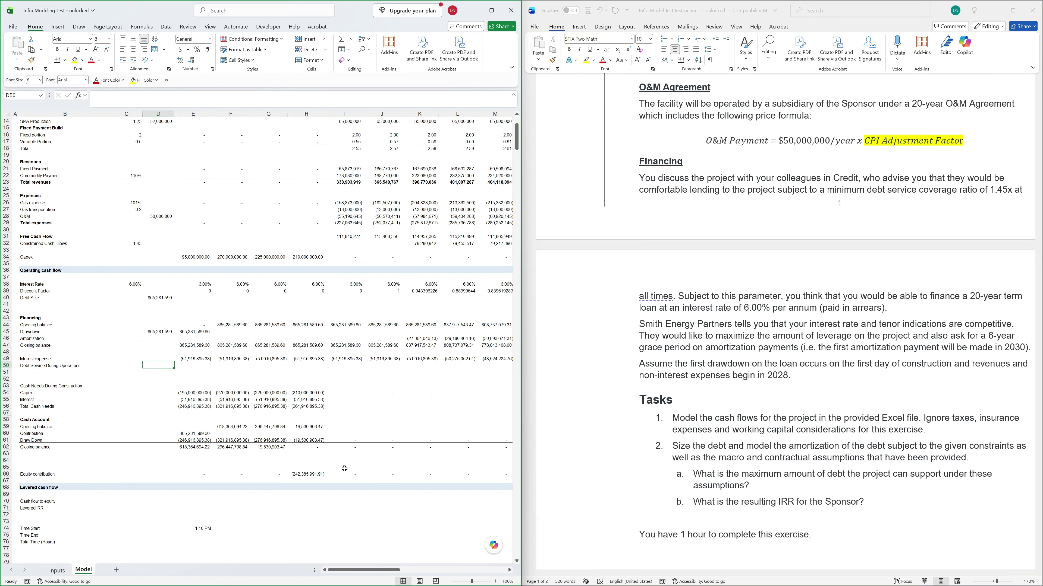
Calculate Debt Service During Operations in E50 as =(E46+E49)*E5 and fill it across all years.
text(-)
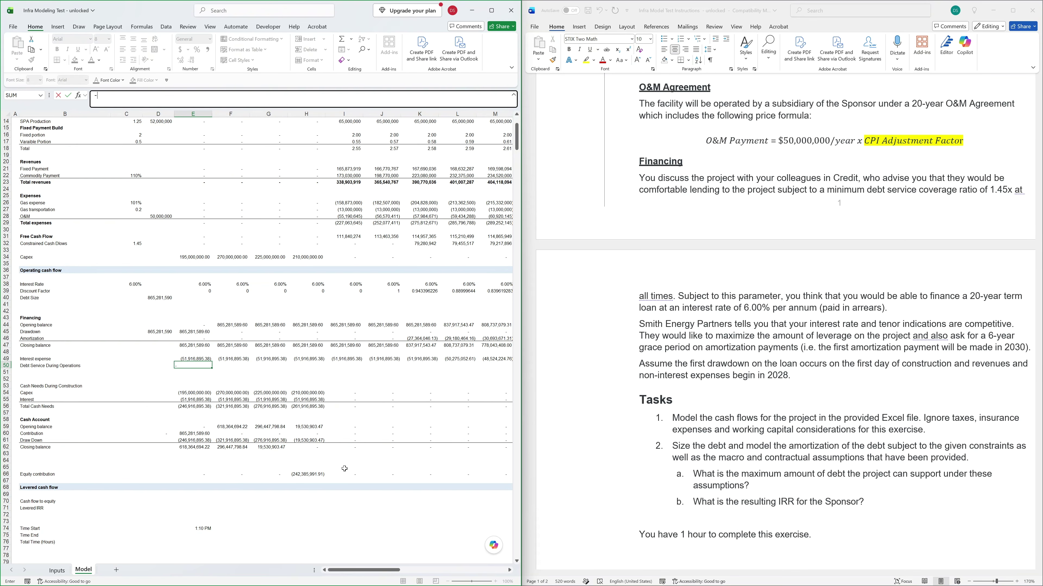
text(()
key(BackSpace)
key(BackSpace)
text(=)
key(Up)
key(Up)
key(Up)
key(Up)
text(+)
key(Up)
key(F2)
key(Home)
key(Right)
text(()
text())
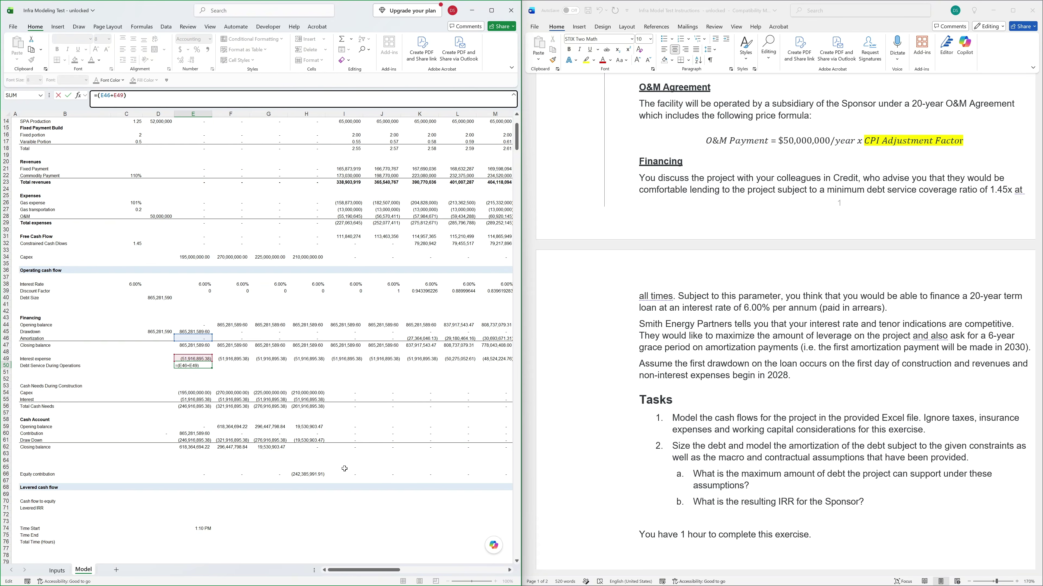
text(*)
key(Up)
key(Up)
key(Up)
key(Up)
key(Up)
key(Up)
key(Up)
key(Up)
key(Up)
key(Up)
key(Up)
key(Up)
key(Up)
key(Up)
key(Up)
key(Up)
key(Up)
key(Up)
key(Up)
key(Up)
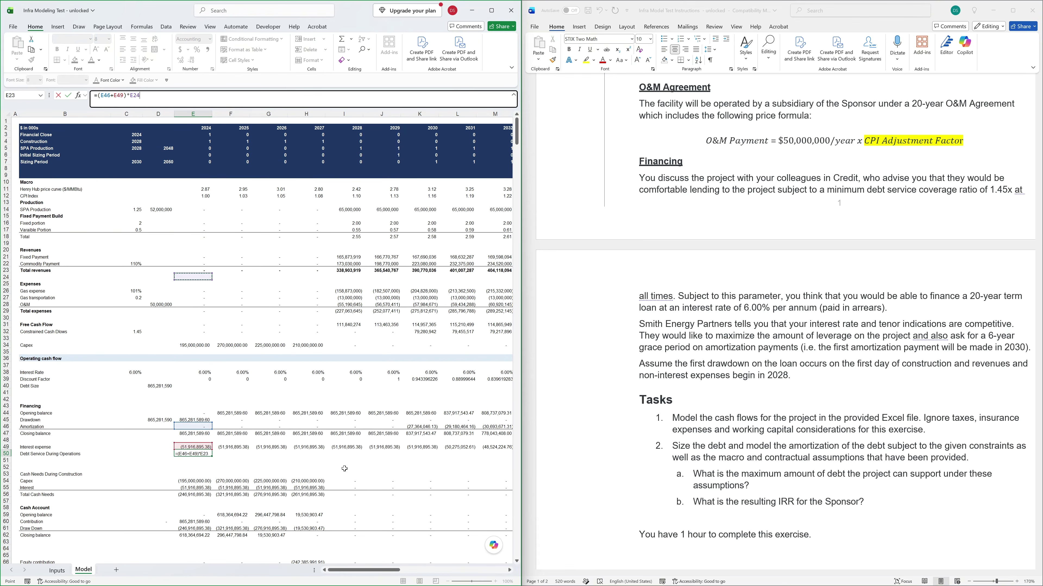
key(Up)
key(Up)
key(Up)
key(Up)
key(Up)
key(Up)
key(Up)
key(Up)
key(Up)
key(Up)
key(Up)
key(Up)
key(Up)
key(Up)
key(Up)
key(Up)
key(Up)
key(Up)
key(Up)
key(ctrl+Return)
key(ctrl+shift+Right)
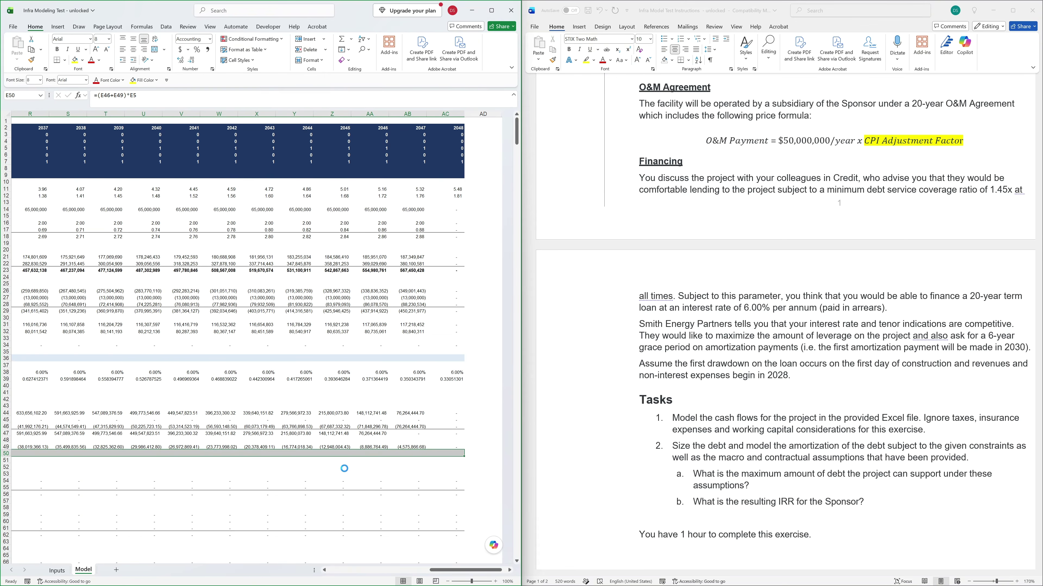
key(ctrl+r)
Calculate Cash flow to equity in E70 as =E31+E50+E66 and fill the formula across all years.
key(Down)
key(Down)
key(Down)
key(Down)
key(Down)
key(Down)
key(Down)
key(Down)
key(Down)
key(Down)
key(Down)
key(Down)
key(Down)
key(Down)
key(Down)
key(Down)
key(Down)
key(Down)
key(Down)
key(Down)
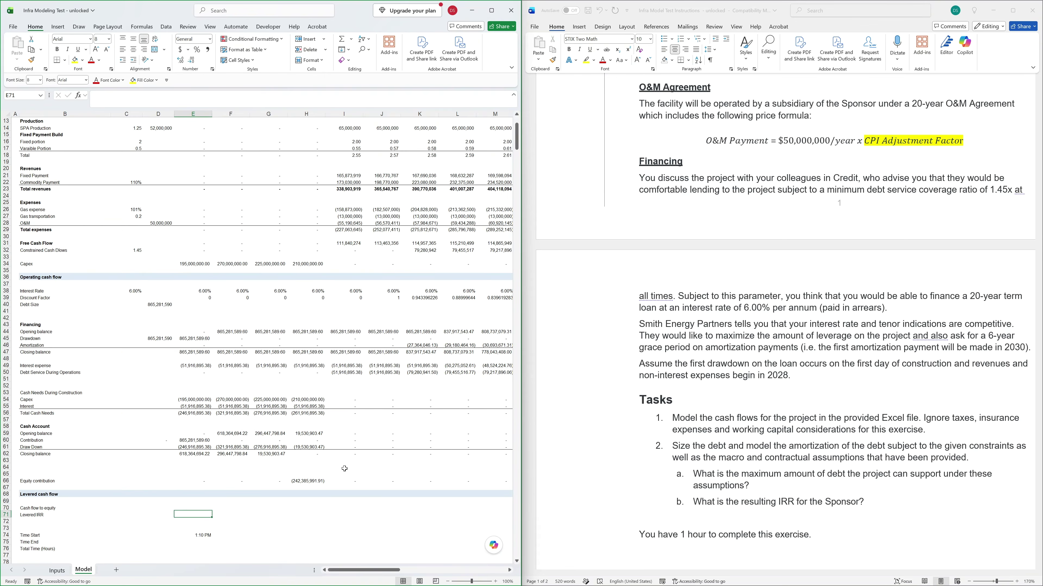
key(Up)
text(=)
key(Up)
key(Up)
key(Up)
key(Up)
key(Up)
key(Up)
key(Up)
key(Up)
key(Up)
key(Up)
key(Up)
key(Up)
key(Up)
key(Up)
key(Up)
key(Up)
key(Up)
key(Up)
key(Up)
key(Up)
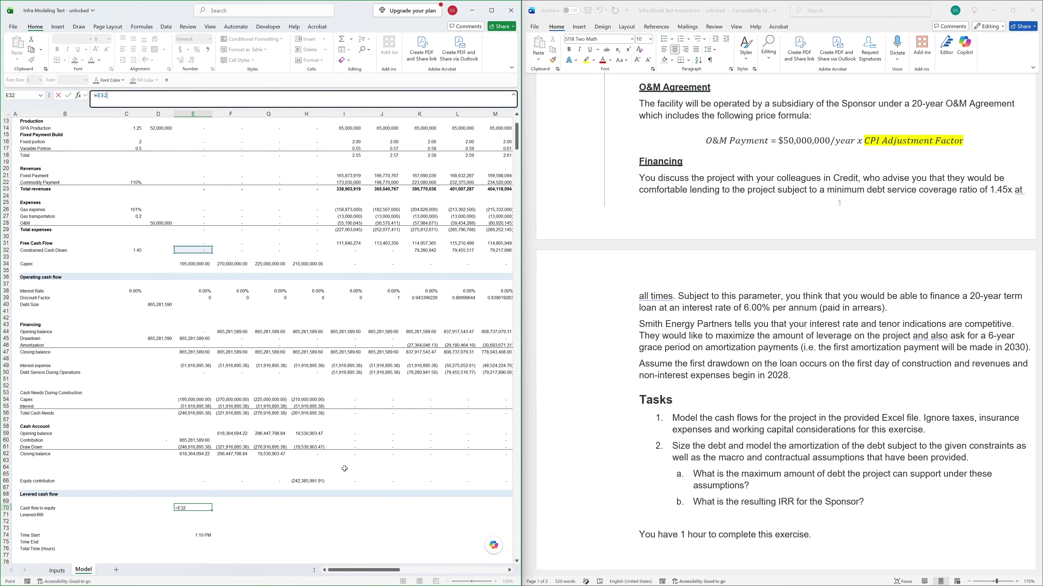
key(Up)
text(+)
key(Up)
key(Up)
key(Up)
key(Up)
key(Up)
key(Up)
key(Up)
key(Up)
key(Up)
key(Up)
key(Up)
key(Up)
key(Up)
key(Up)
key(Up)
key(Up)
key(Up)
key(Up)
key(Up)
key(Up)
text(+)
key(Up)
key(Up)
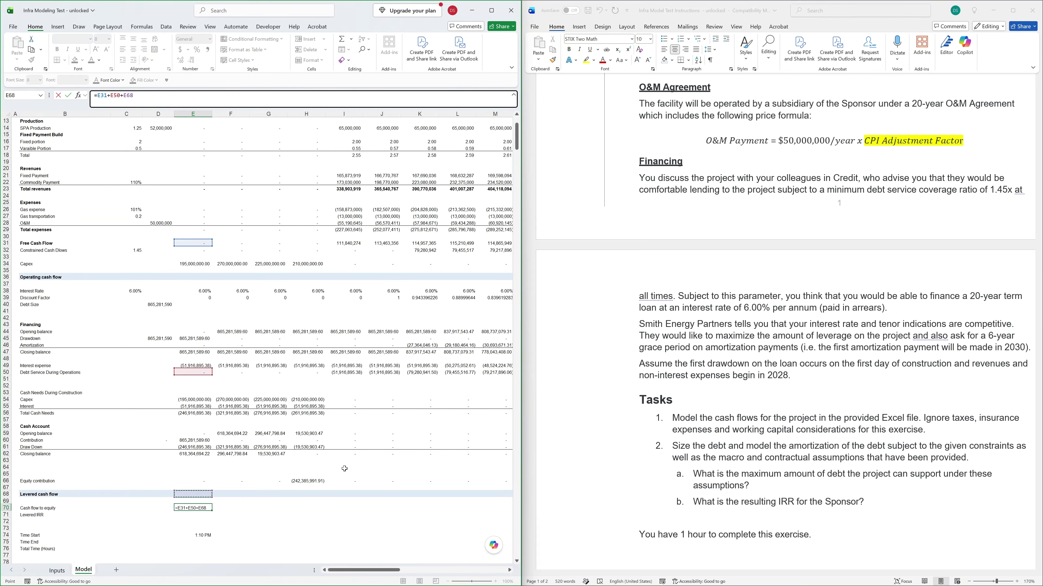
key(Up)
key(Up)
key(ctrl+Return)
key(ctrl+shift+Right)
key(ctrl+r)
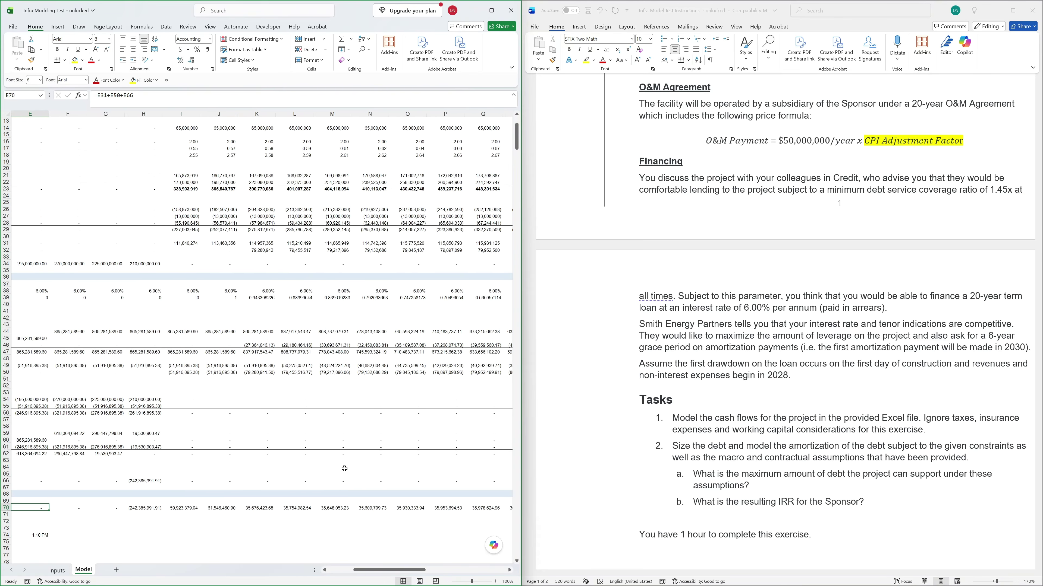
Change the Cash flow to equity formula to =IF(E31+E50+E66=0,-0.0001,E31+E50+E66) and fill it across the years.
key(ctrl+Left)
key(Right)
key(Right)
key(Down)
key(Down)
key(Up)
key(Up)
key(Right)
key(F2)
key(Home)
key(Right)
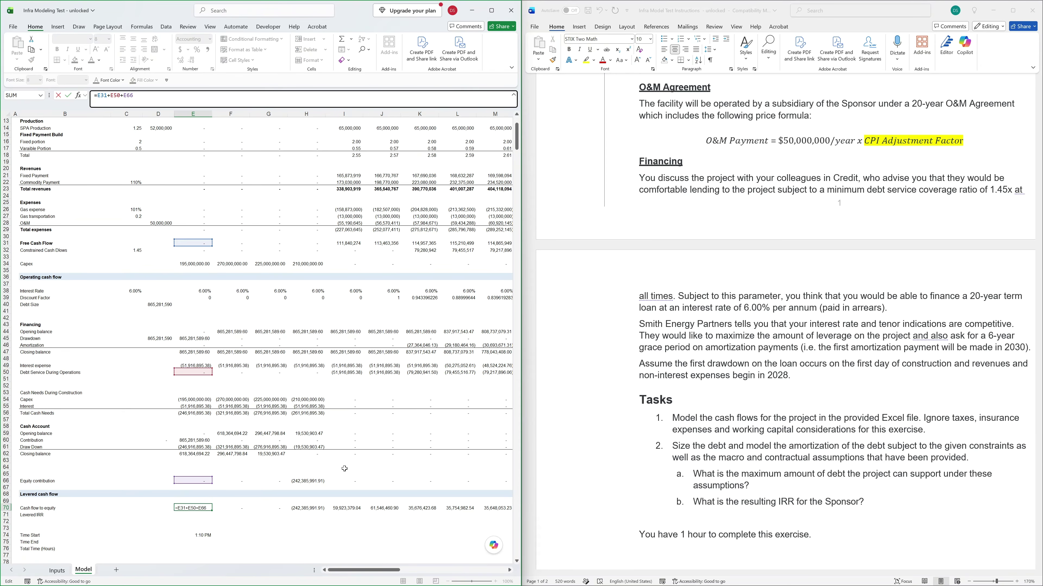
text(IF()
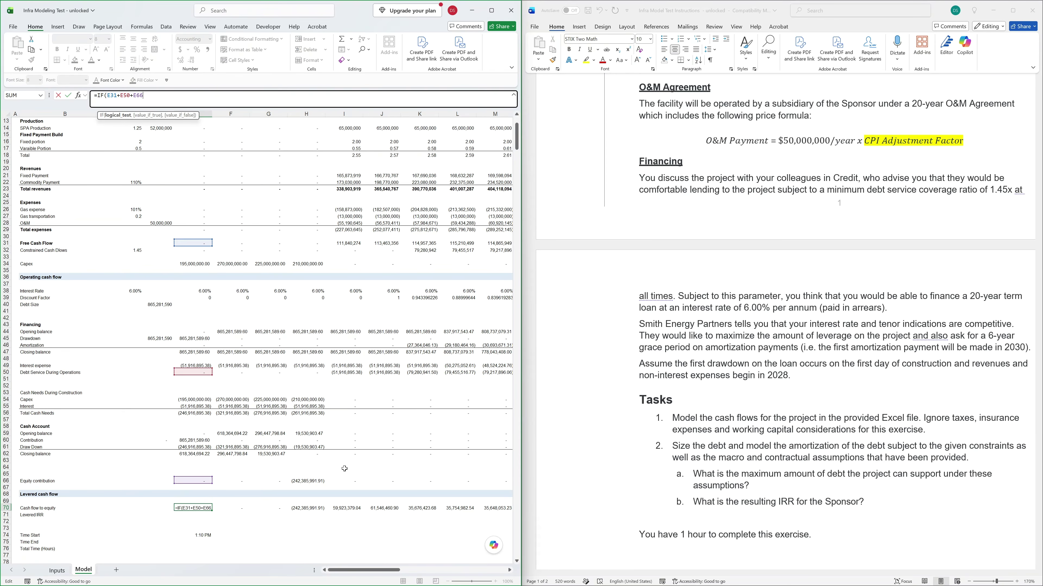
key(End)
text(=0,-.0001,)
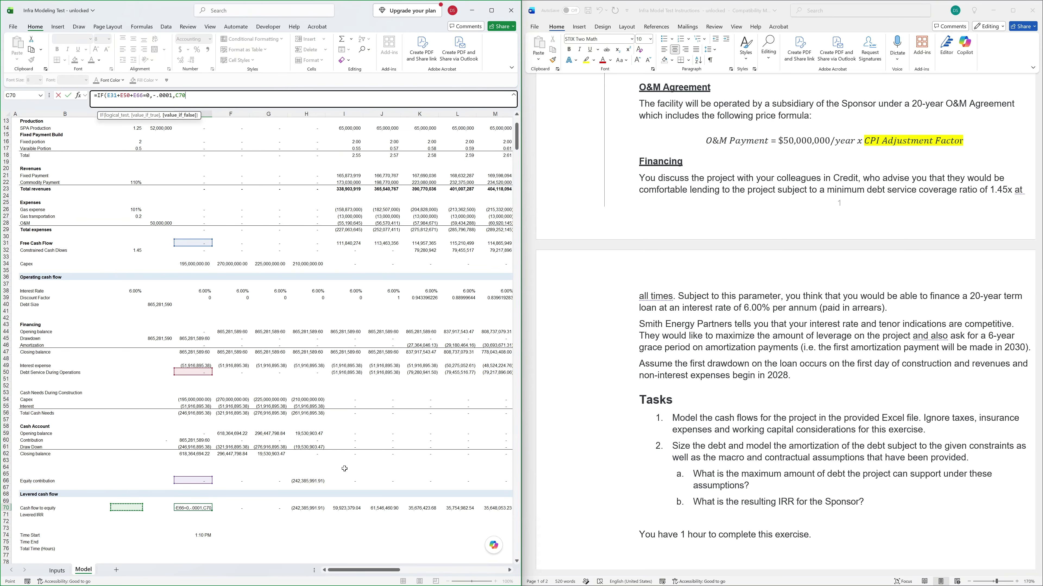
key(Left)
key(Left)
key(Left)
key(Left)
key(Left)
key(Left)
key(Left)
key(ctrl+shift+Left)
key(ctrl+shift+Left)
key(ctrl+shift+Left)
key(ctrl+c)
key(Right)
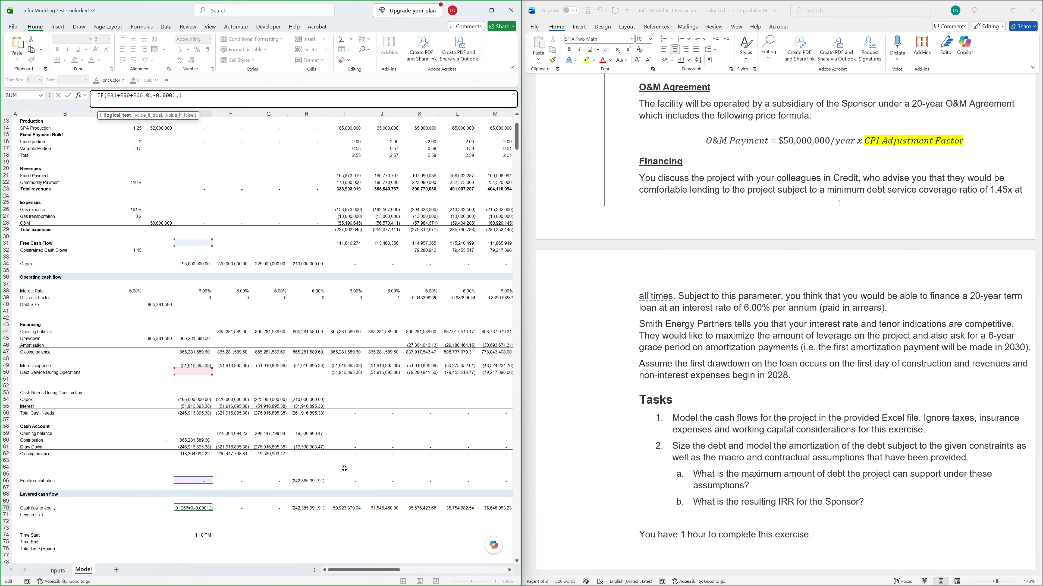
key(Right)
key(Right)
key(Right)
key(Right)
key(Right)
key(Right)
key(Right)
key(Right)
key(Right)
key(Right)
key(Right)
key(ctrl+v)
key(ctrl+Return)
key(ctrl+shift+Right)
key(ctrl+r)
key(Home)
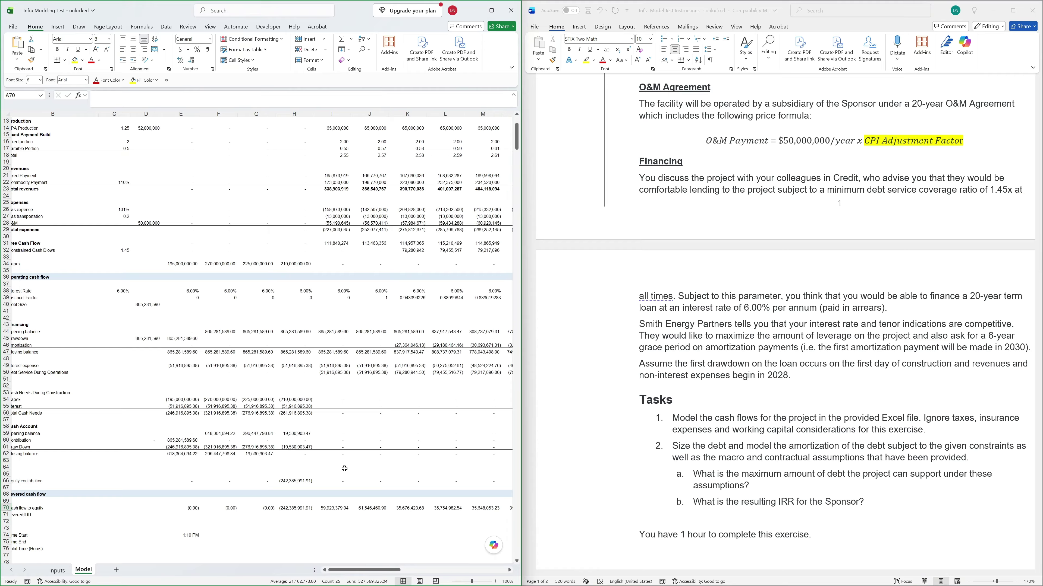
Check which cells the Cash flow to equity formulas in the later year columns, such as K70, refer to.
key(Right)
key(Right)
key(Right)
key(Right)
key(Right)
key(Right)
key(Right)
key(Right)
key(Right)
key(Right)
key(F2)
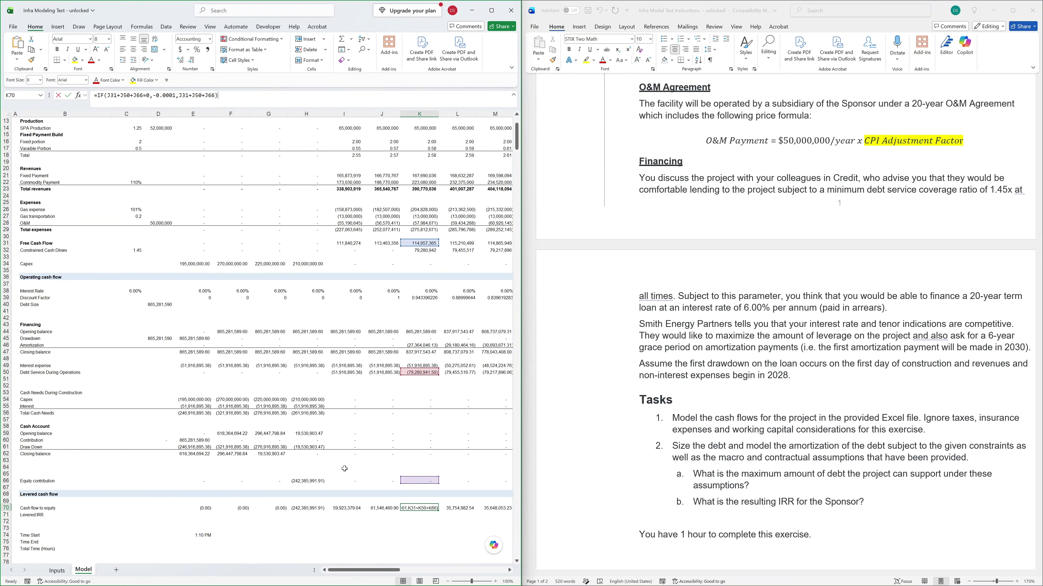
key(Tab)
key(F2)
key(Return)
text(=)
scroll(186, 129, up, 2)
key(Escape)
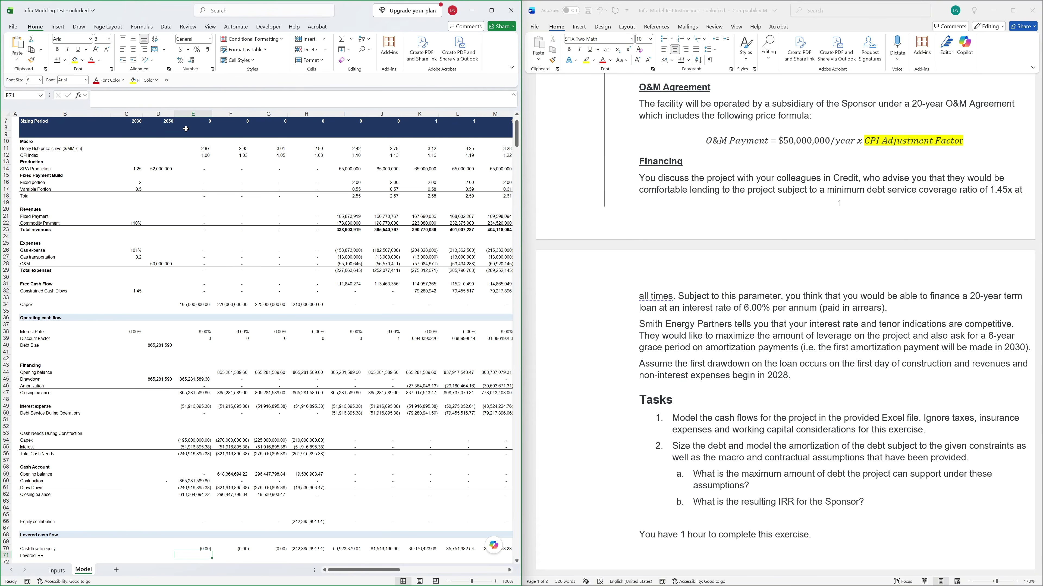
Calculate the Levered IRR in E71 as =IRR(E70:AC70) and format it as a percentage with two decimals.
text(=IRR()
key(Up)
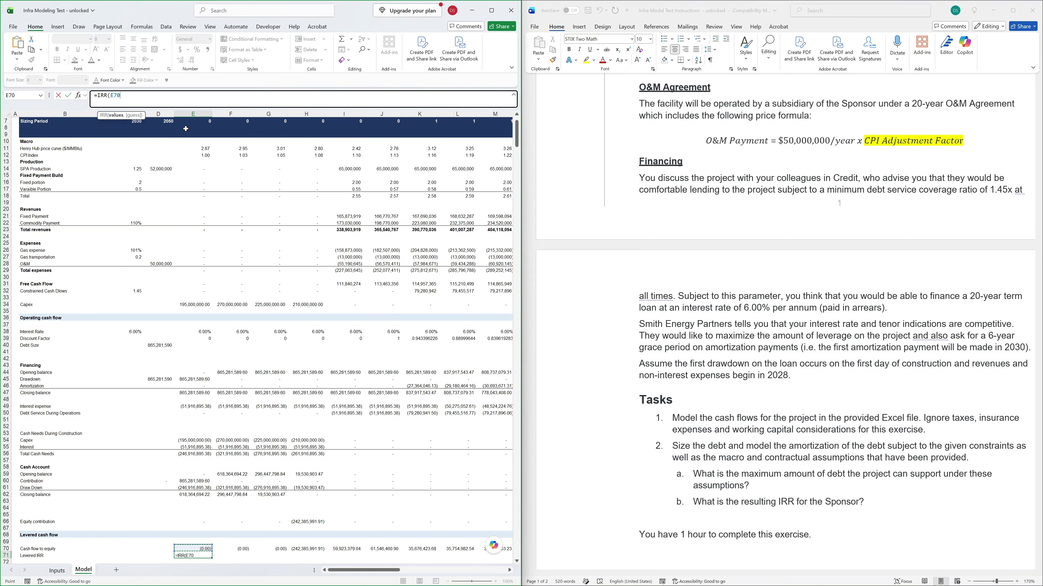
key(Return)
key(Home)
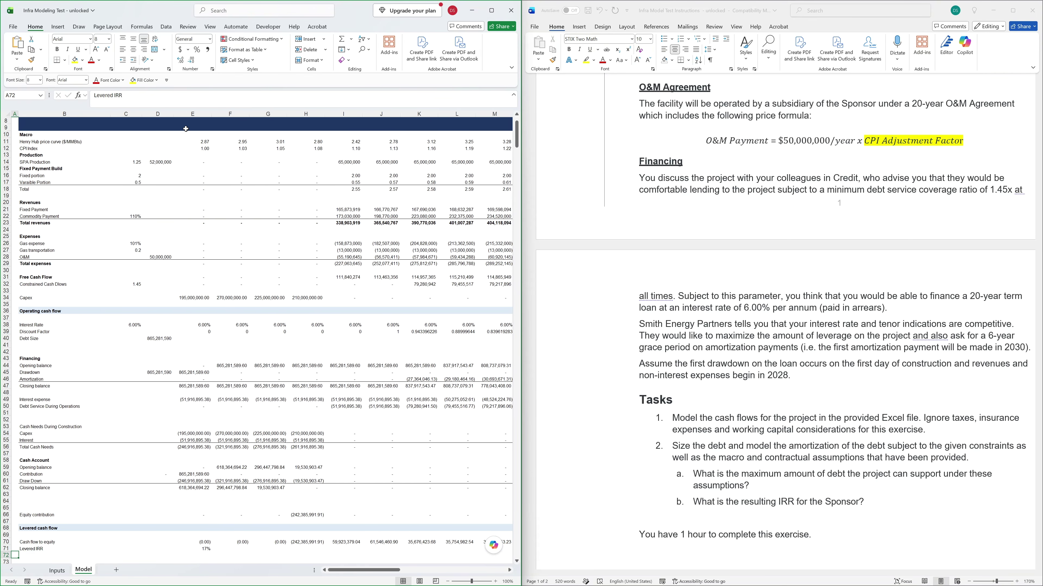
key(Up)
key(Right)
key(Right)
key(Right)
key(Right)
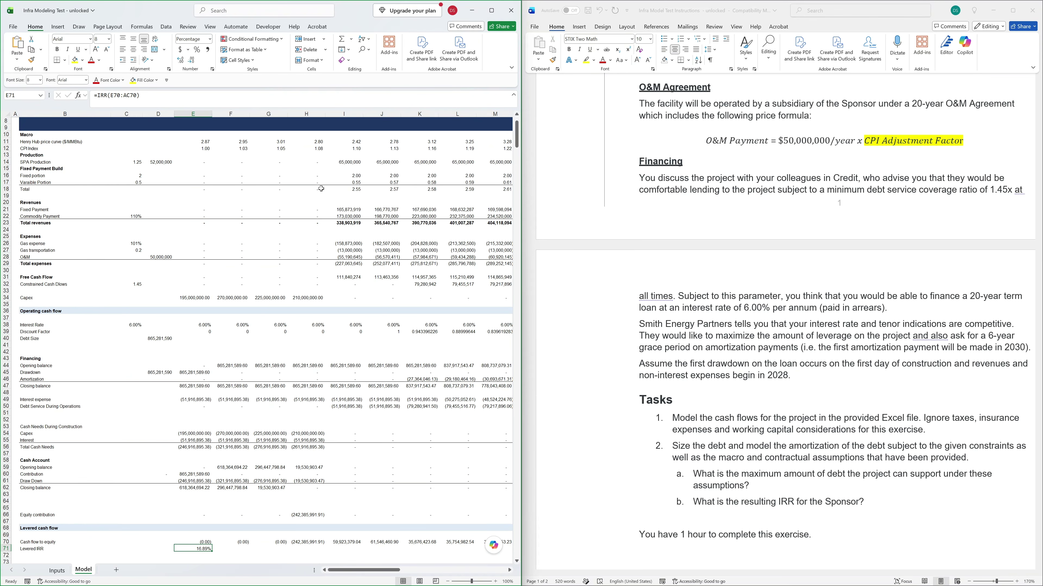
Insert four rows above Time Start to make room for the answers beneath Levered IRR.
scroll(232, 358, down, 4)
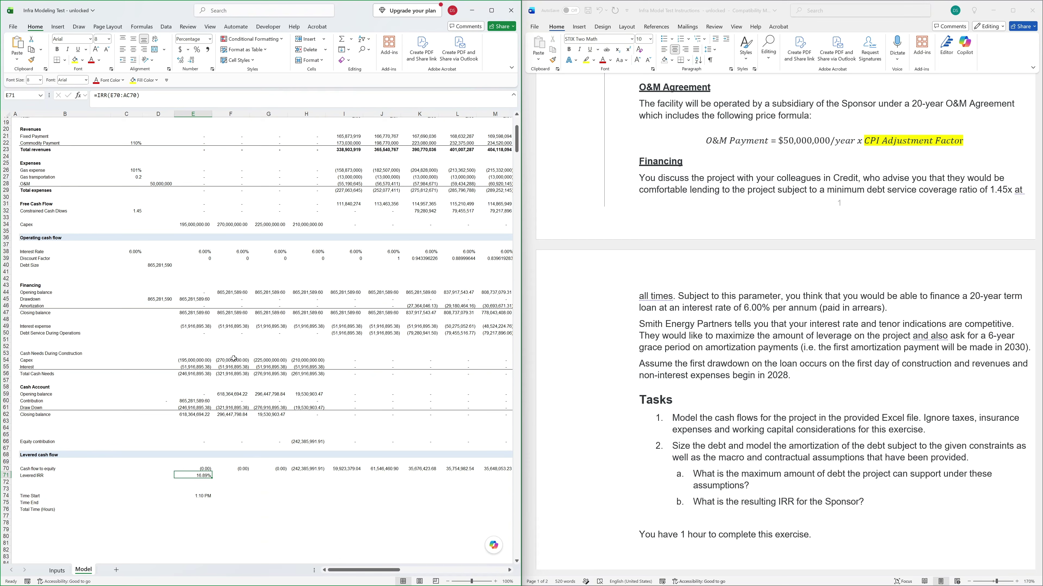
key(Down)
key(Down)
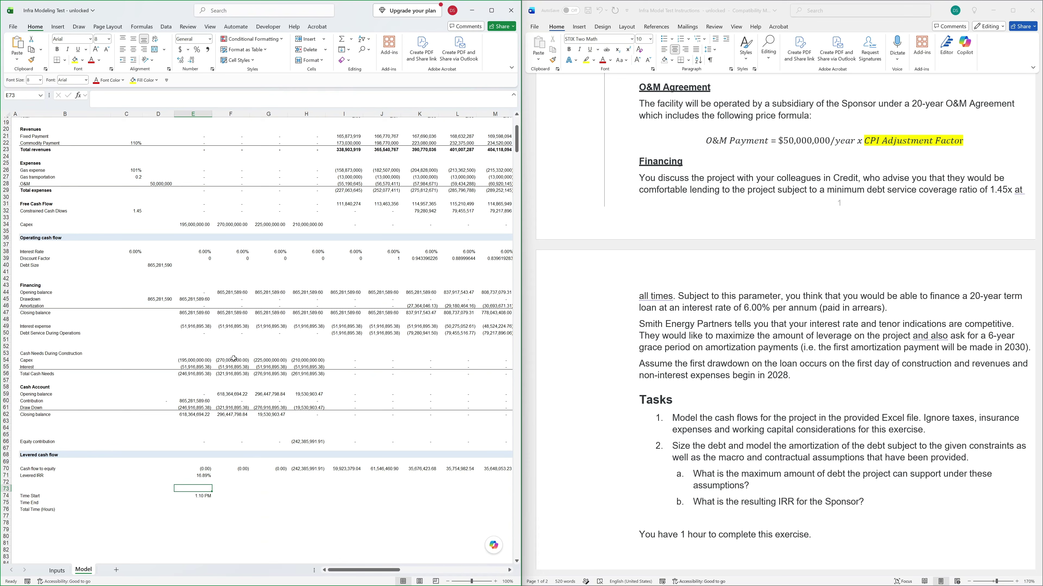
key(ctrl+shift+plus)
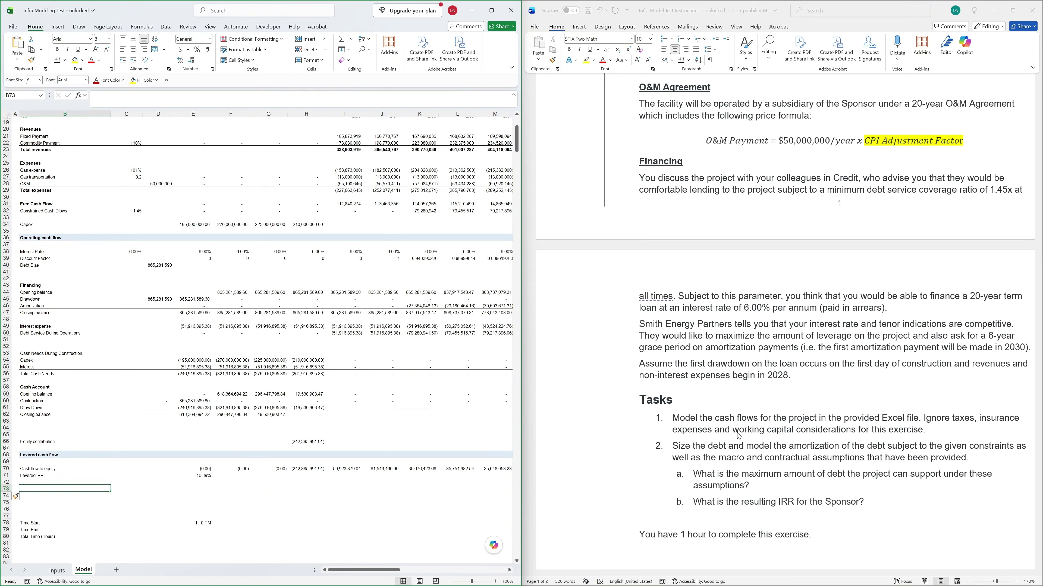
Label the two answer rows in B73 and B74 as "A) Max Debt" and "B) IRR for the Sponsor".
text(A) Max Debt)
key(Return)
text(B) I)
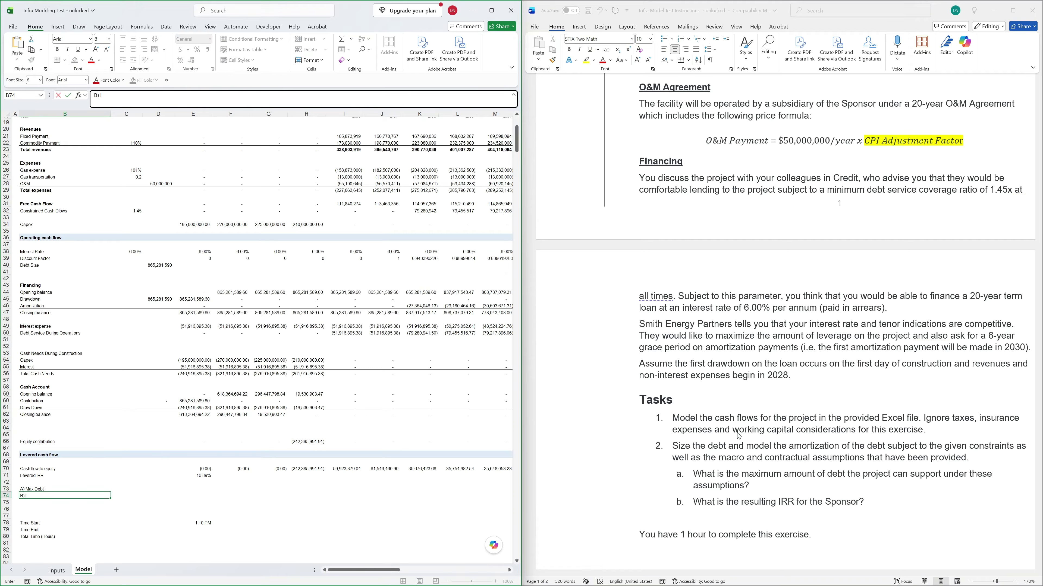
text(RR for the Sponsor)
key(Return)
Link the Max Debt answer in C73 to the Debt Size value in D40.
key(Up)
key(Up)
key(Right)
text(=)
key(Up)
key(Up)
key(Up)
key(Up)
key(Up)
key(Up)
key(Up)
key(Up)
key(Up)
key(Up)
key(Up)
key(Up)
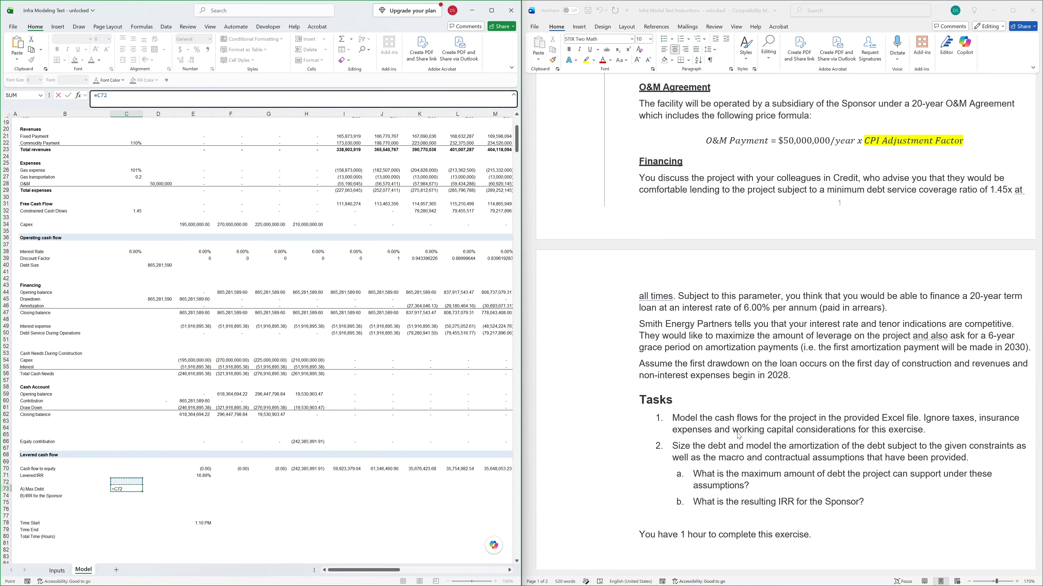
key(Right)
key(Up)
key(Up)
key(Up)
key(Up)
key(Up)
key(Up)
key(Up)
key(Up)
key(Up)
key(Up)
key(Up)
key(Up)
key(Up)
key(Up)
key(Up)
key(Up)
key(Up)
key(Up)
key(Up)
key(Up)
key(Return)
Link the Sponsor IRR answer in C74 to the Levered IRR with =E71.
text(=)
key(Up)
key(Up)
key(Up)
key(Right)
key(Right)
key(Return)
Make the answer block B73:C74 bold and put an outline border around it.
key(Up)
key(Up)
key(shift+Down)
key(shift+Left)
key(ctrl+b)
key(ctrl+shift+7)
key(Right)
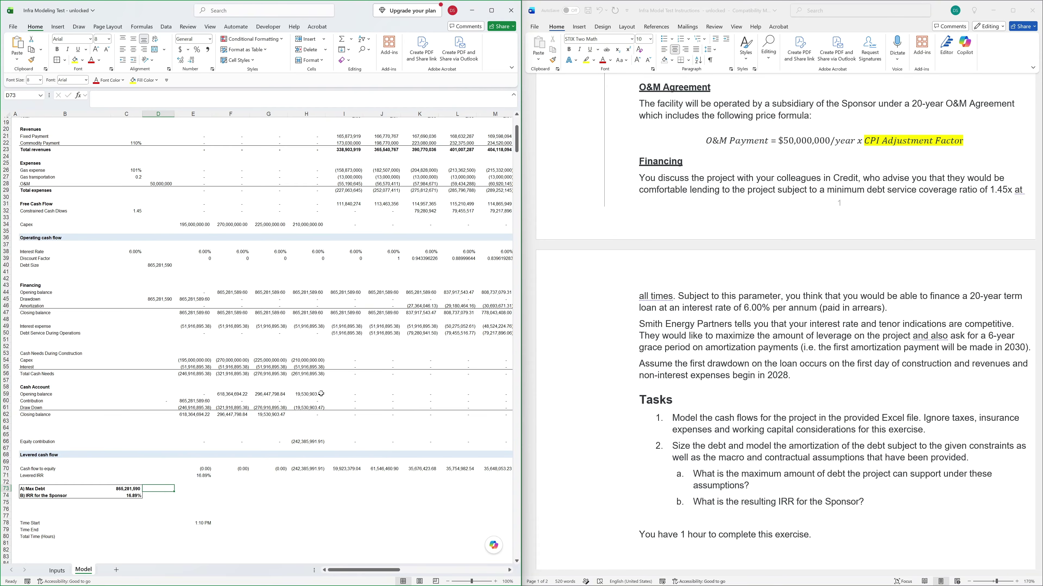
Review the model sheet against the payment, gas supply, transportation and O&M terms in the Word instructions.
scroll(316, 393, up, 5)
scroll(305, 392, down, 5)
key(Down)
key(Down)
key(Down)
key(Down)
key(Down)
key(Right)
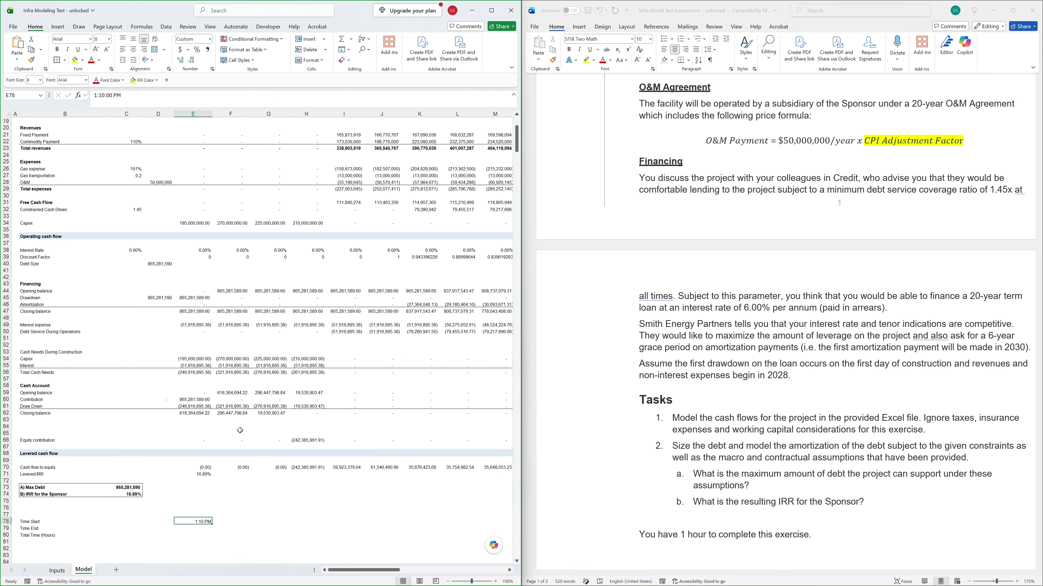
click(728, 390)
scroll(589, 385, up, 8)
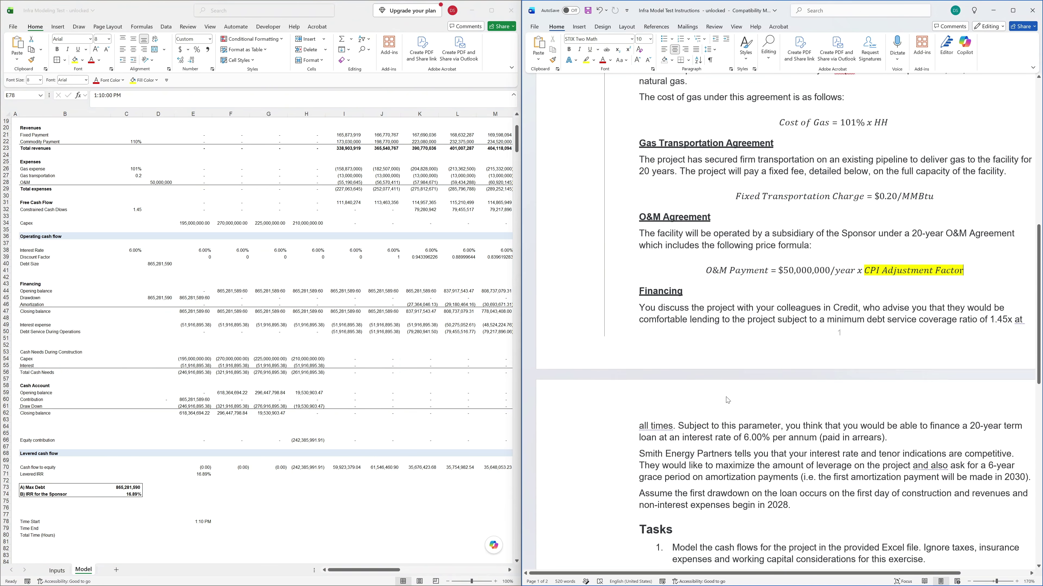
key(alt+Tab)
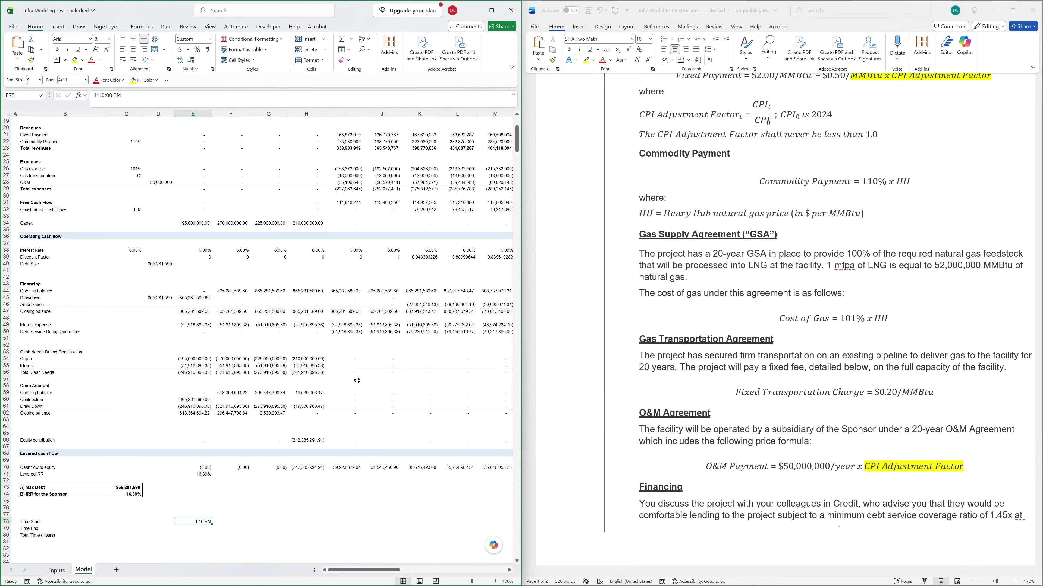
scroll(356, 382, up, 4)
scroll(361, 391, up, 3)
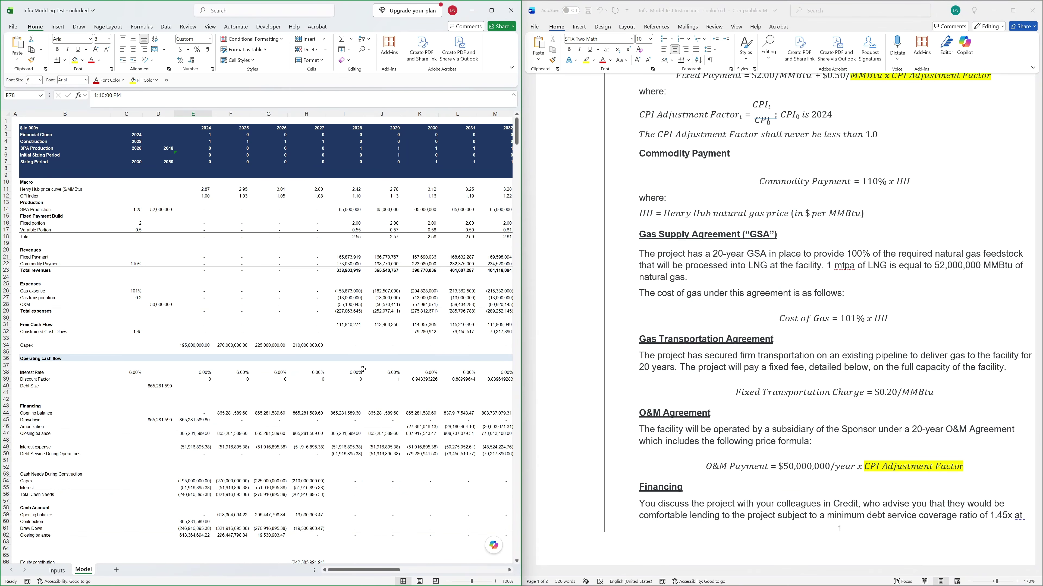
Enter the current time as Time End in E79 and calculate Total Time (Hours) in E80 with =(E79-E78)*24.
key(Return)
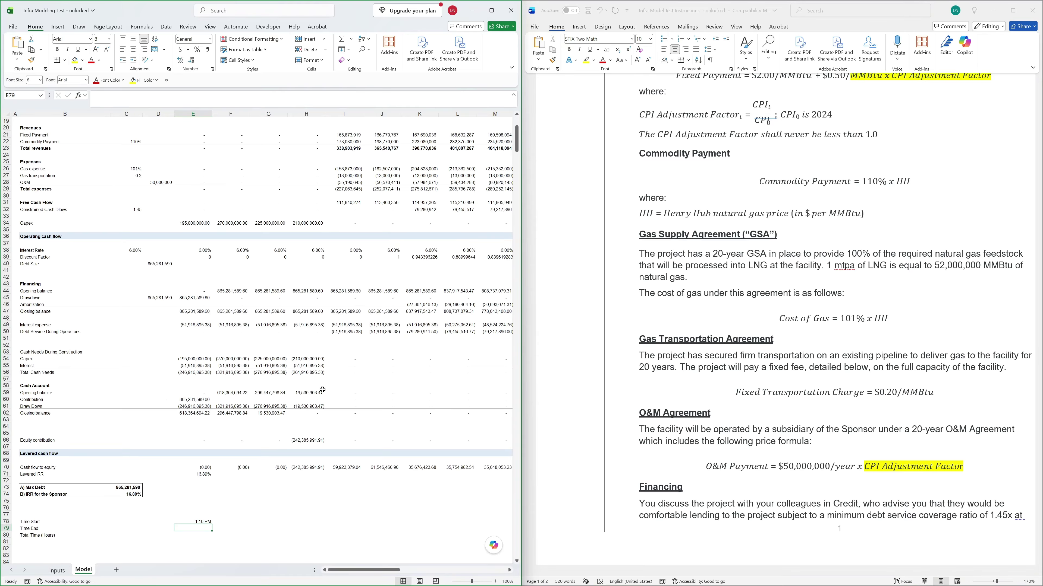
key(ctrl+shift+semicolon)
key(Return)
key(Up)
key(shift+Down)
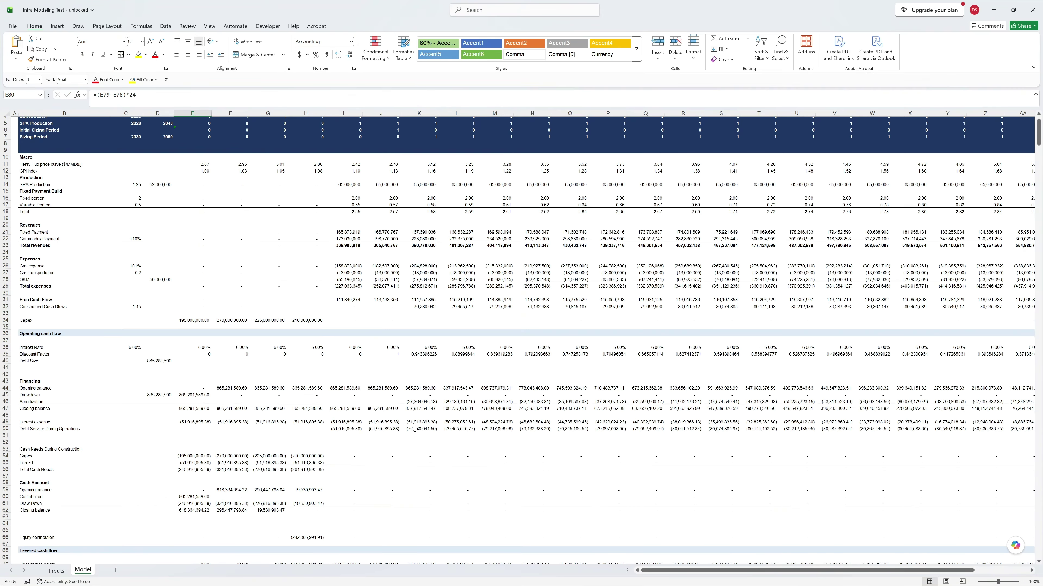
Look over the completed model from the timing flags down to the answers, including the Cash flow to equity formula in H70.
scroll(415, 429, up, 2)
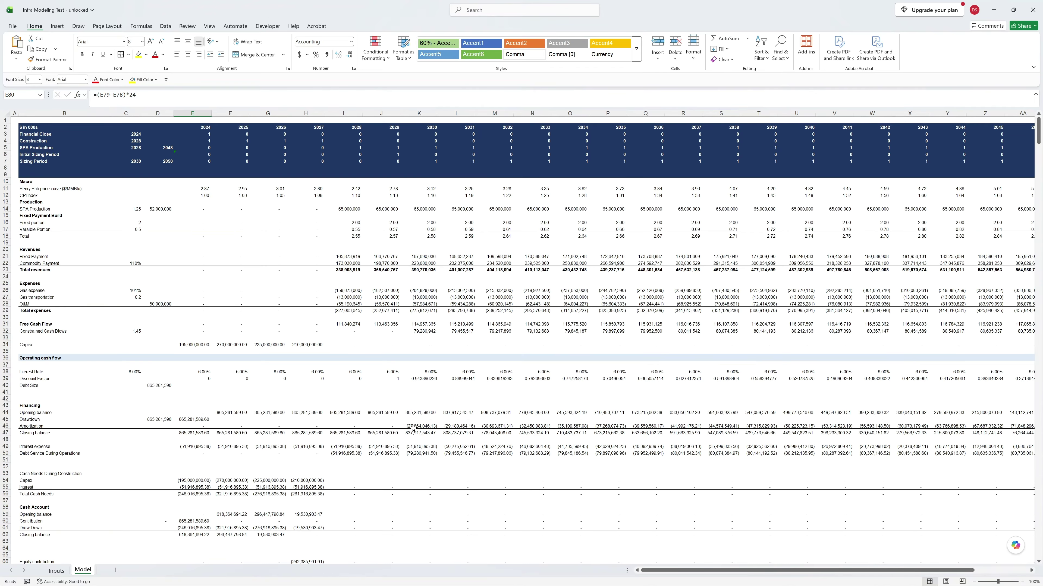
click(354, 365)
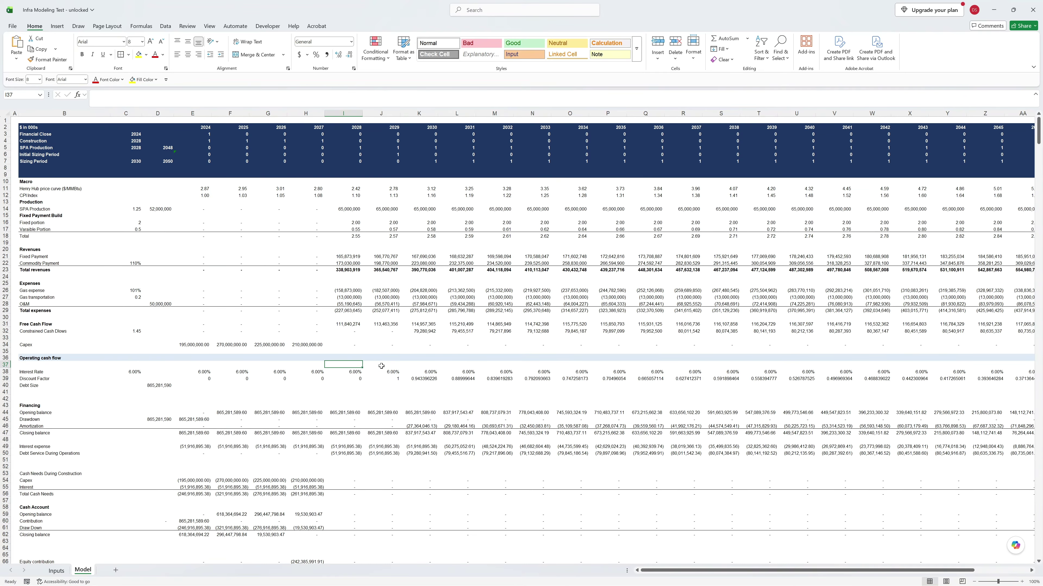
scroll(415, 383, down, 6)
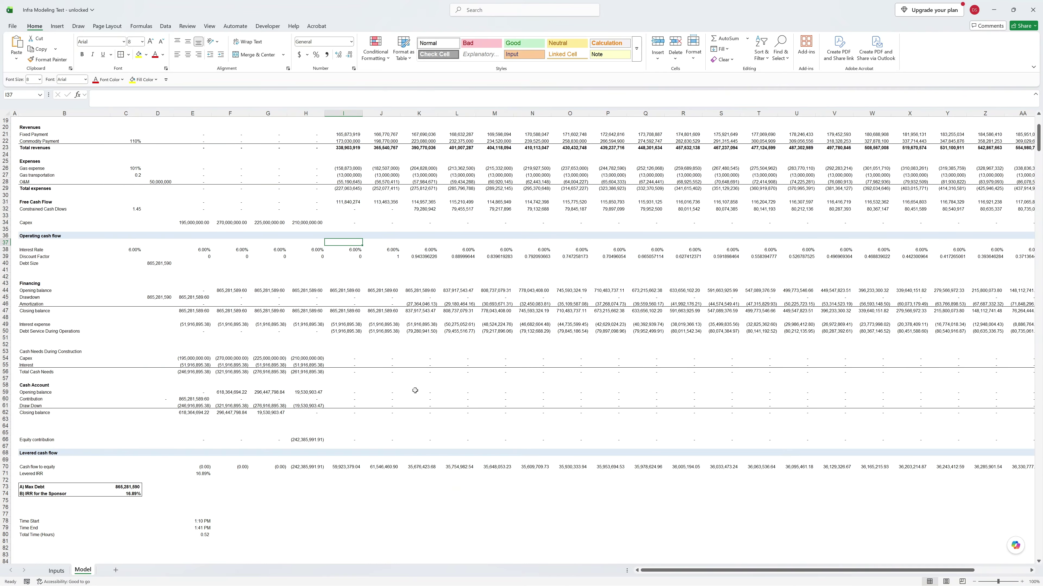
click(301, 470)
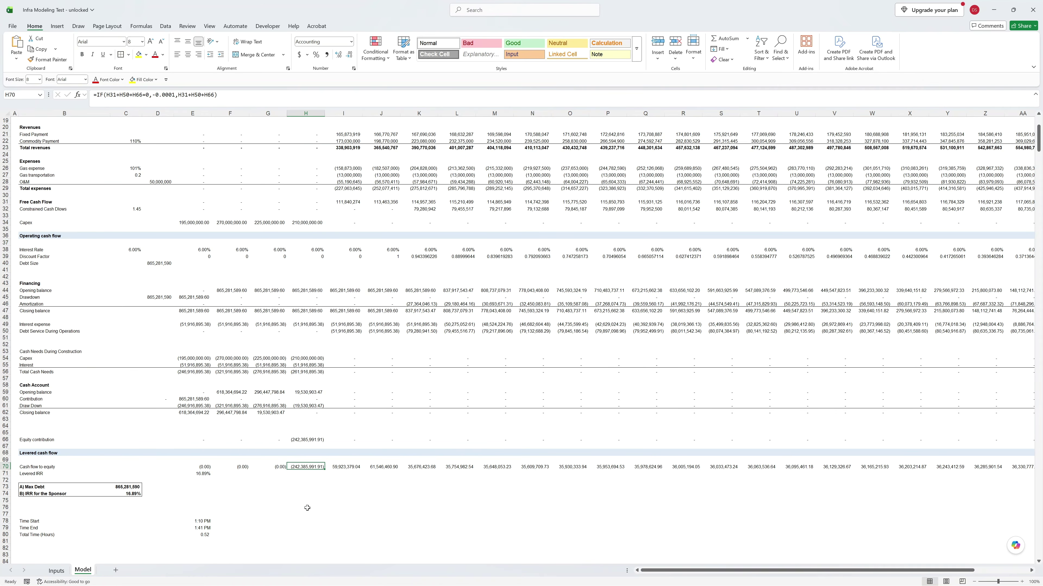
scroll(352, 420, up, 6)
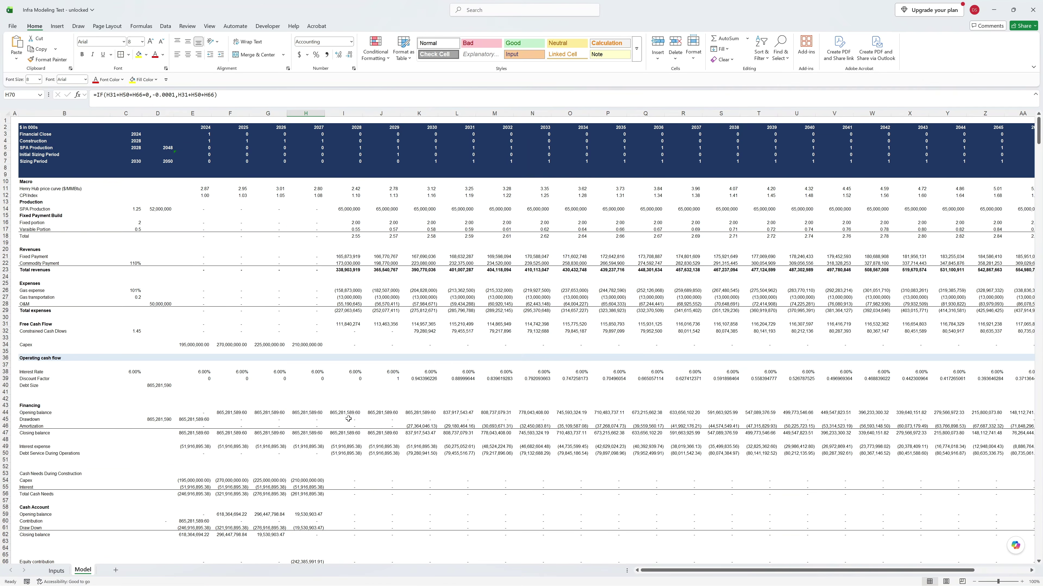
scroll(348, 419, down, 6)
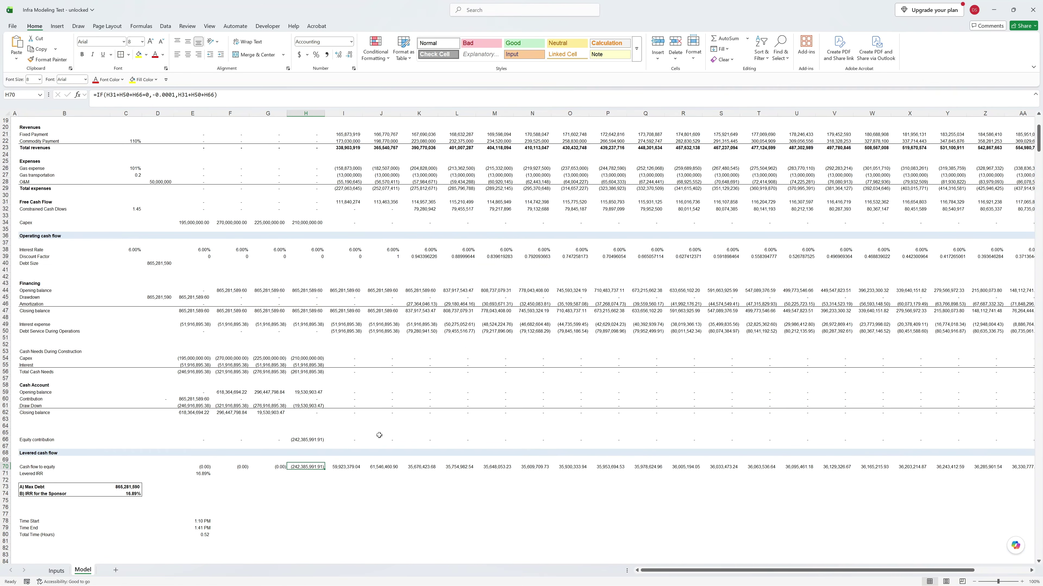